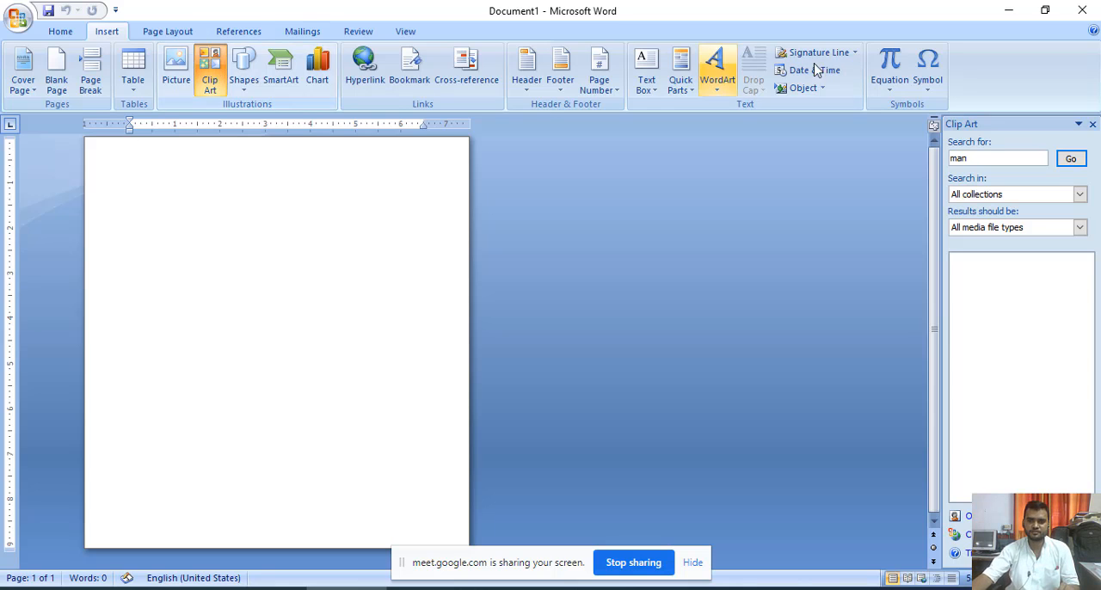
- Search all clip art collections for "man" and browse the results
click(978, 162)
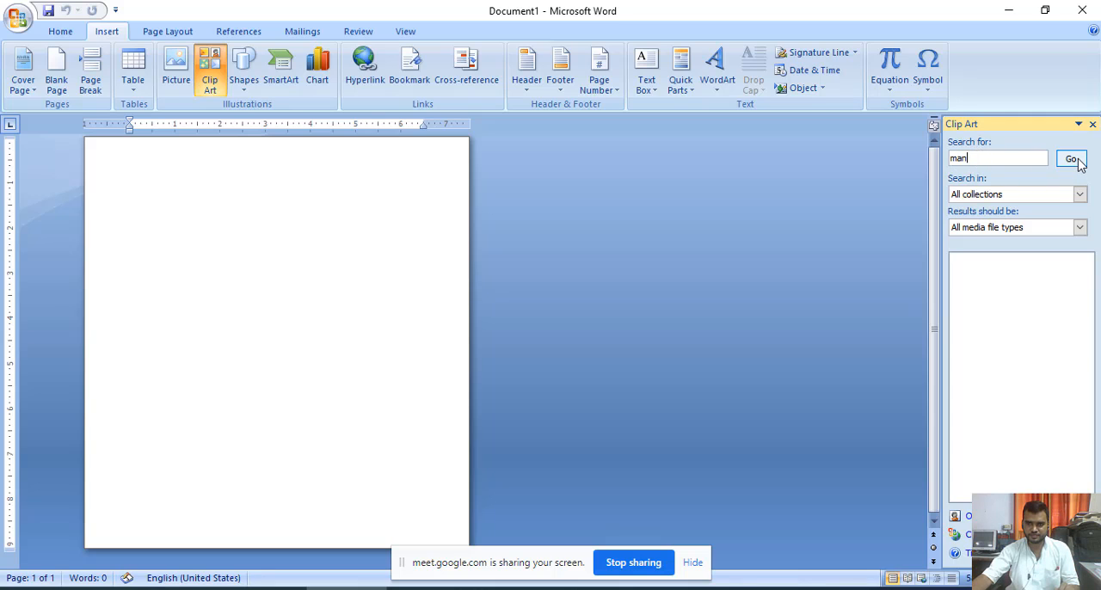
click(1070, 159)
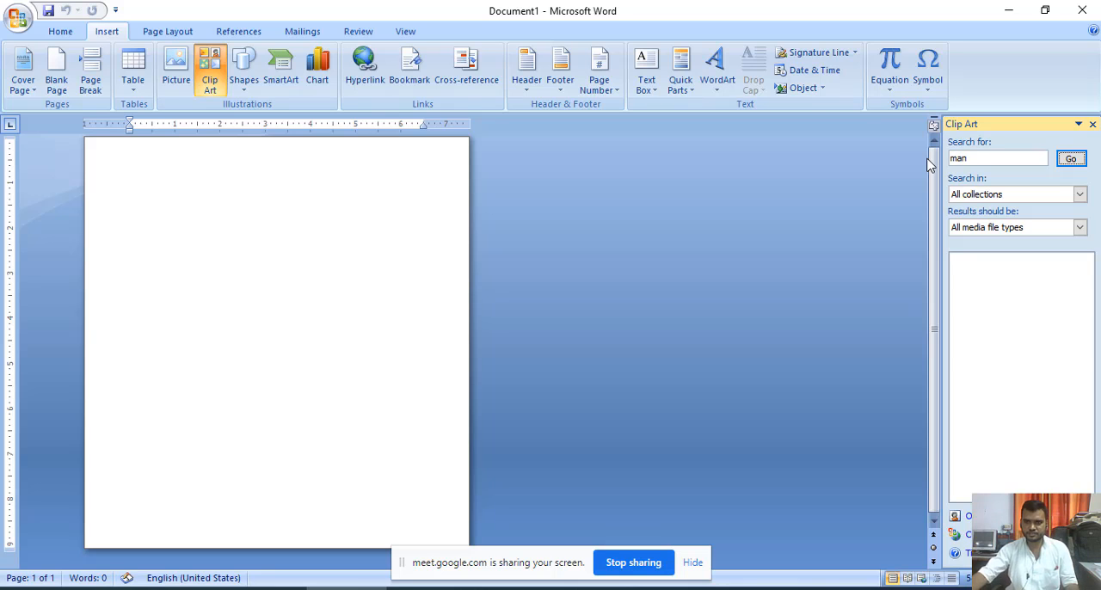
click(514, 588)
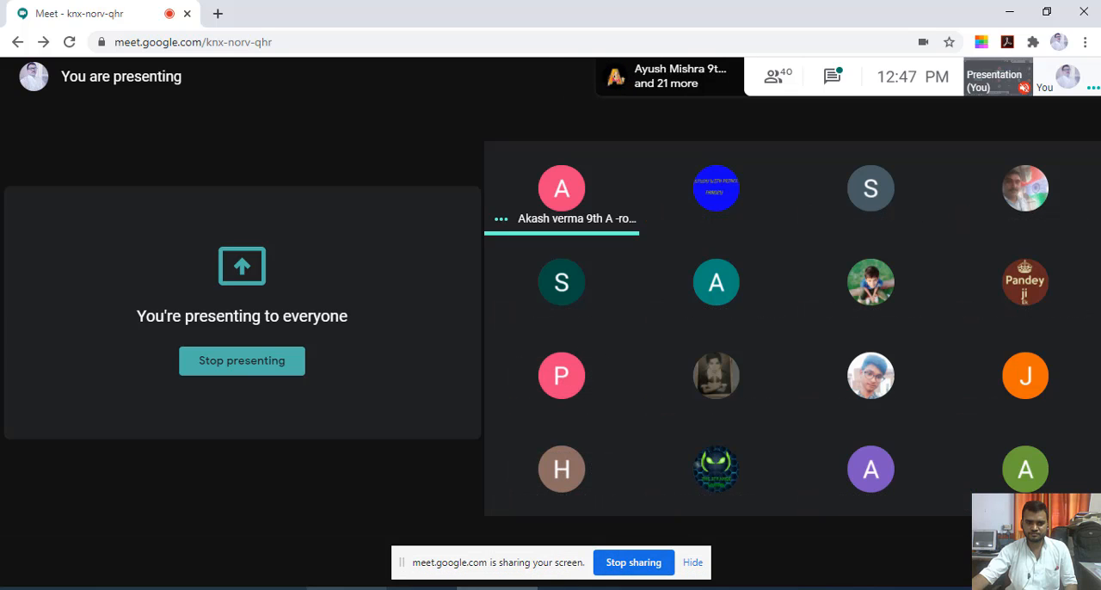
click(347, 588)
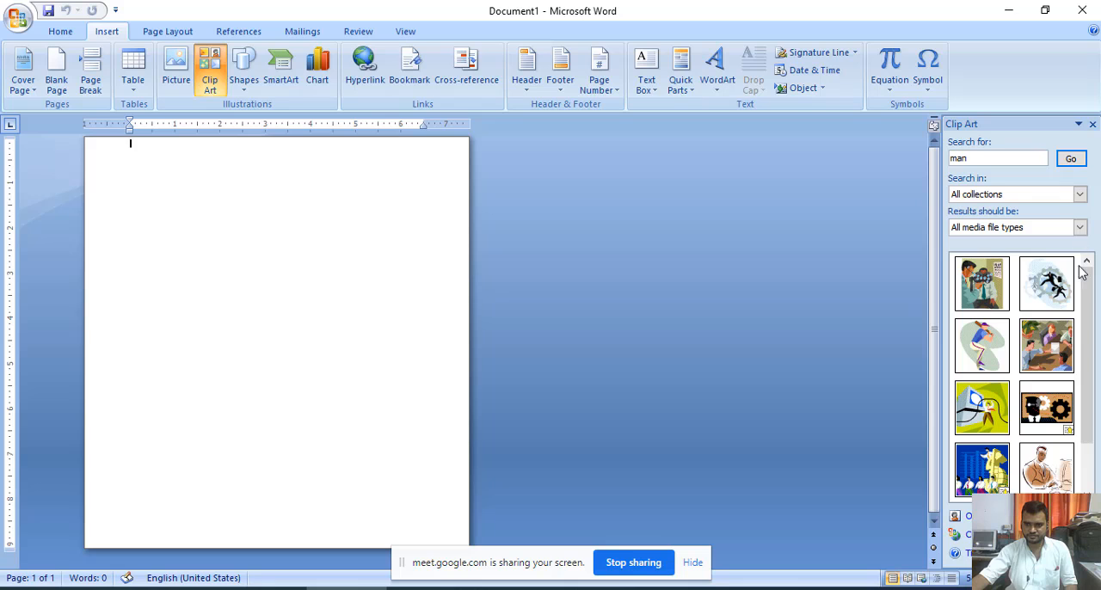
scroll(1082, 338, down, 1)
drag(1080, 347, 1079, 295)
- Switch to the Google Meet window, admit the waiting participant, and return to the Word document
click(526, 588)
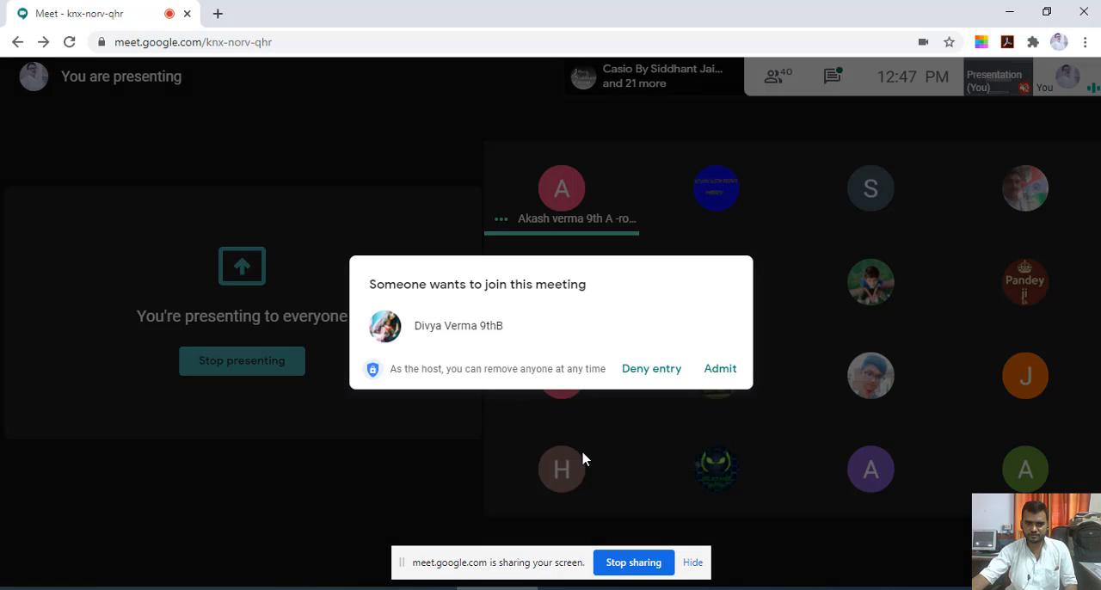
click(727, 372)
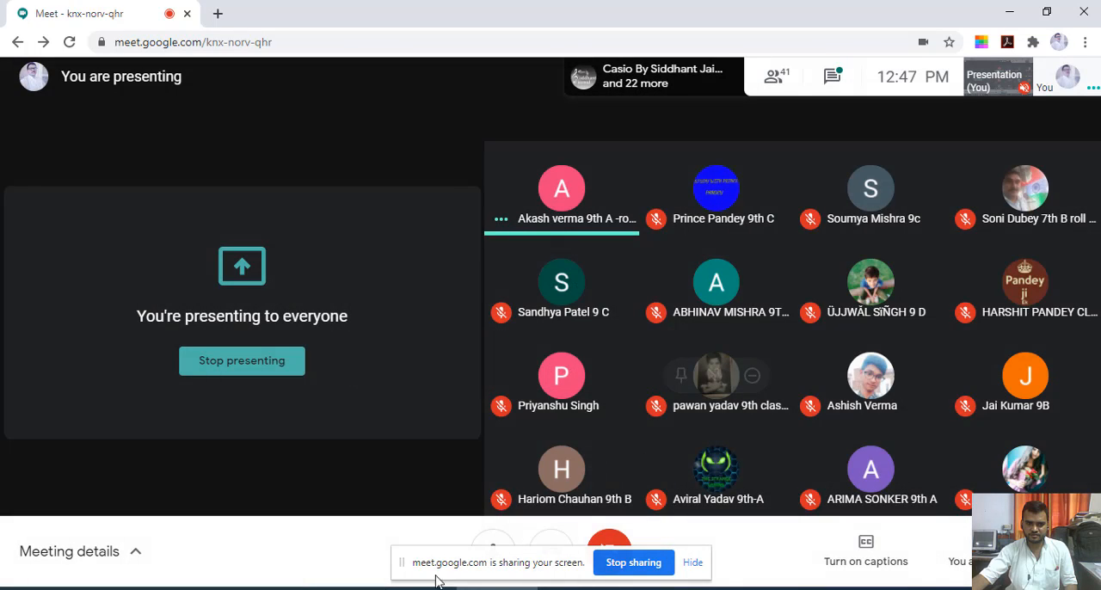
click(551, 588)
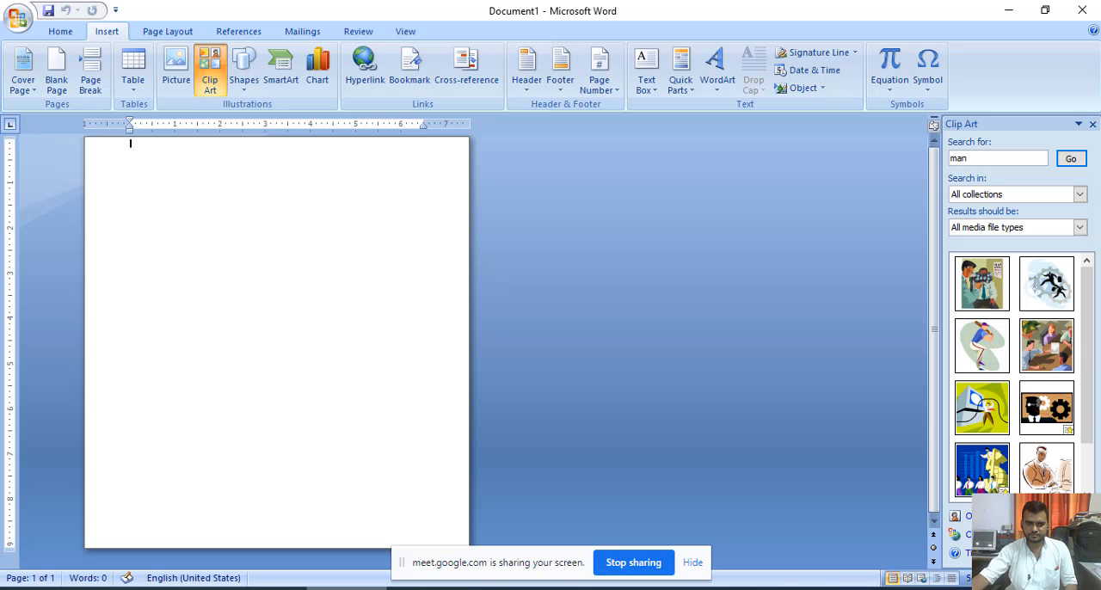
- Insert the baseball batter clip art and enlarge it to about 4.55" high by 4.13" wide
click(983, 348)
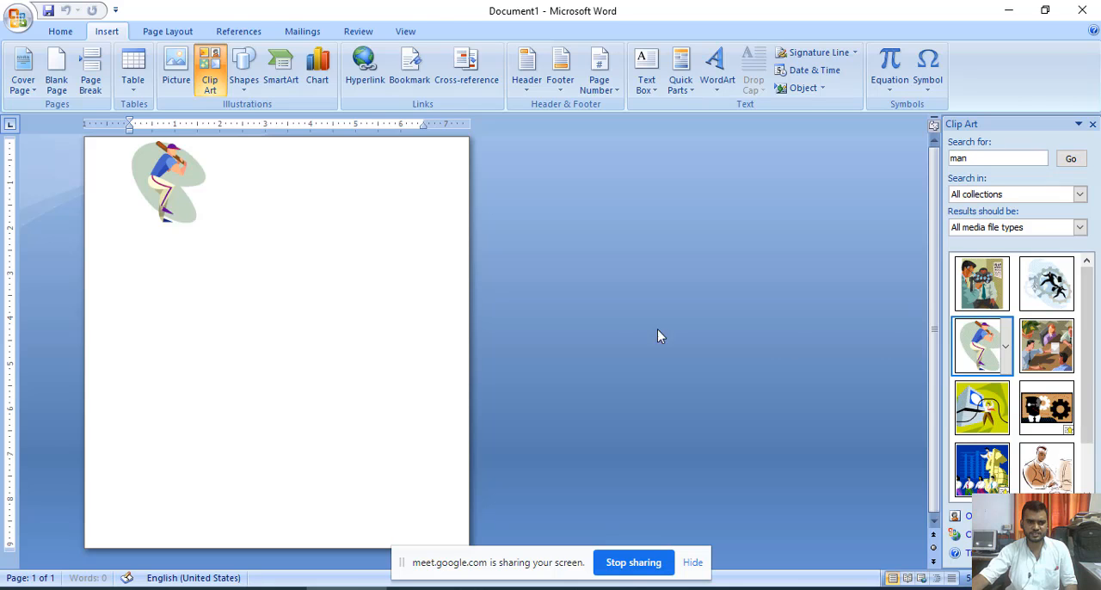
drag(172, 174, 166, 196)
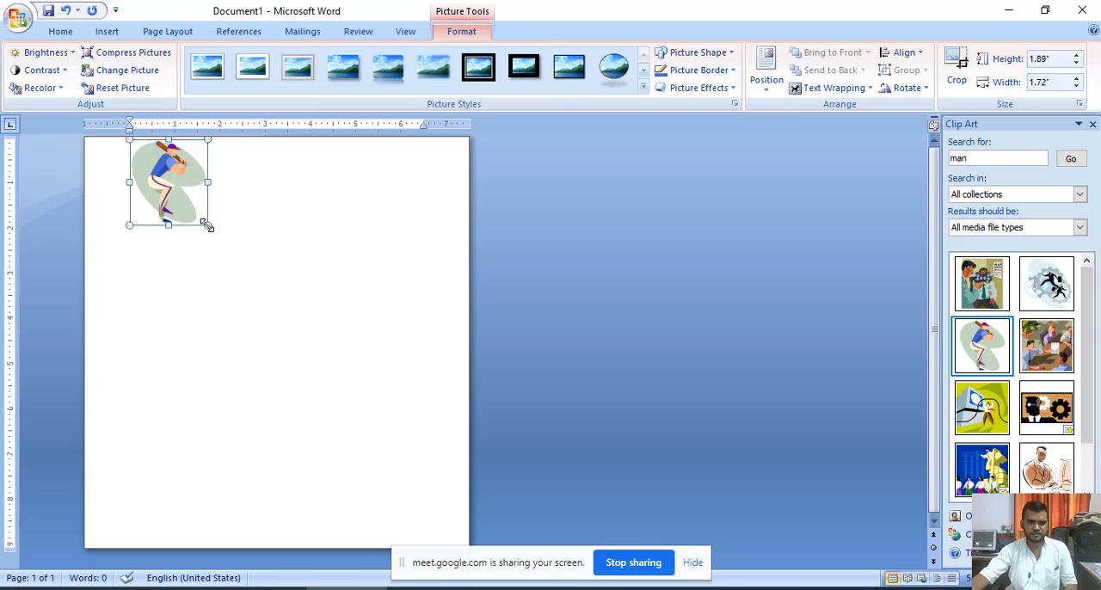
drag(207, 225, 320, 318)
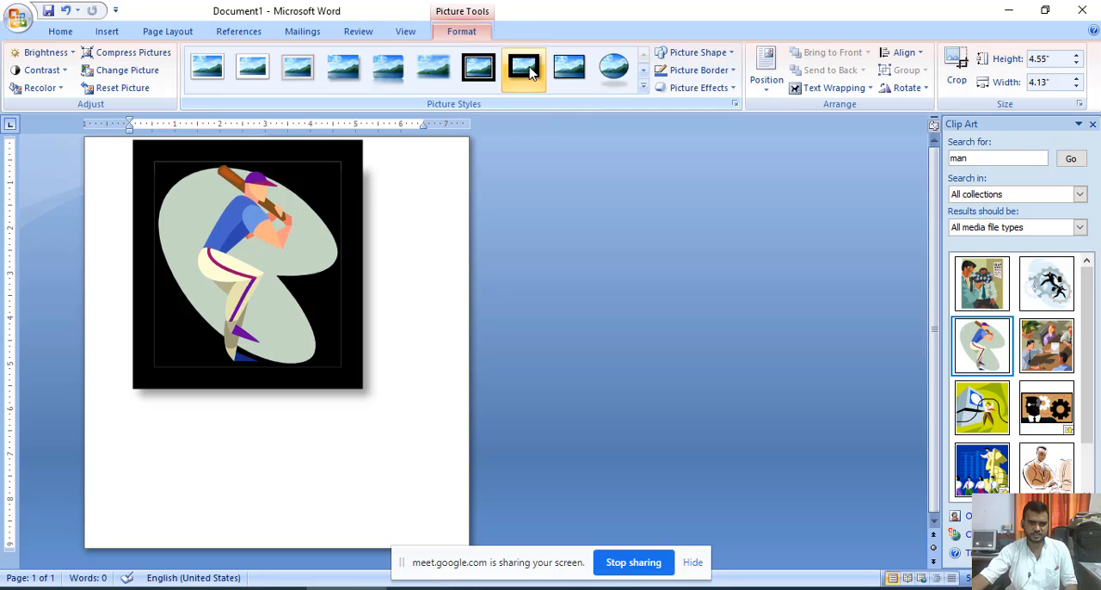
click(419, 293)
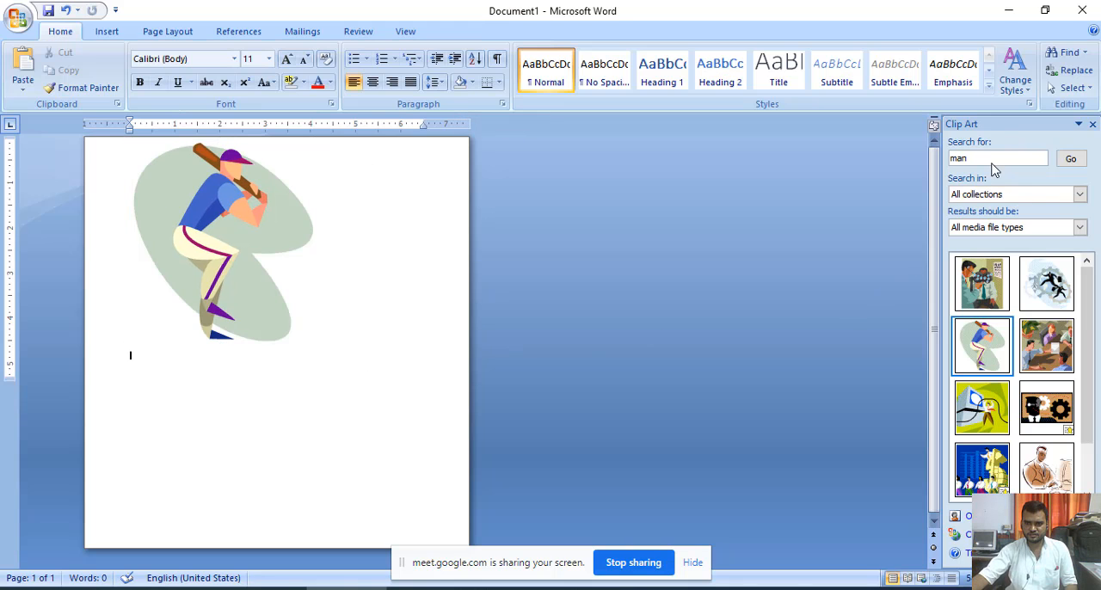
- Search the clip art for "car" and insert the green race car below the batter
drag(971, 163, 933, 173)
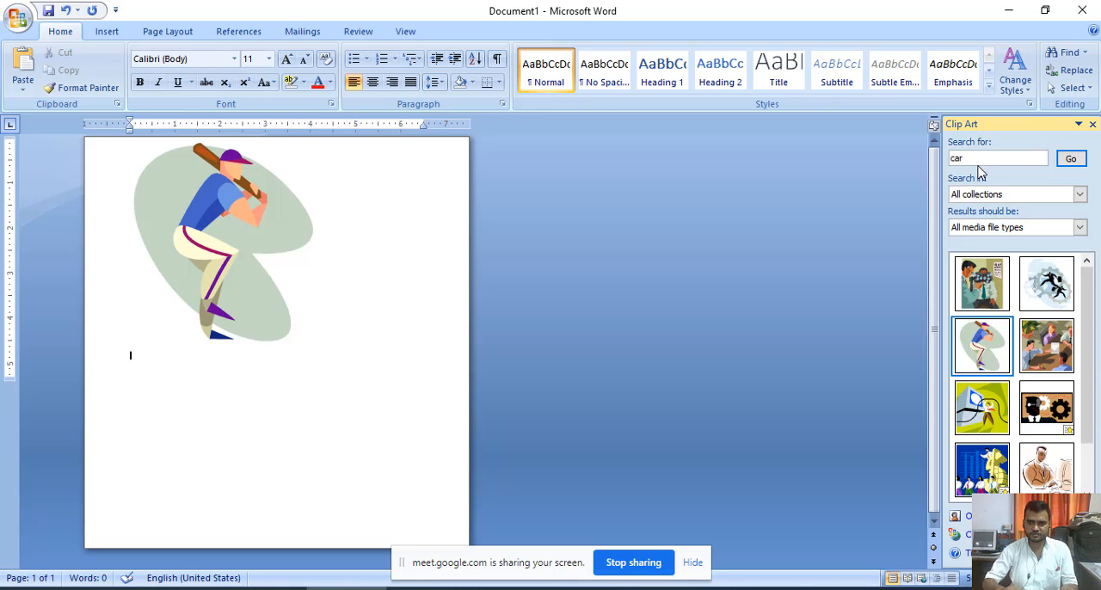
key(Return)
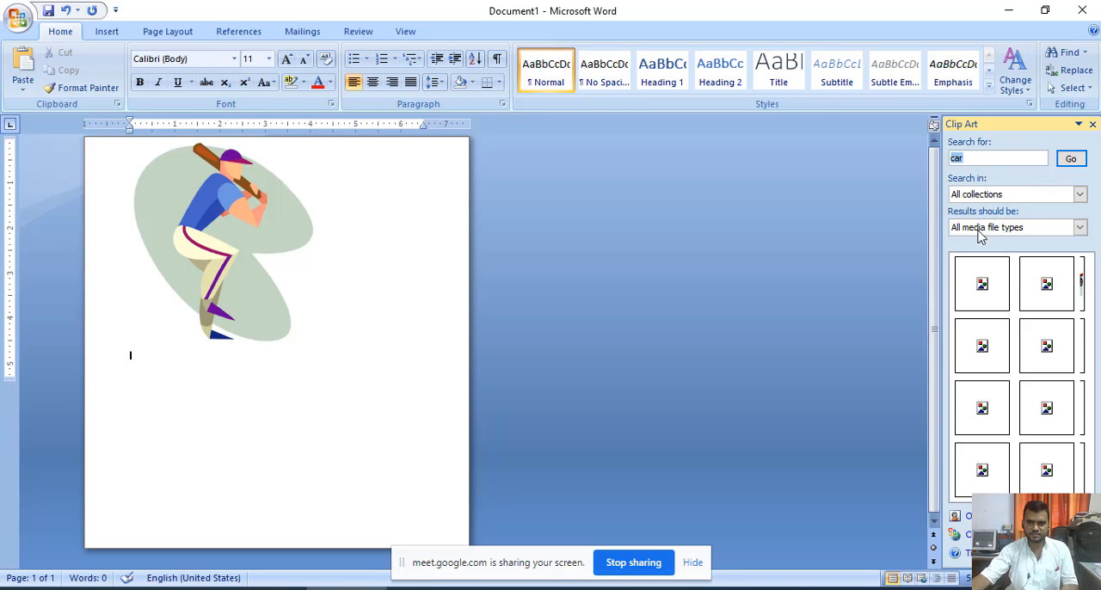
click(980, 293)
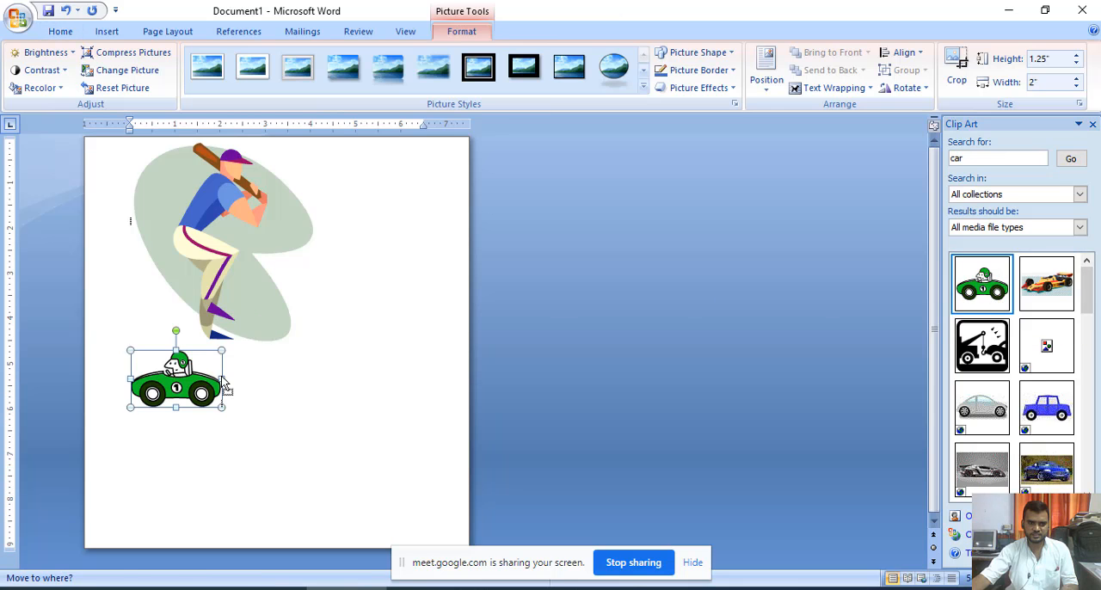
- View the text wrapping options available for the green car picture
right_click(186, 372)
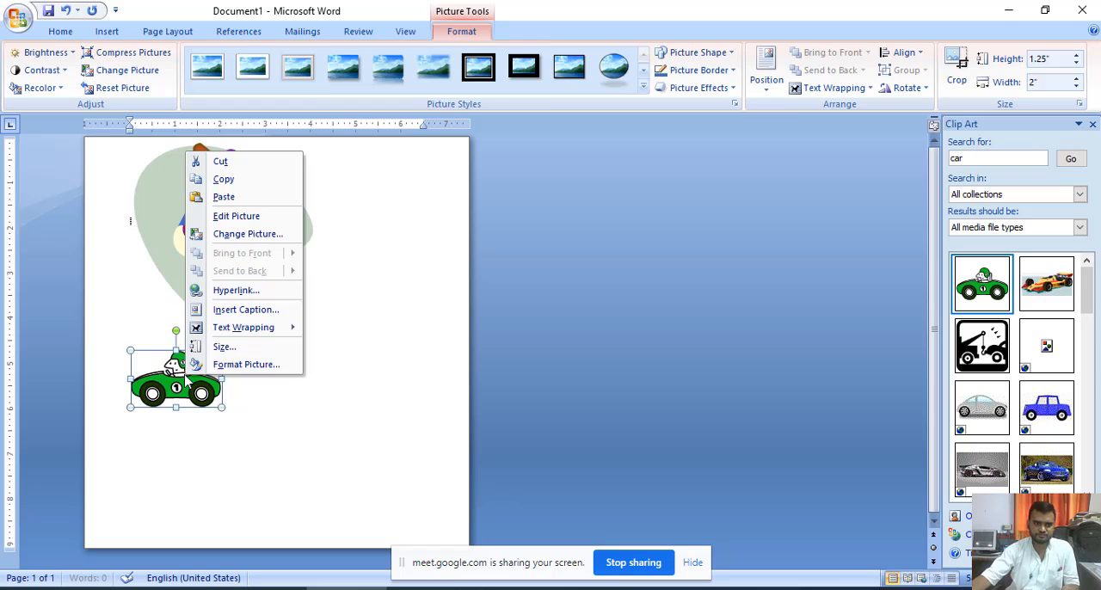
mouse_move(225, 334)
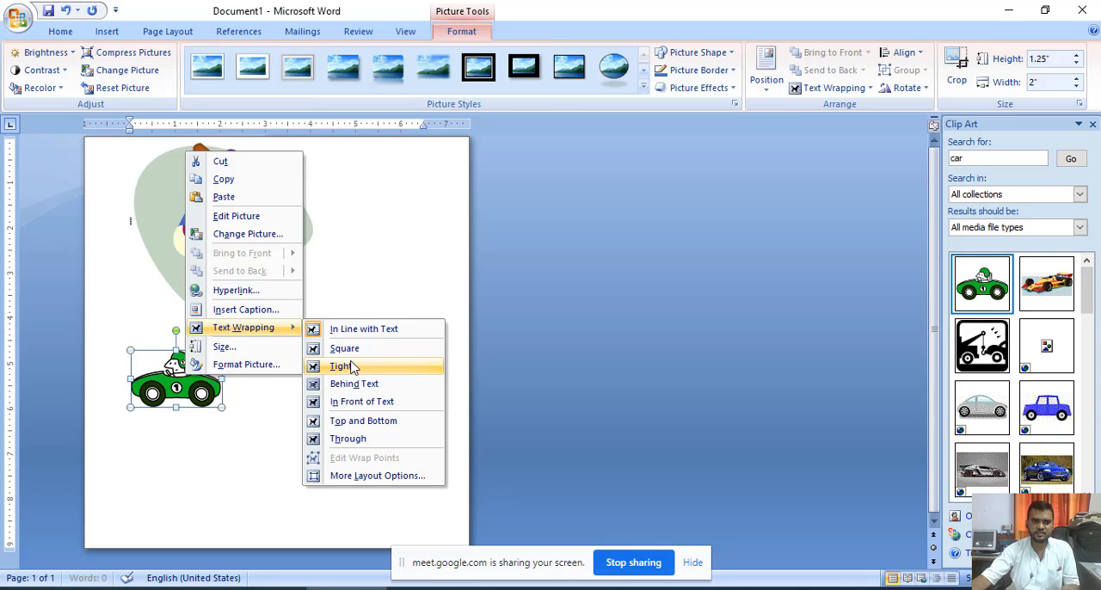
click(242, 427)
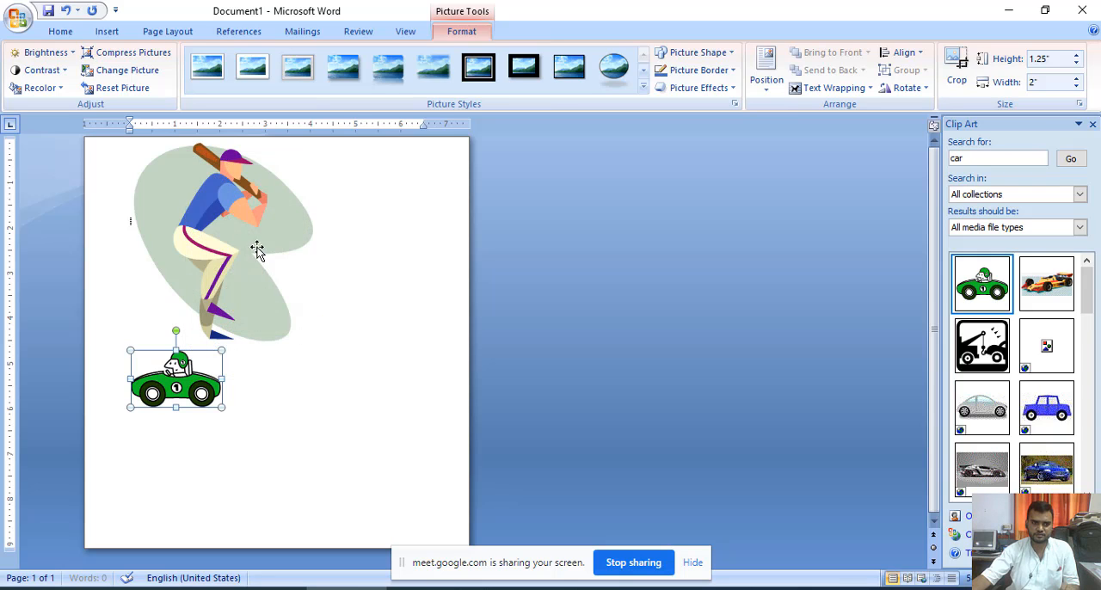
- Enter the sentence "Computer is electronic device" in front of the batter picture
click(129, 166)
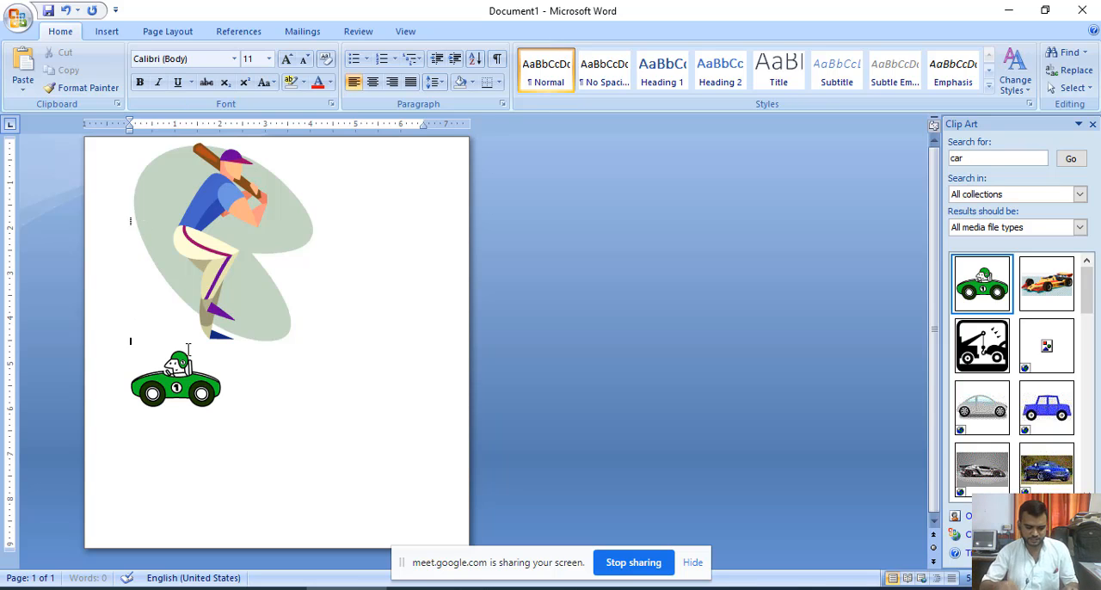
text(d)
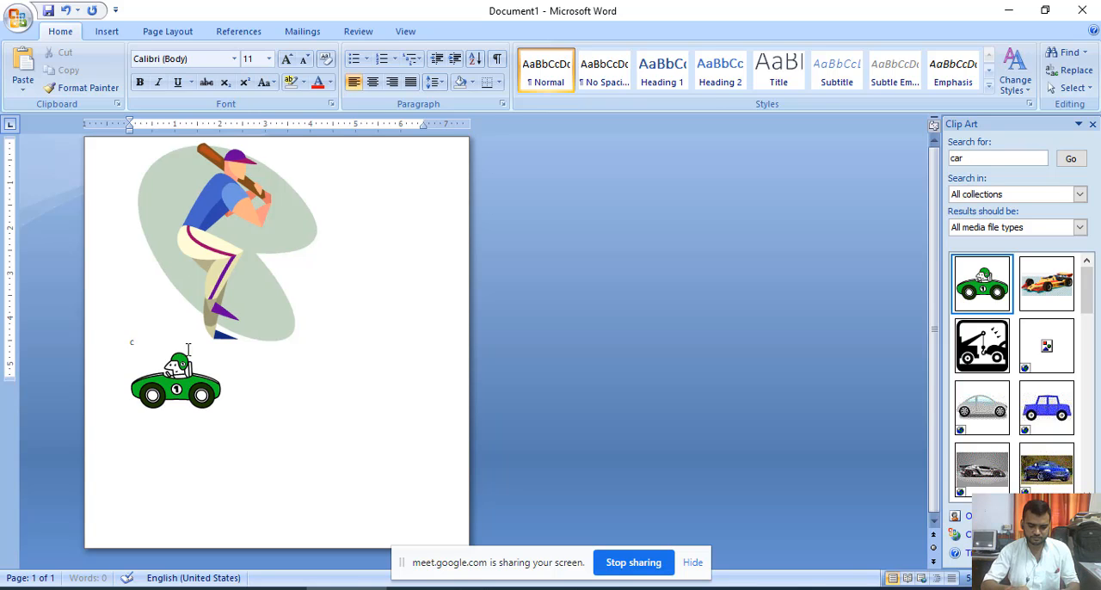
text(omputer)
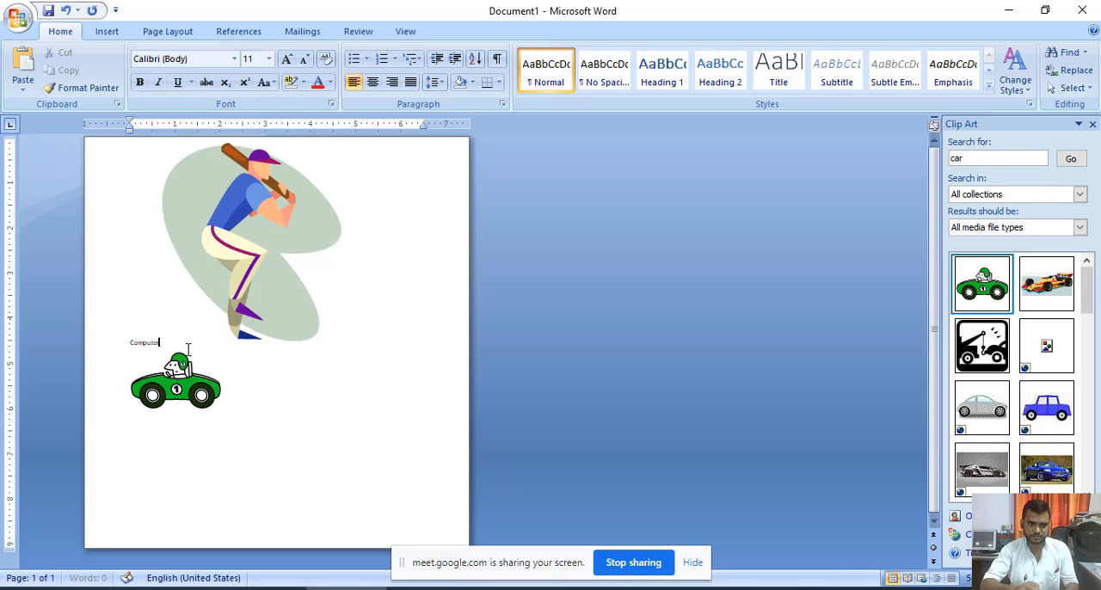
text( is)
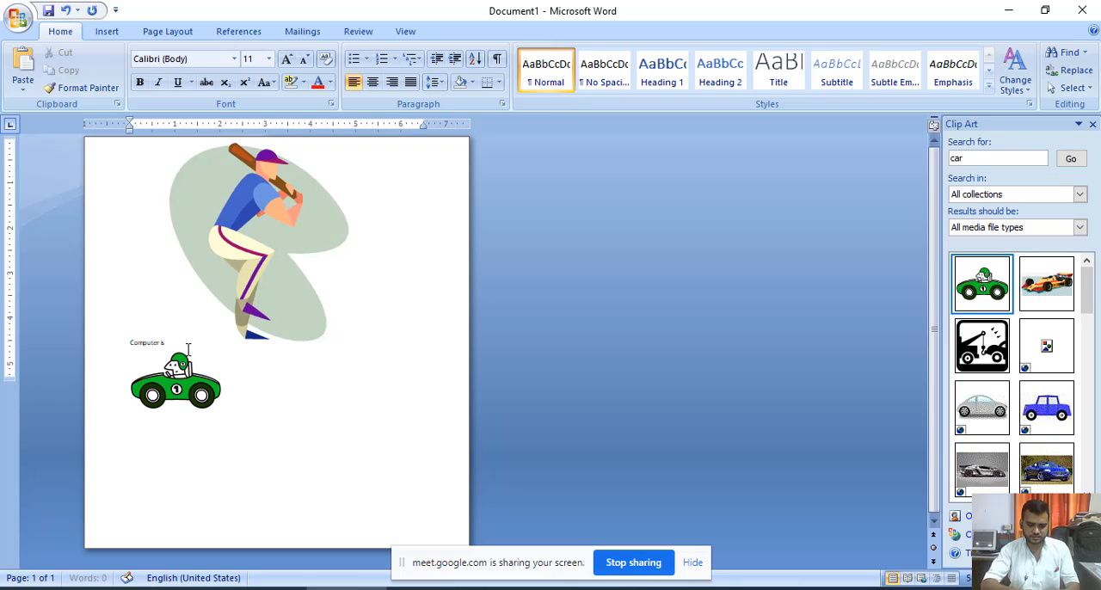
text( elec)
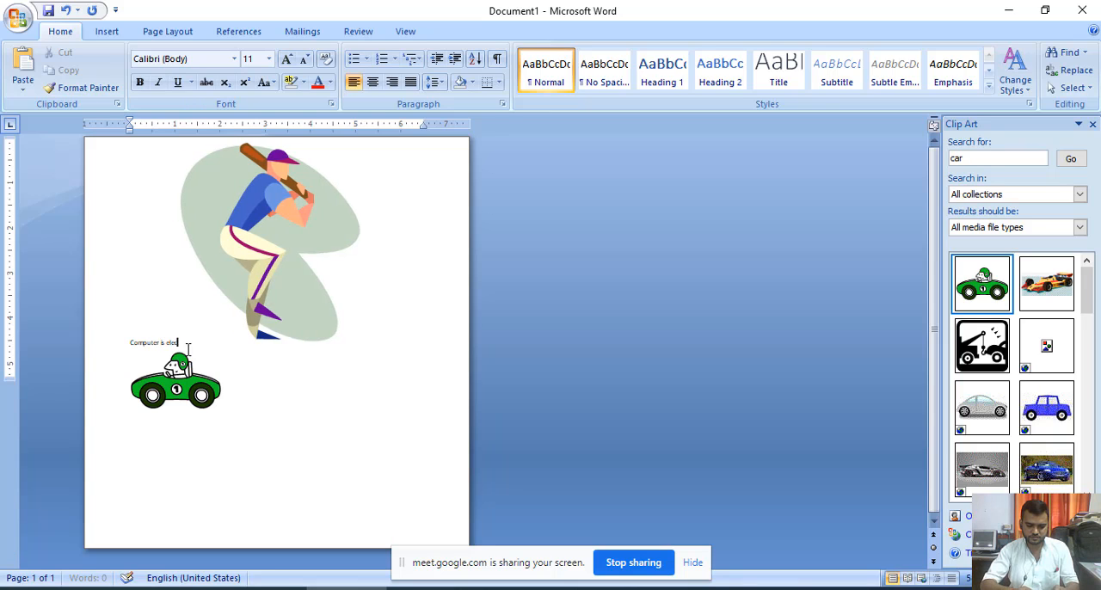
text(tronic de)
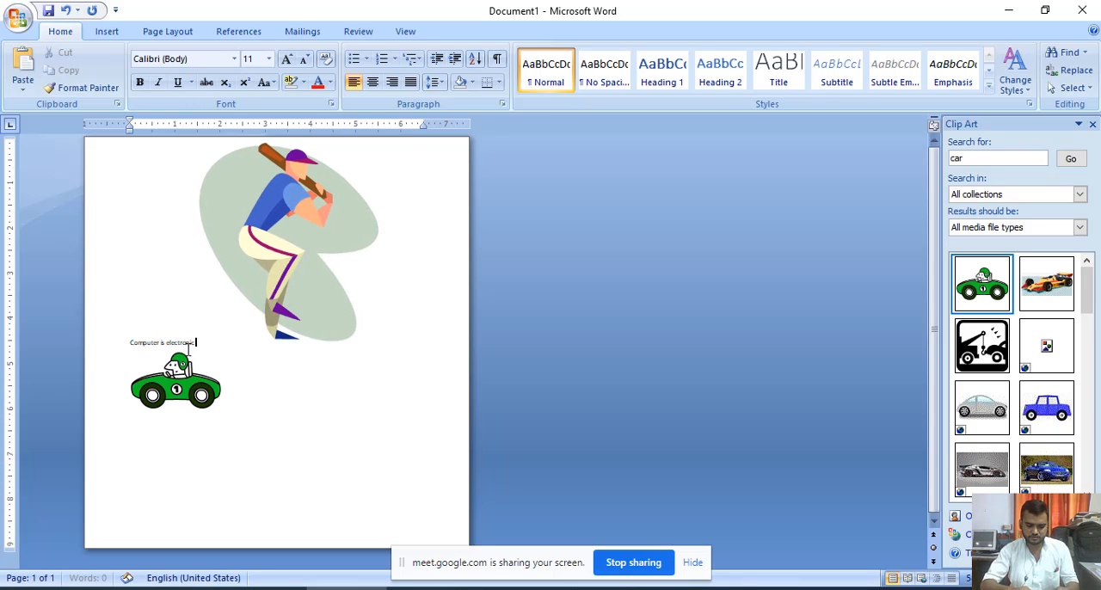
text(vice)
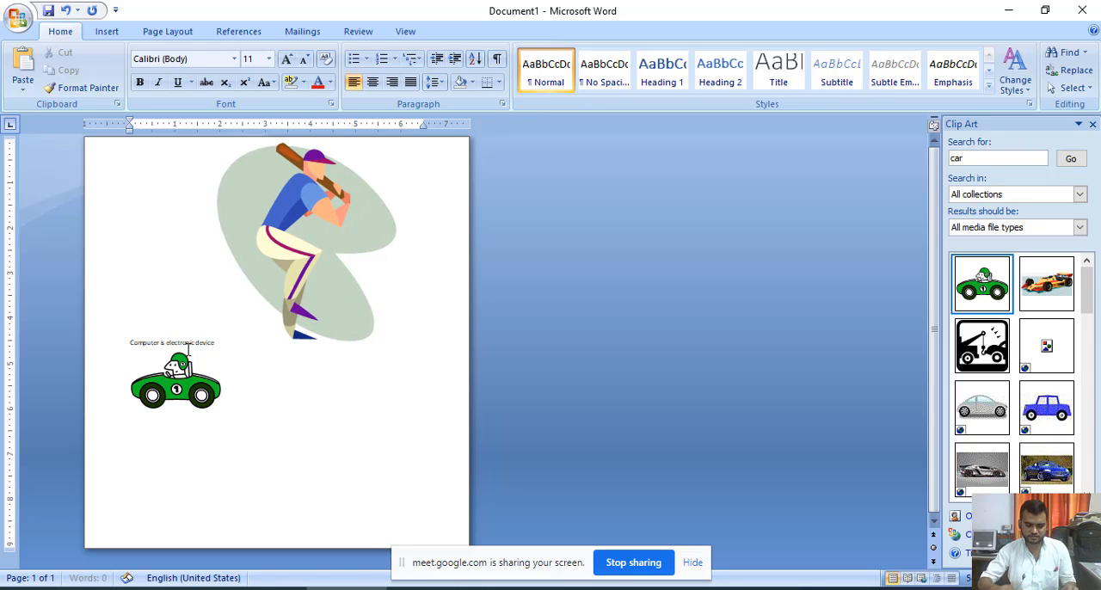
- Select the sentence "Computer is electronic device" and enlarge its font size to 72
key(shift+Left)
key(shift+Left)
key(shift+Left)
key(shift+Left)
key(shift+Left)
key(shift+Left)
key(shift+Left)
key(shift+Left)
key(shift+Left)
key(shift+Left)
key(shift+Left)
key(shift+Left)
key(shift+Left)
key(shift+Left)
key(shift+Left)
key(shift+Left)
key(shift+Left)
key(shift+Left)
key(shift+Left)
key(shift+Left)
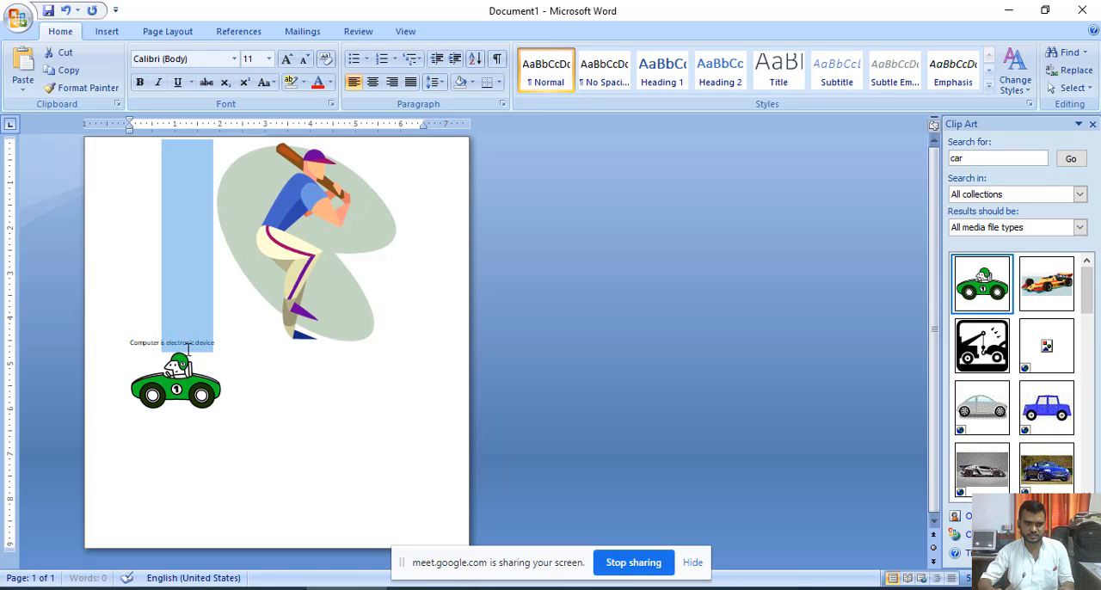
key(shift+Left)
key(shift+Left)
key(shift+Left)
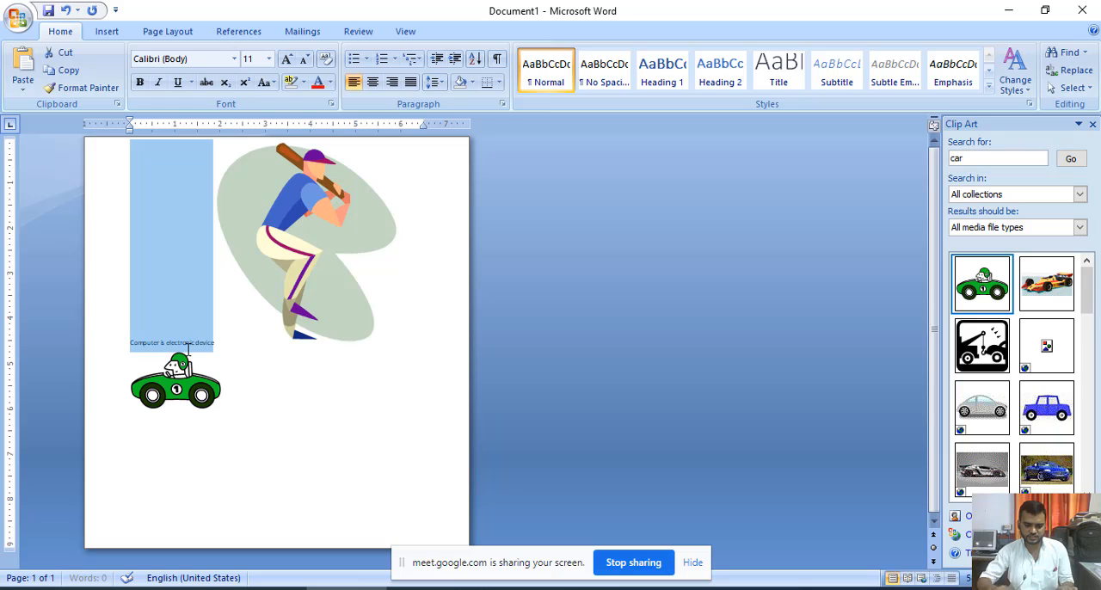
key(ctrl+shift+period)
key(ctrl+shift+period)
key(ctrl+shift+period)
key(ctrl+shift+period)
key(ctrl+shift+period)
key(ctrl+shift+period)
key(ctrl+shift+period)
key(ctrl+shift+period)
key(ctrl+shift+period)
key(ctrl+shift+period)
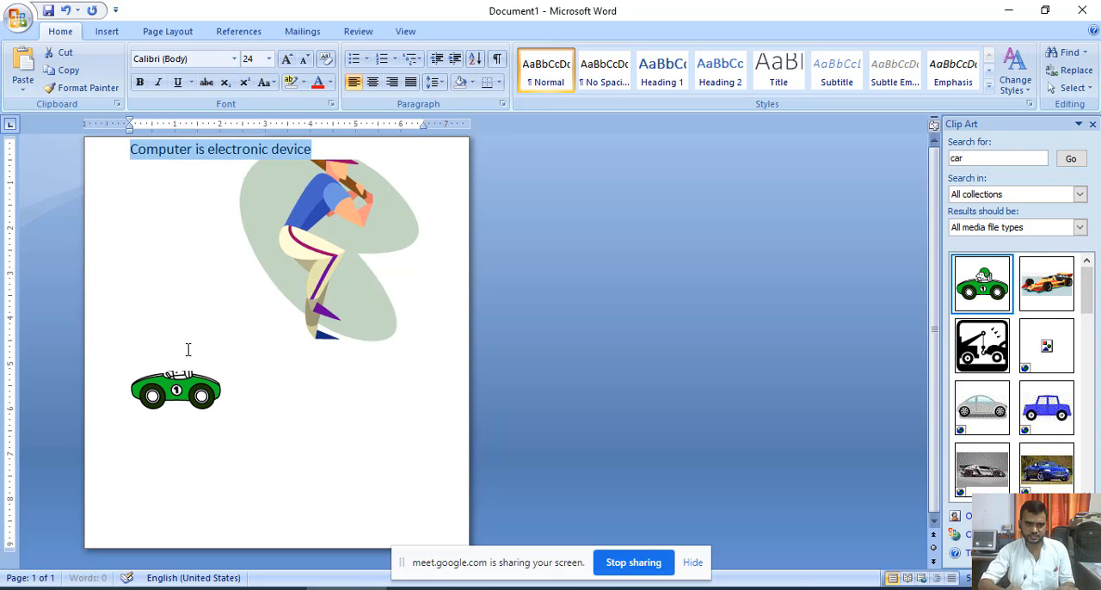
key(ctrl+shift+period)
key(ctrl+shift+period)
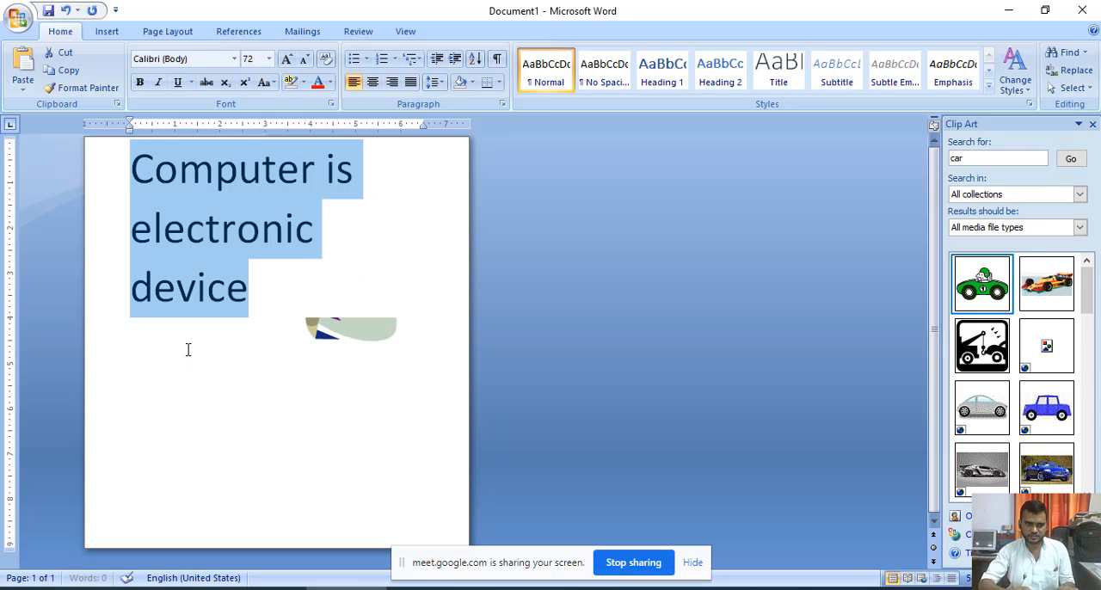
key(ctrl+shift+comma)
key(ctrl+shift+period)
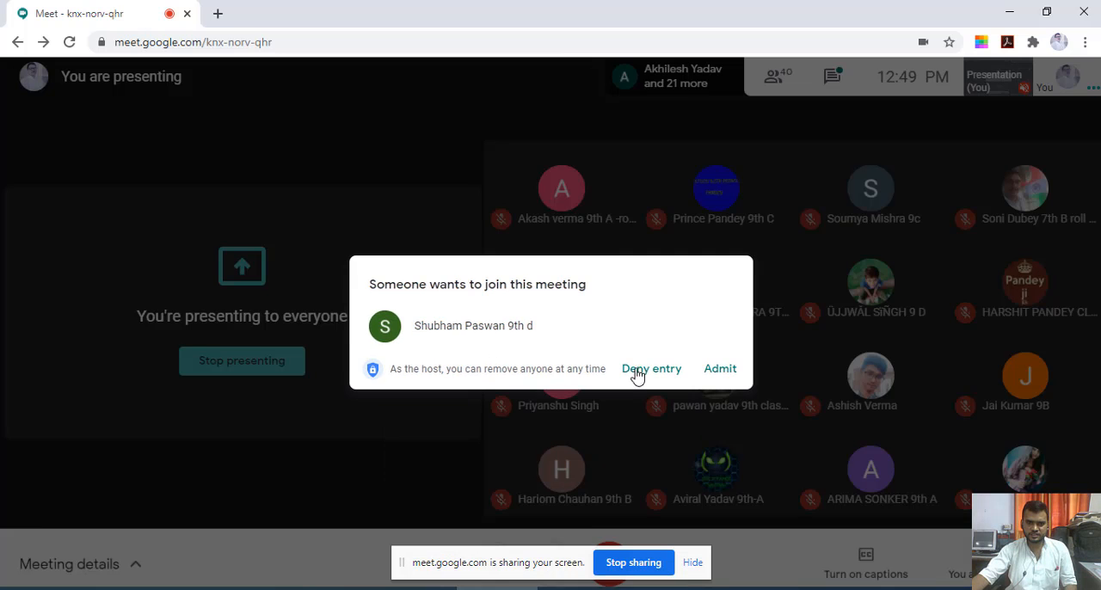
- Admit the waiting participant to the Google Meet call
click(721, 370)
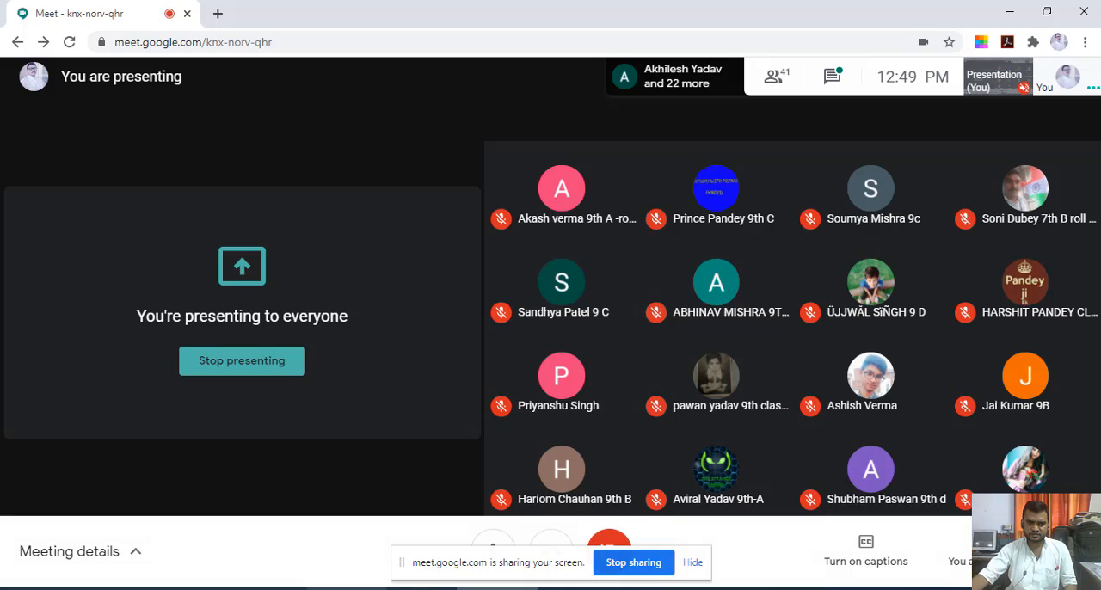
- Back in the Word document, move the batter picture into the word "device", between "devi" and "ce"
click(251, 351)
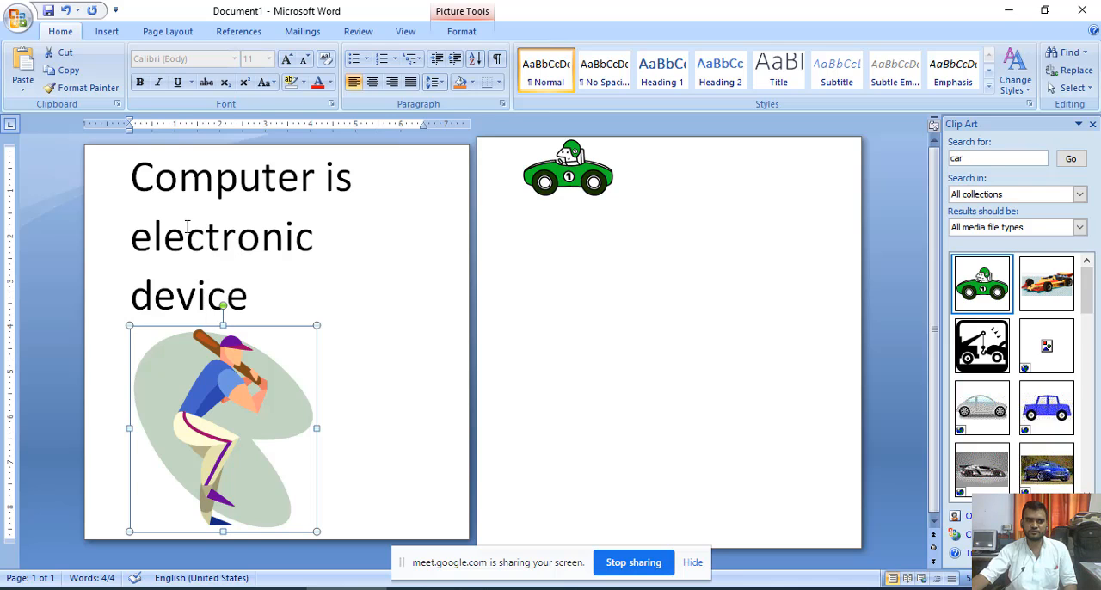
drag(264, 292, 223, 292)
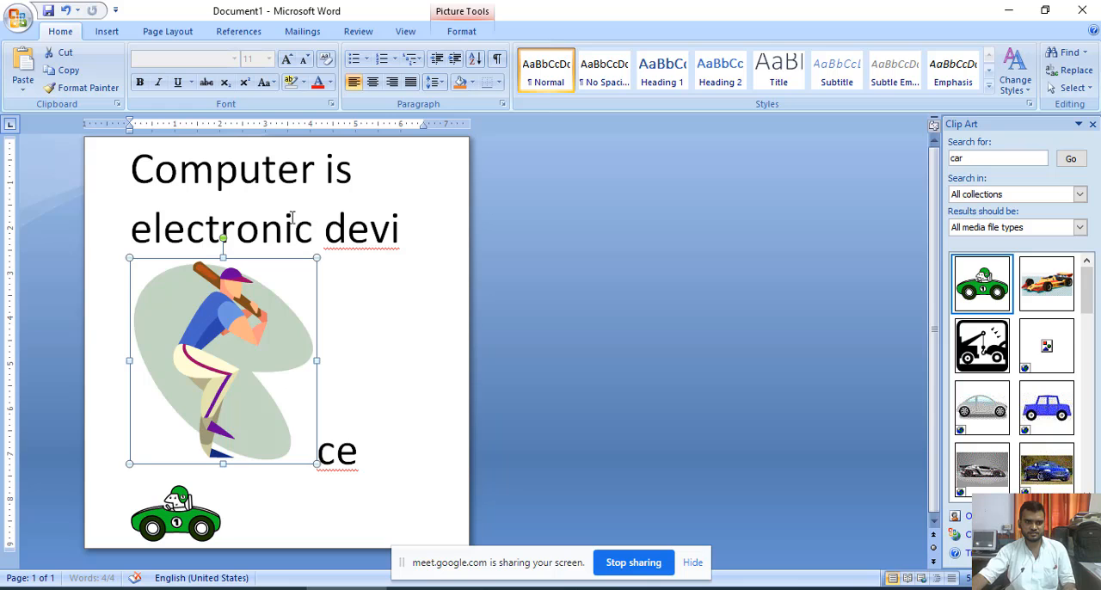
- Select the sentence together with the batter picture and reduce the font size
drag(140, 171, 332, 311)
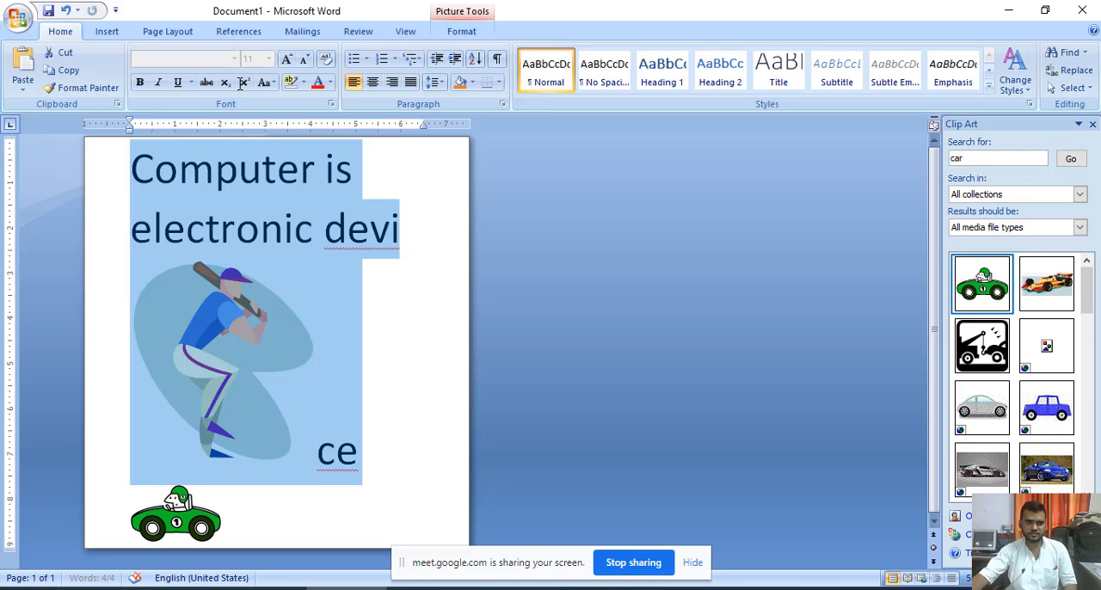
click(305, 62)
- Delete the batter picture from the middle of the sentence
click(285, 252)
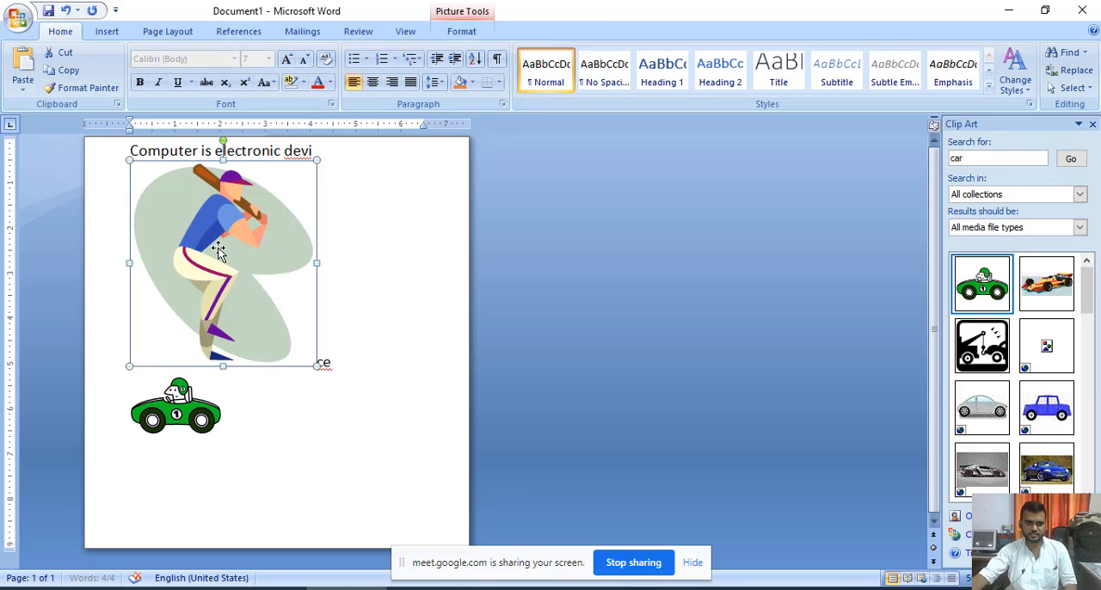
key(Delete)
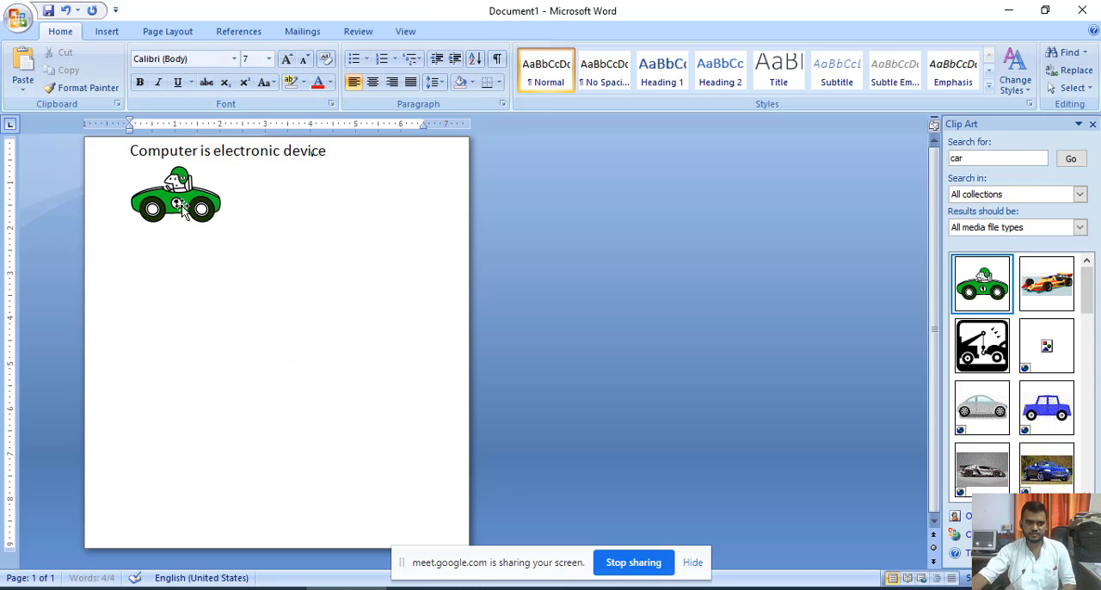
- Set the green car picture's text wrapping to In Front of Text and move the picture below the sentence
right_click(182, 211)
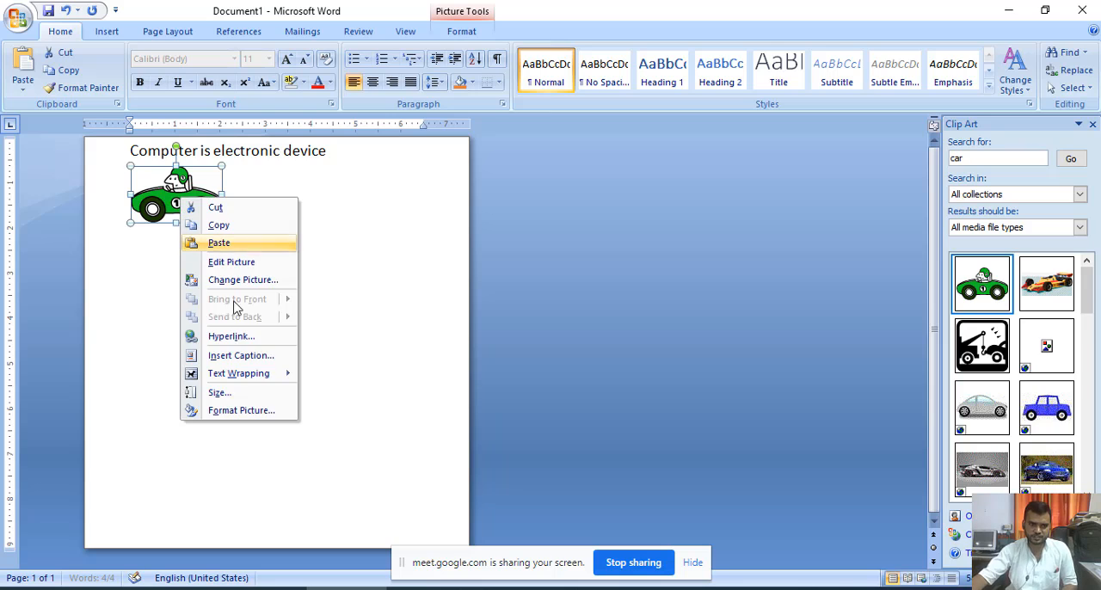
mouse_move(262, 374)
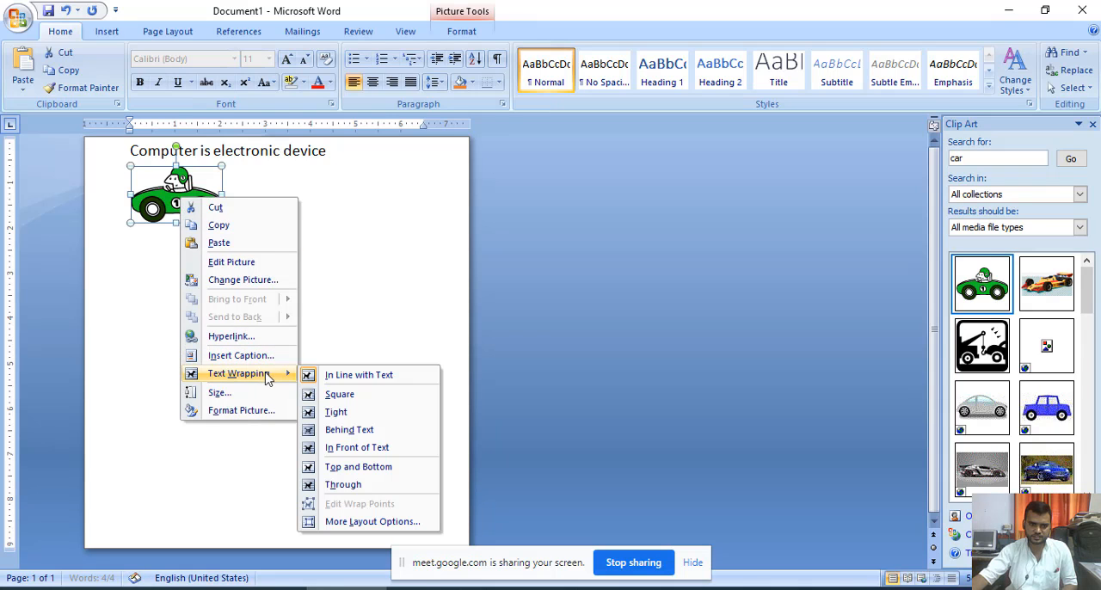
click(341, 448)
click(341, 442)
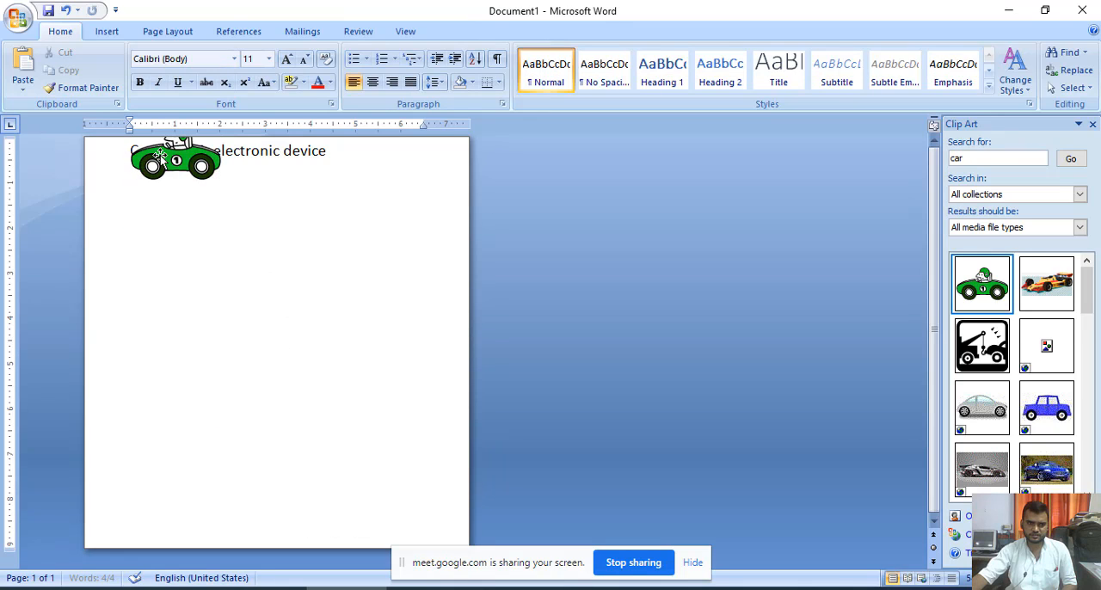
drag(159, 158, 233, 287)
- Switch to the Google Meet call, admit the waiting participant and return to the Word document
key(alt+Tab)
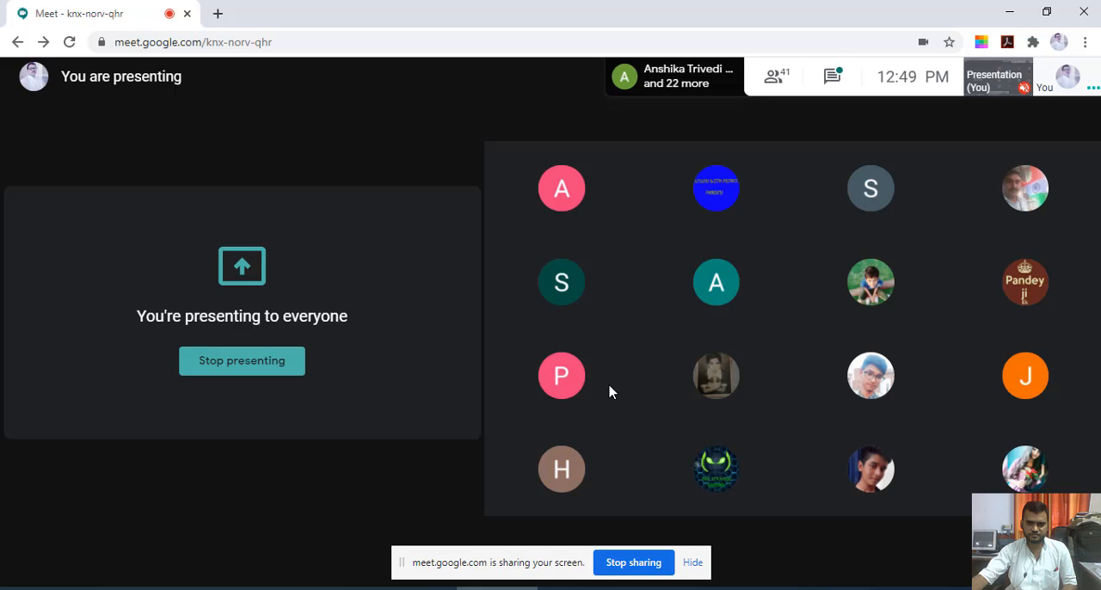
click(715, 373)
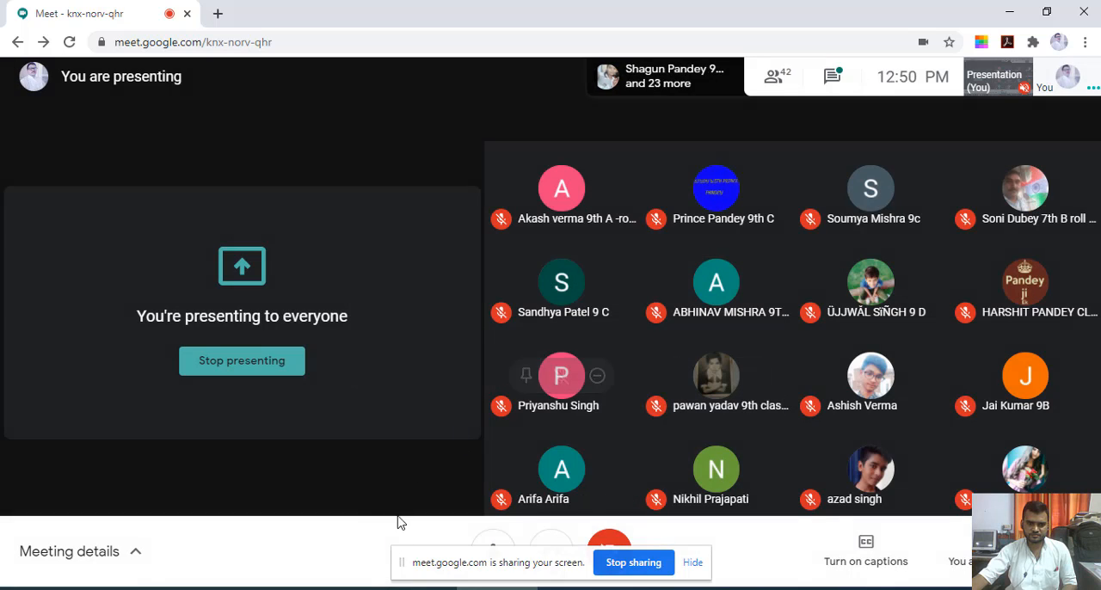
click(350, 587)
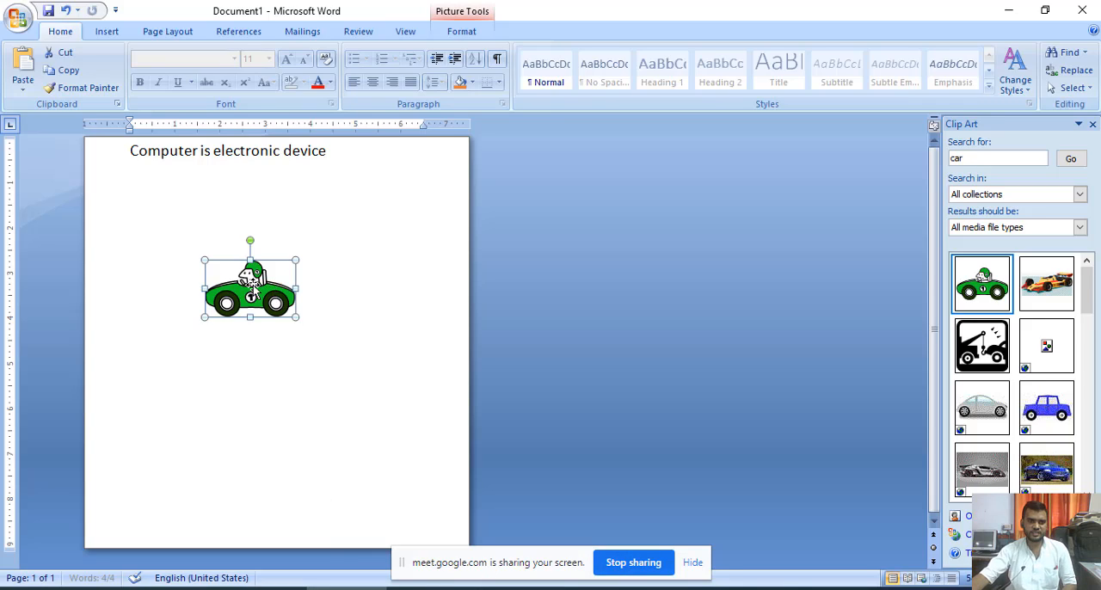
- Copy the sentence "Computer is electronic device" and paste it three times below the original
mouse_move(273, 293)
mouse_down()
mouse_move(183, 233)
mouse_move(189, 210)
mouse_move(243, 315)
mouse_move(271, 292)
mouse_up()
drag(331, 156, 162, 159)
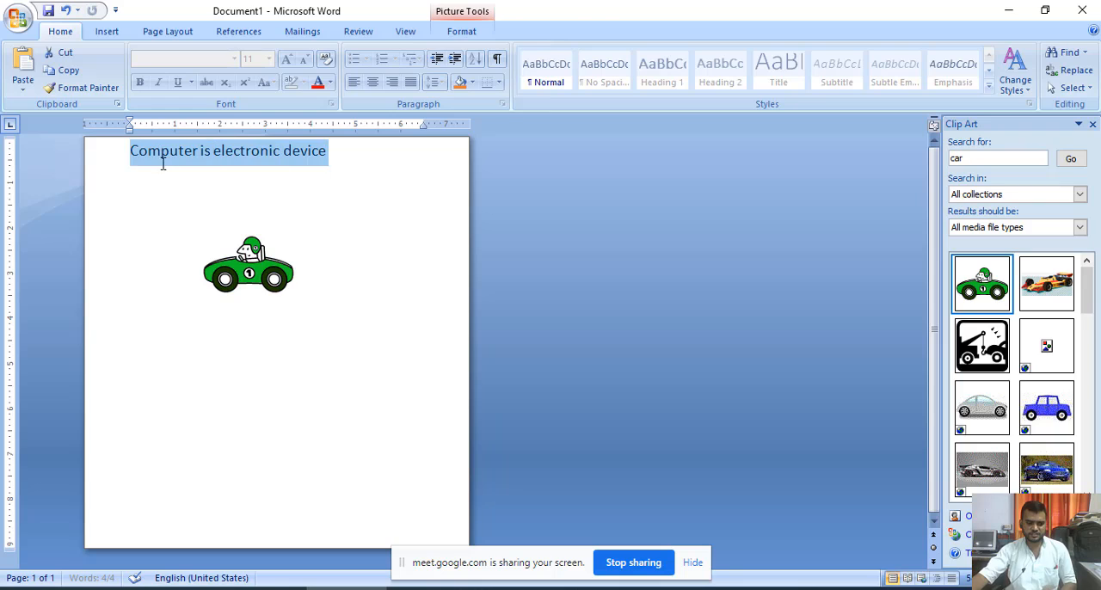
click(335, 152)
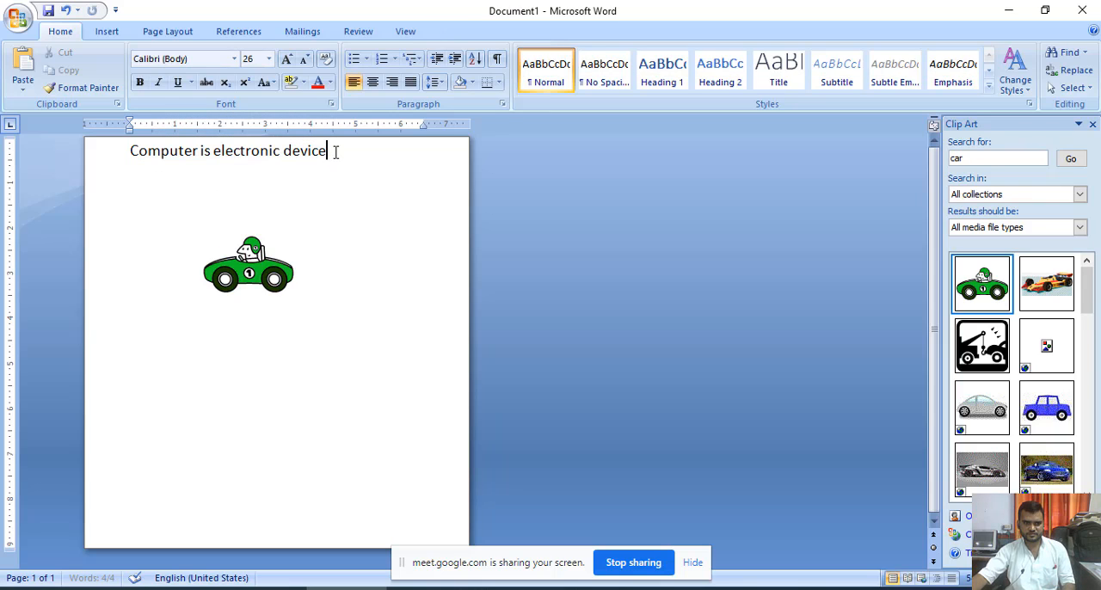
key(Return)
key(ctrl+v)
key(ctrl+v)
key(ctrl+v)
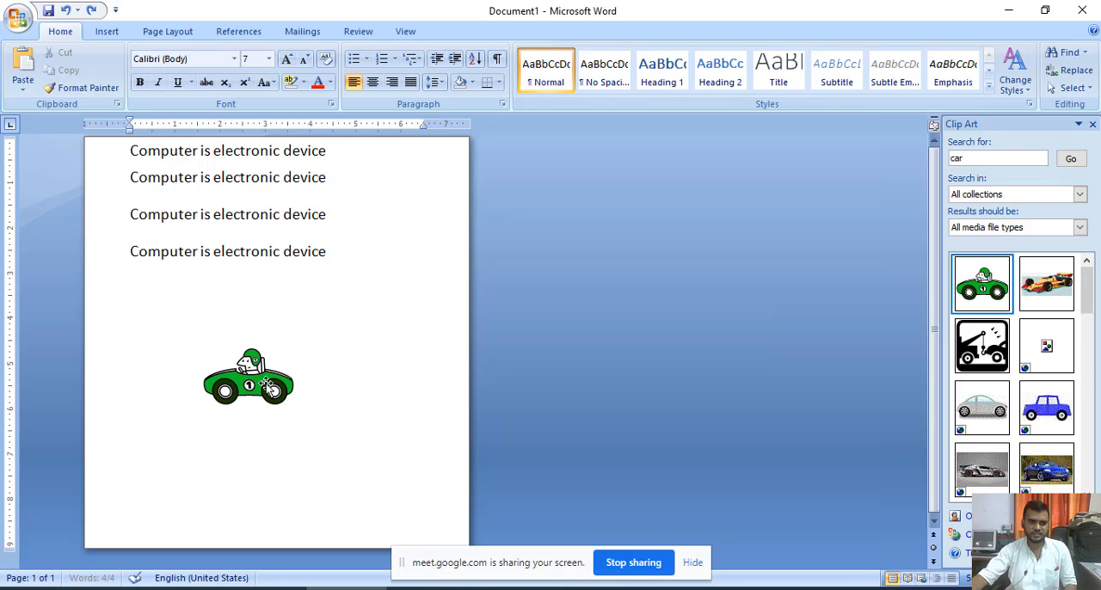
- Enlarge the green car picture and place it over the upper sentences with In Front of Text wrapping
click(253, 382)
drag(201, 350, 124, 297)
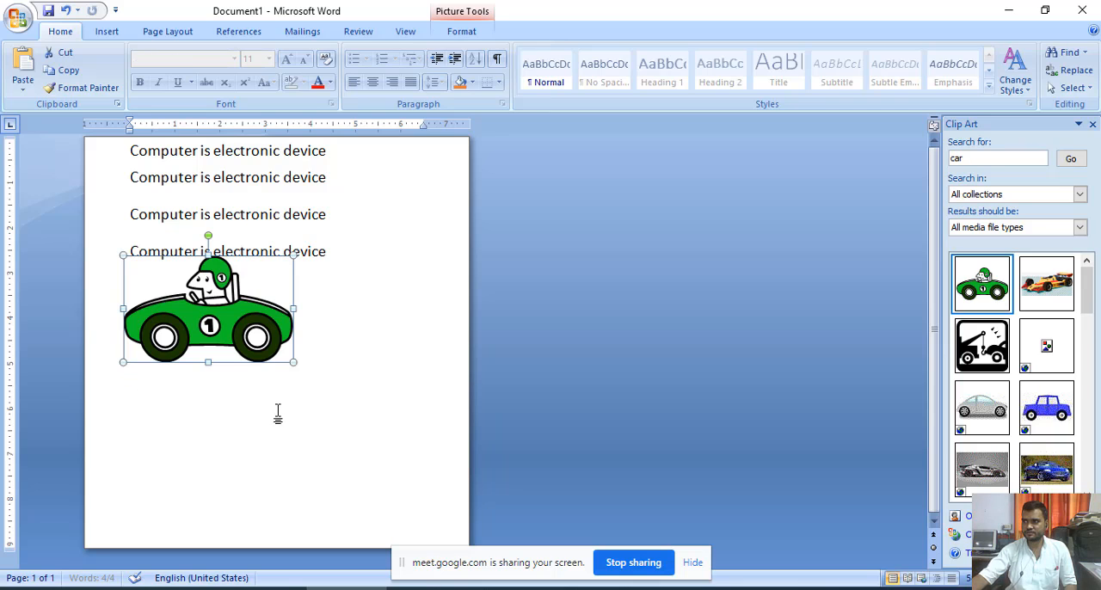
right_click(207, 311)
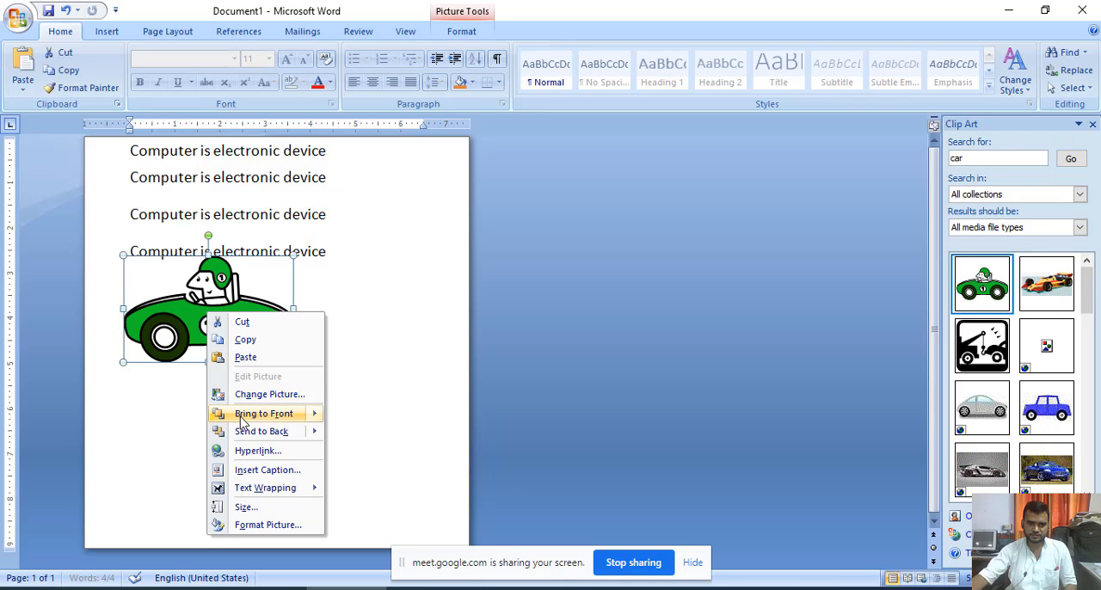
mouse_move(247, 490)
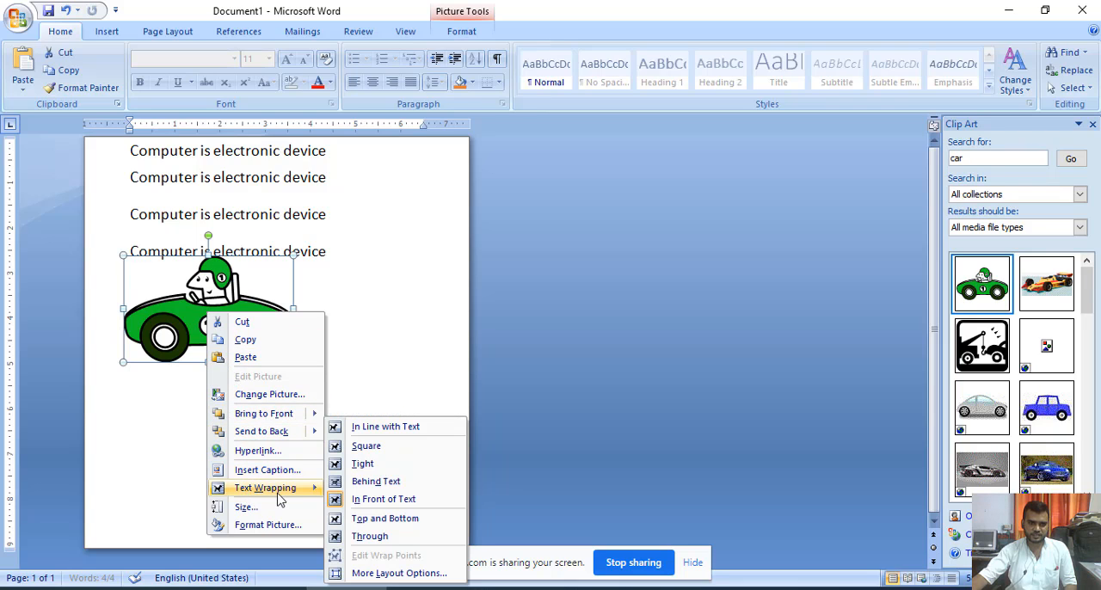
click(383, 499)
drag(219, 287, 226, 210)
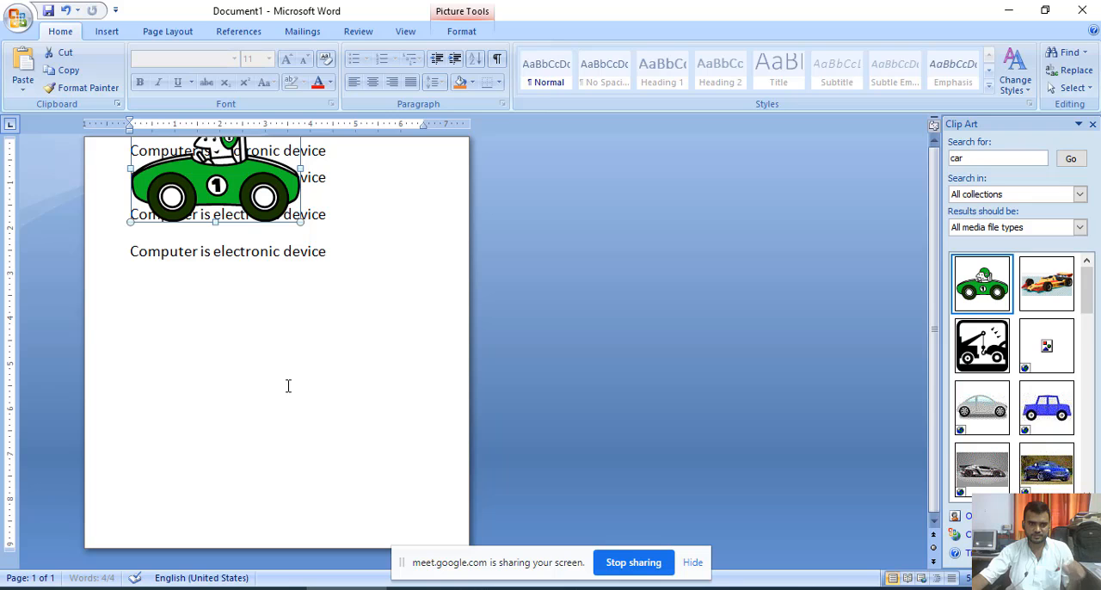
scroll(246, 356, up, 5)
scroll(246, 356, up, 2)
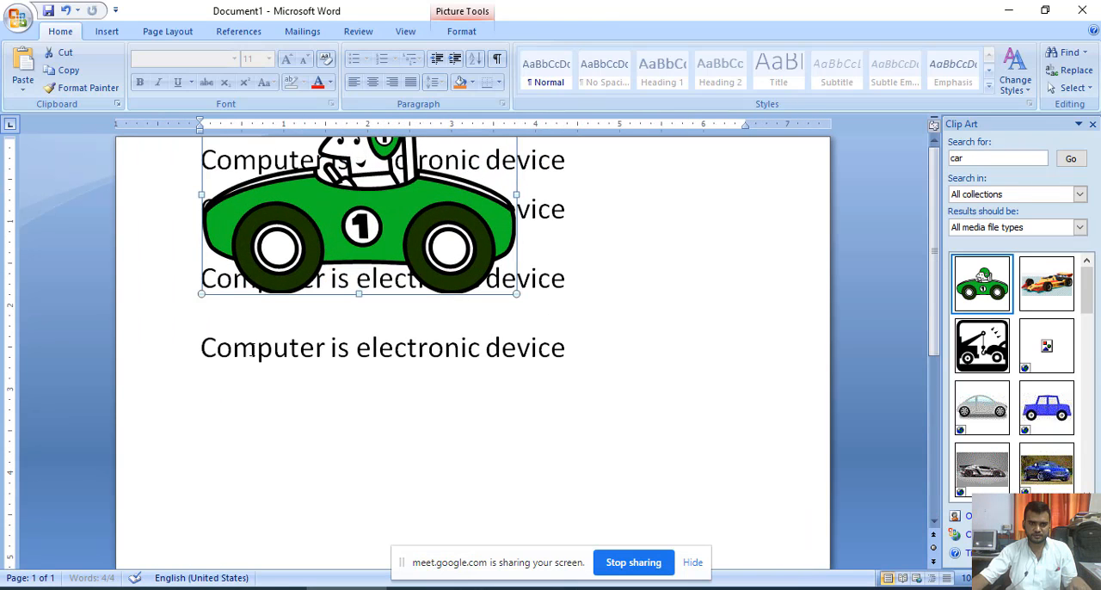
drag(341, 203, 350, 167)
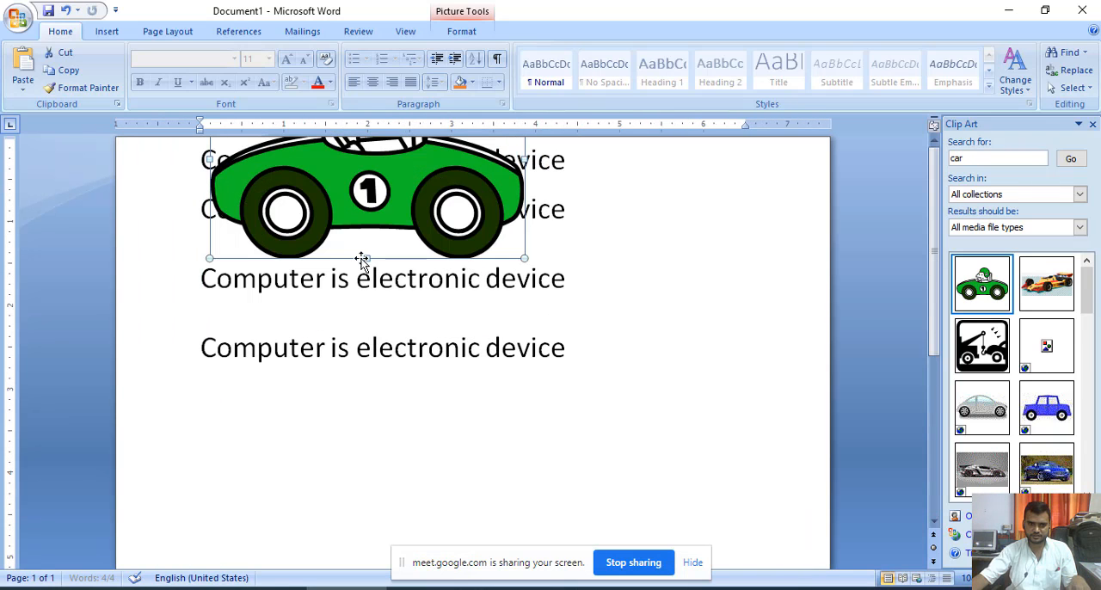
- Try Behind Text wrapping on the car picture and undo the change
right_click(361, 192)
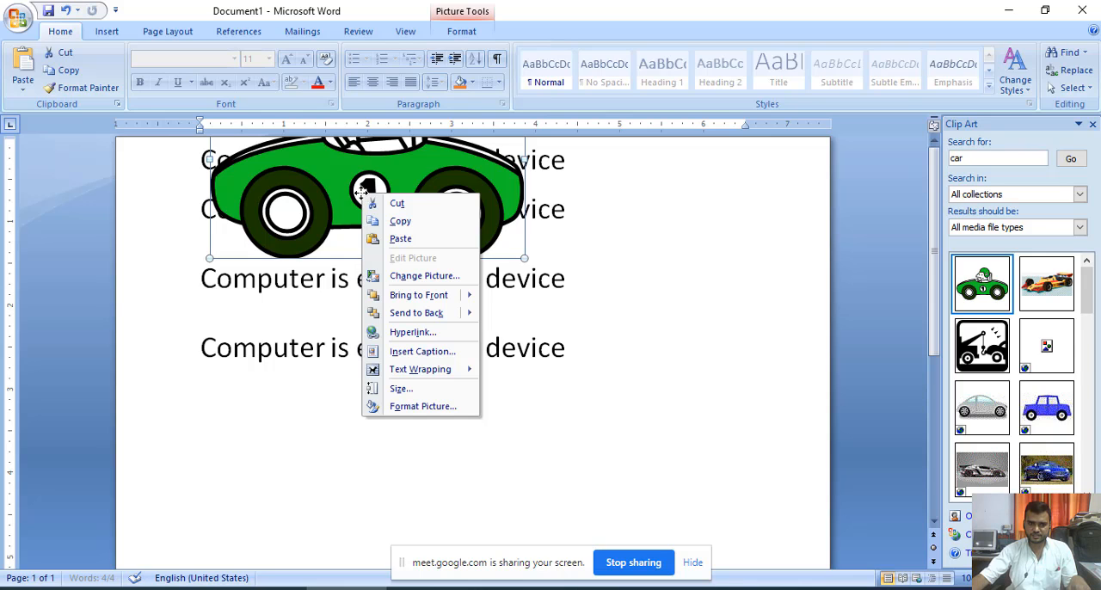
mouse_move(397, 371)
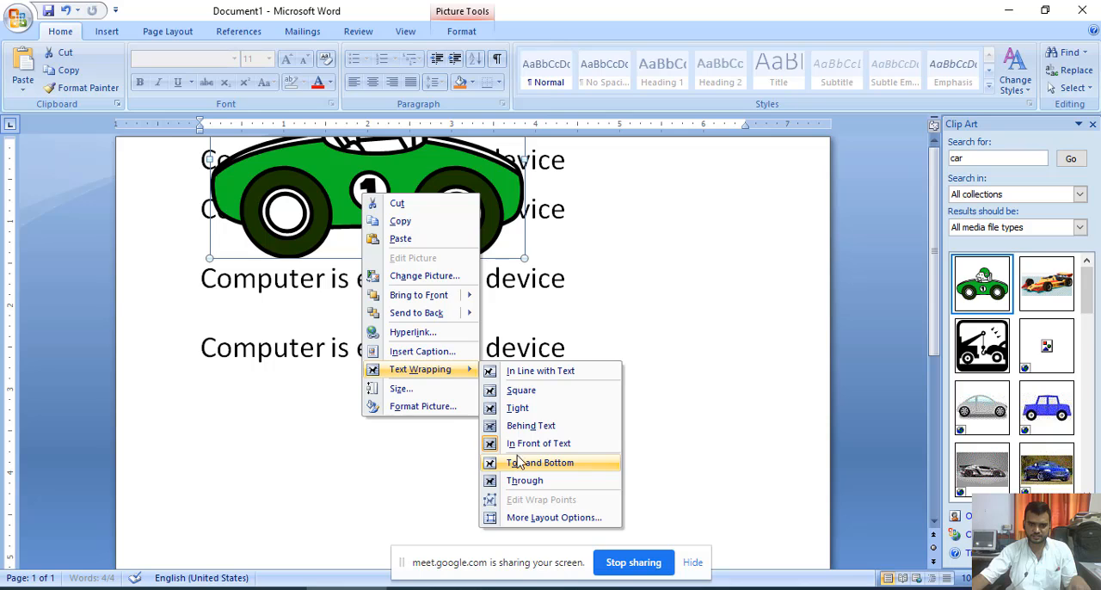
click(530, 425)
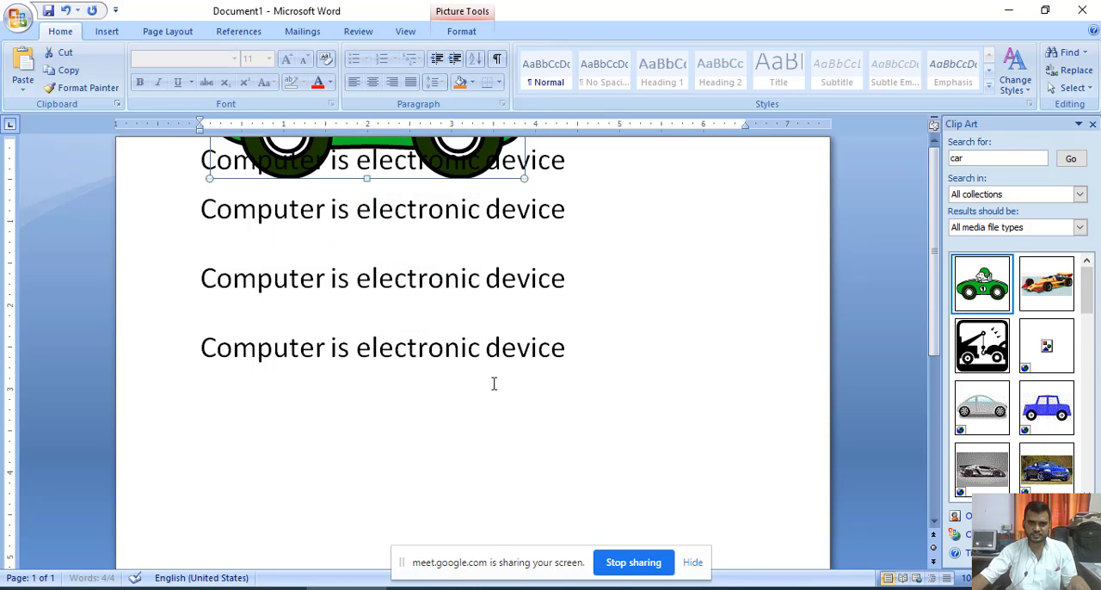
scroll(494, 391, down, 3)
scroll(493, 391, up, 3)
click(433, 160)
key(ctrl+z)
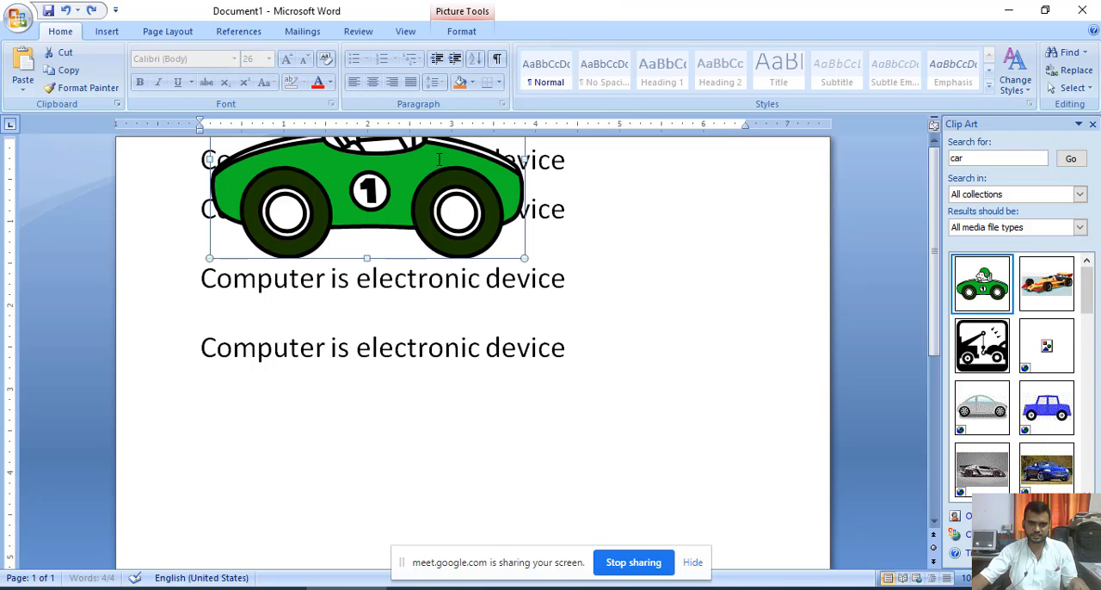
- Move the car picture down over the first three sentences and apply Bring Forward to it
drag(452, 209, 435, 351)
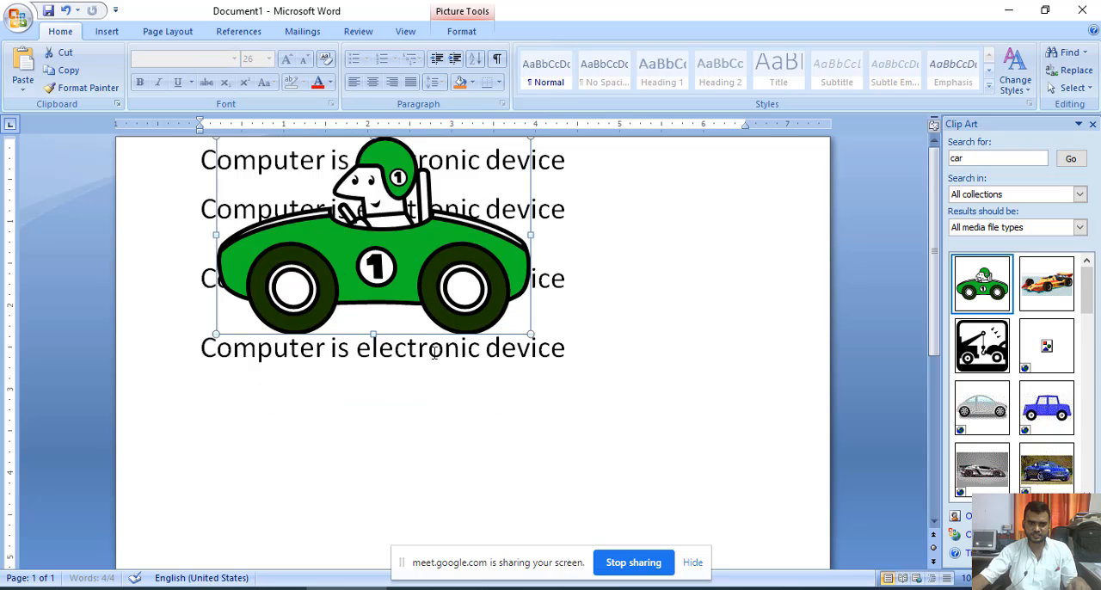
drag(397, 277, 397, 344)
drag(375, 262, 380, 333)
right_click(362, 249)
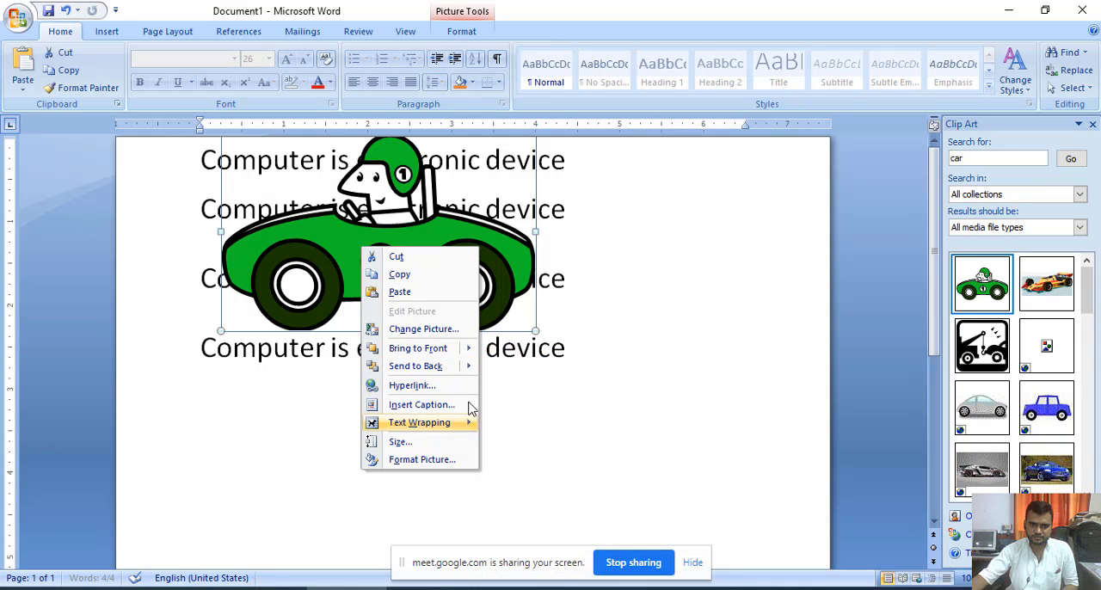
mouse_move(468, 349)
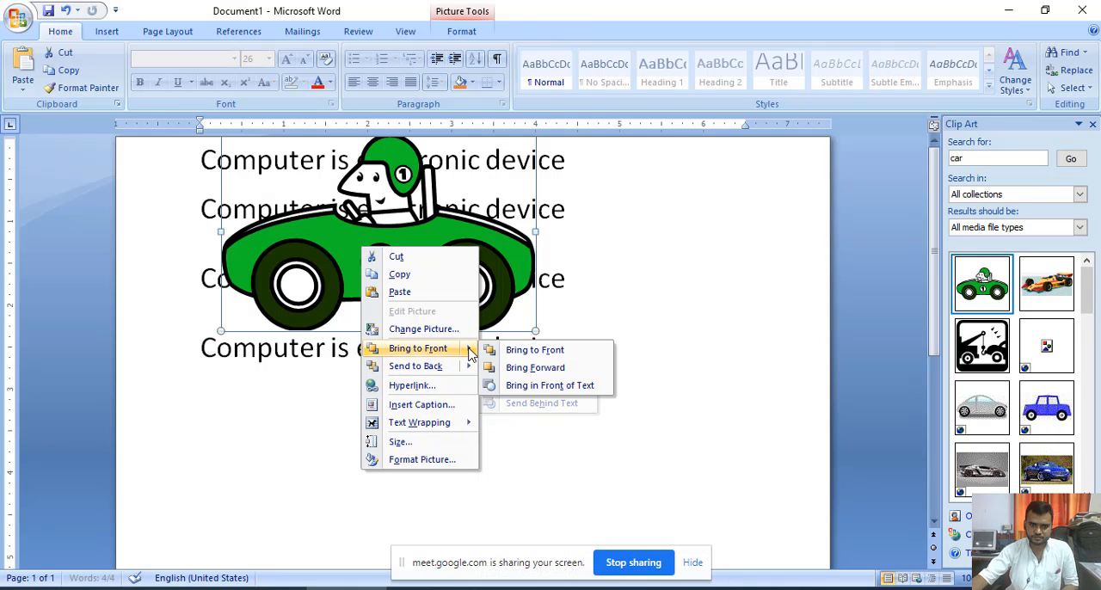
click(553, 370)
drag(424, 267, 425, 314)
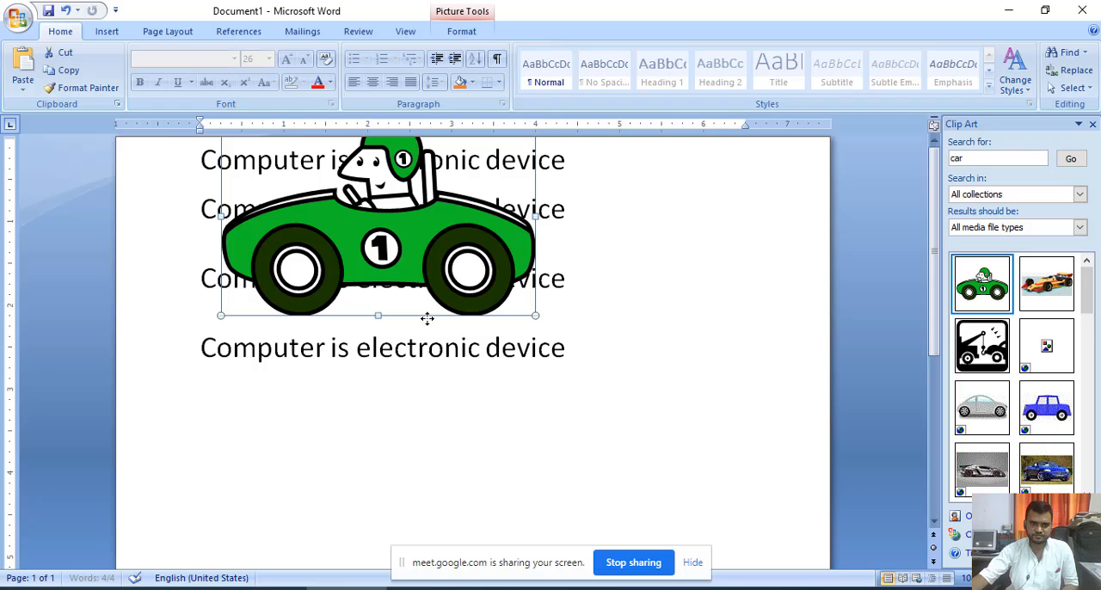
- Set the car picture's text wrapping to Behind Text and enlarge it to span most of the page width
right_click(344, 227)
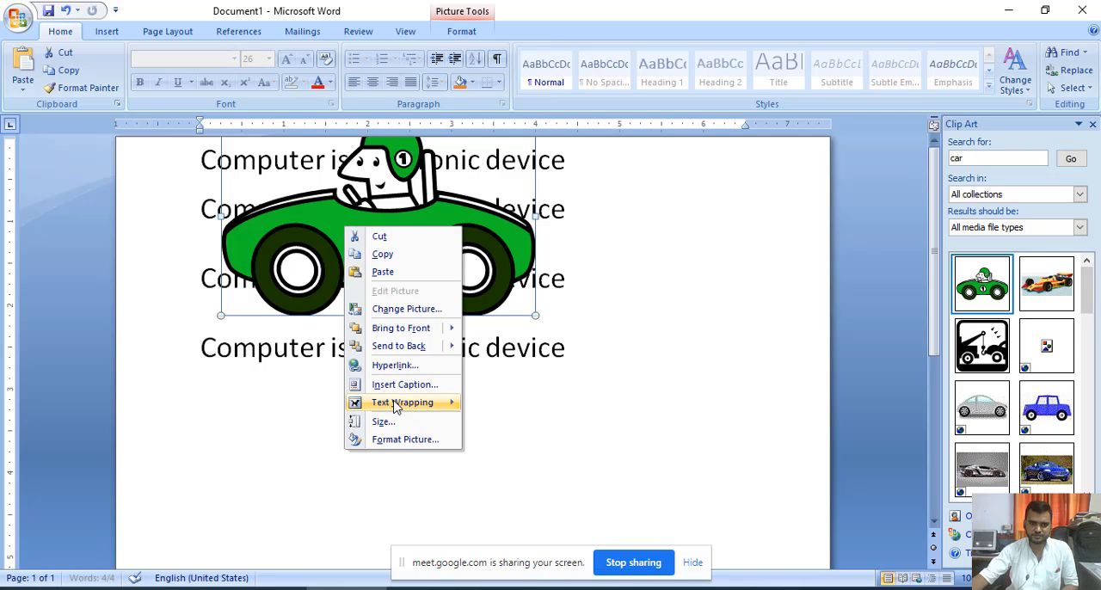
mouse_move(418, 410)
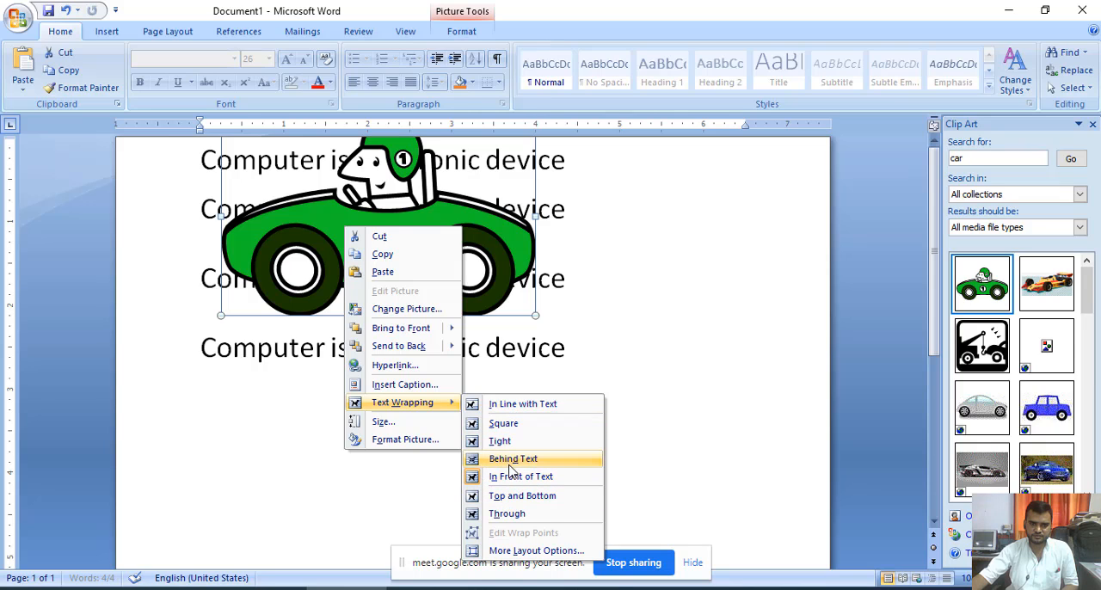
click(512, 459)
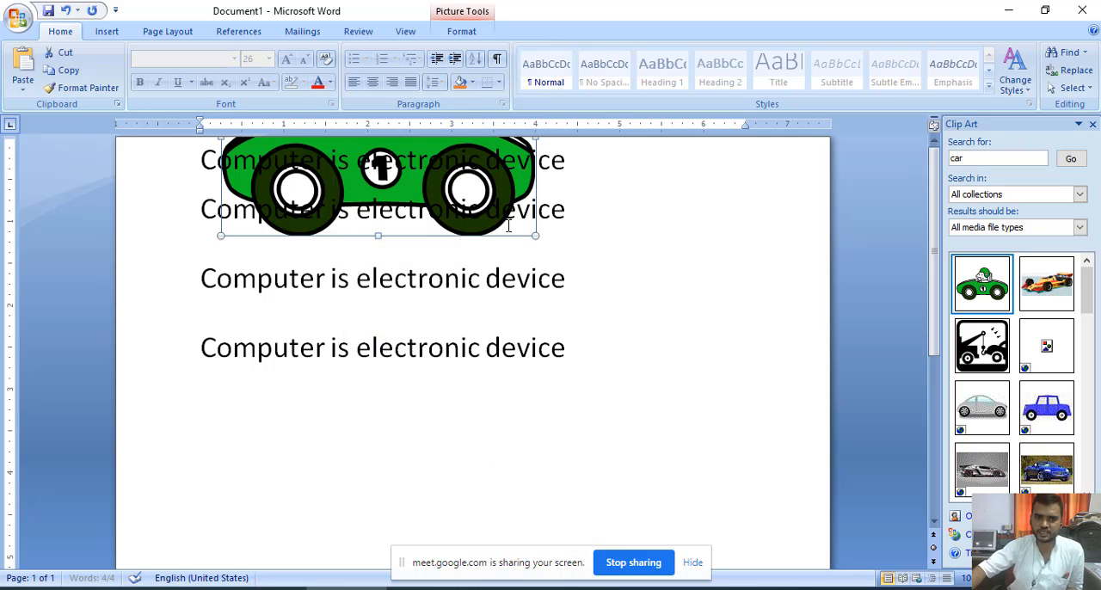
drag(530, 237, 640, 412)
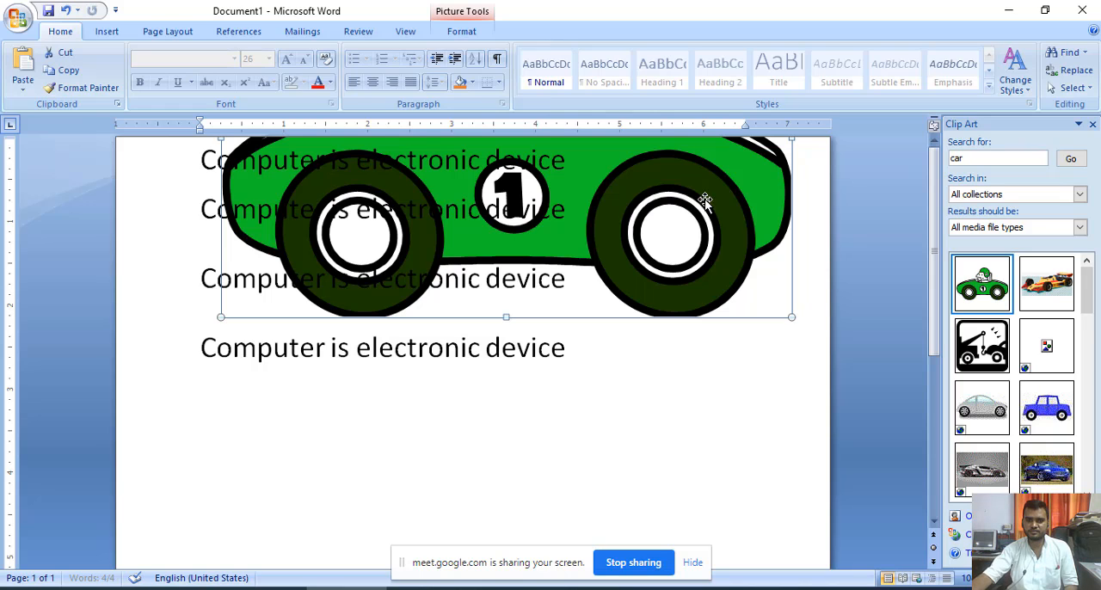
- Set the enlarged car picture's text wrapping to In Front of Text and move it down over the sentences
right_click(728, 199)
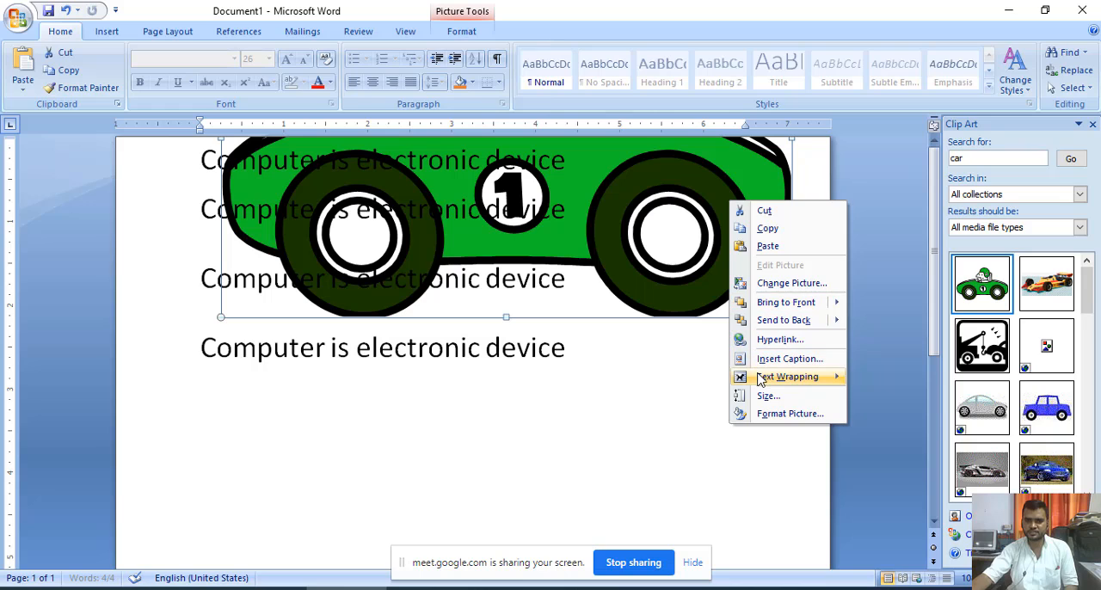
mouse_move(760, 378)
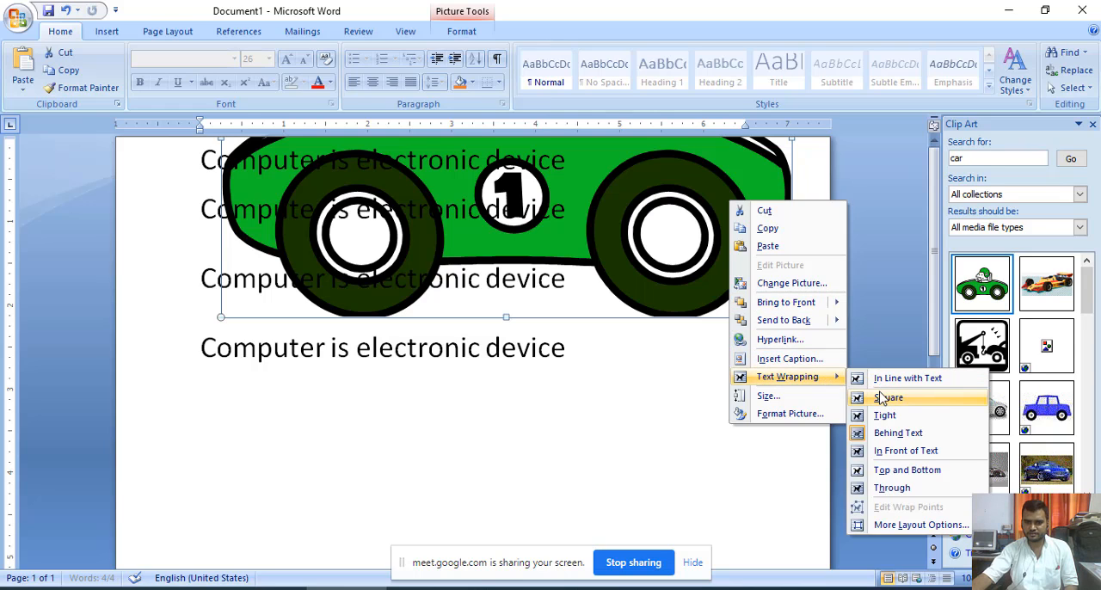
click(894, 453)
drag(639, 181, 641, 370)
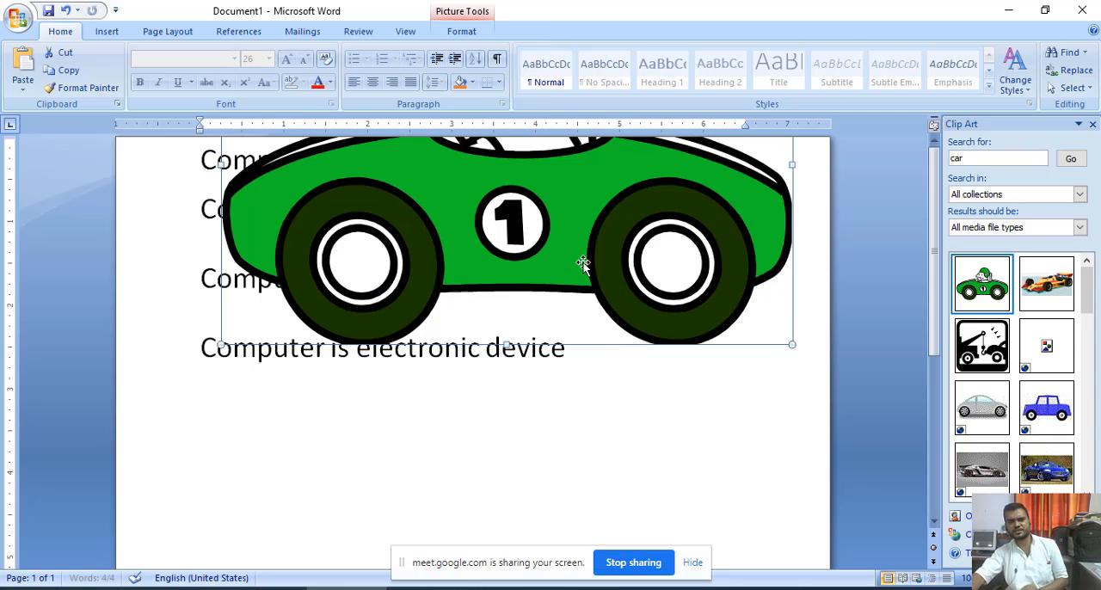
drag(556, 234, 511, 444)
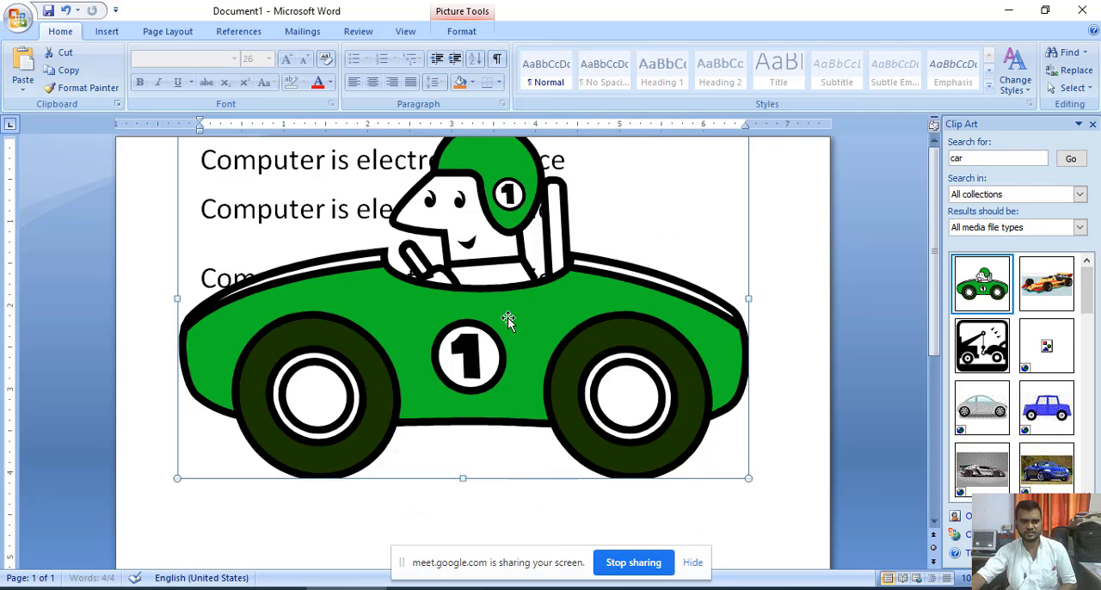
right_click(538, 319)
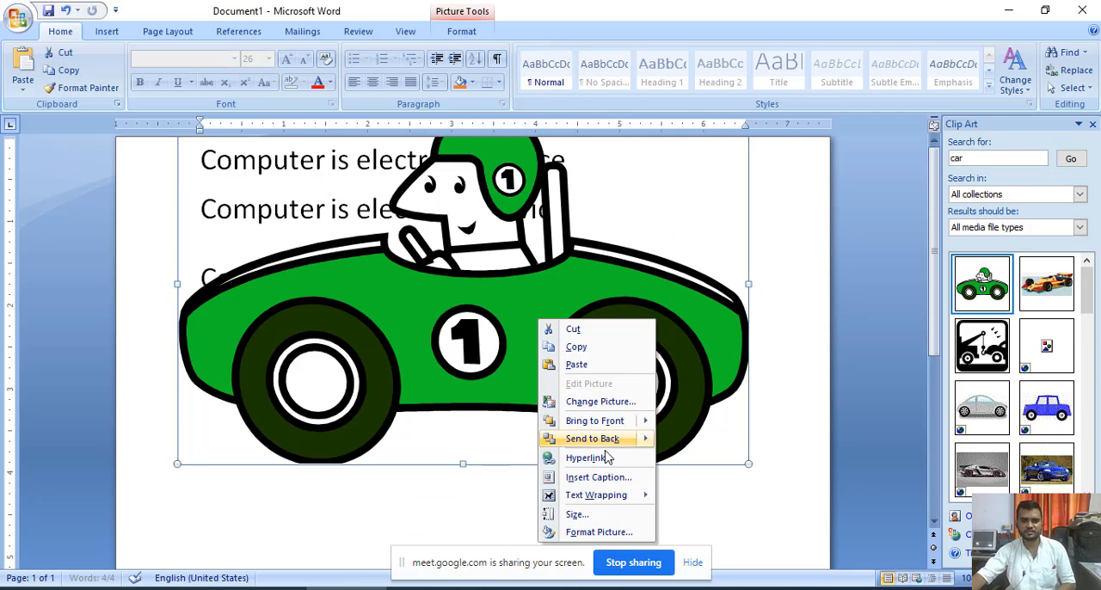
mouse_move(633, 502)
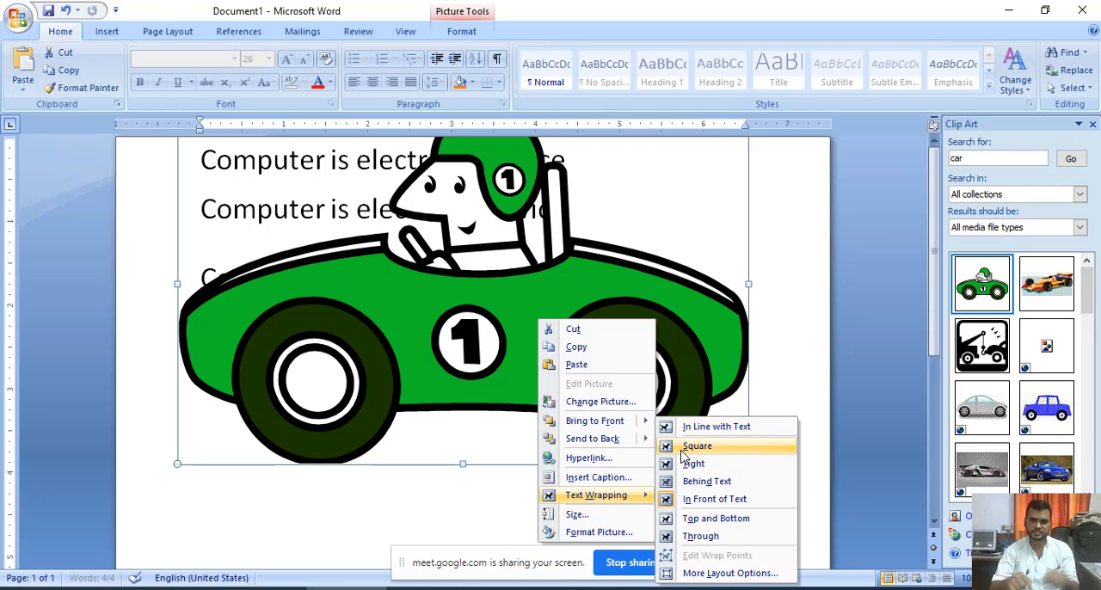
click(631, 319)
- Shrink the car picture from its lower-right corner
drag(747, 462, 276, 175)
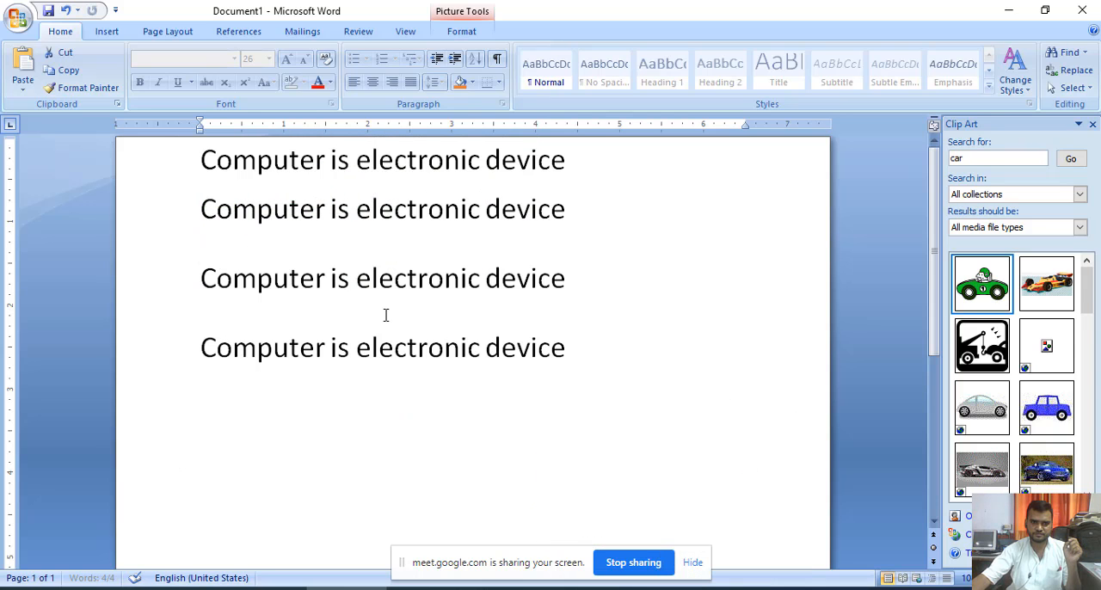
scroll(387, 317, down, 5)
scroll(398, 324, up, 5)
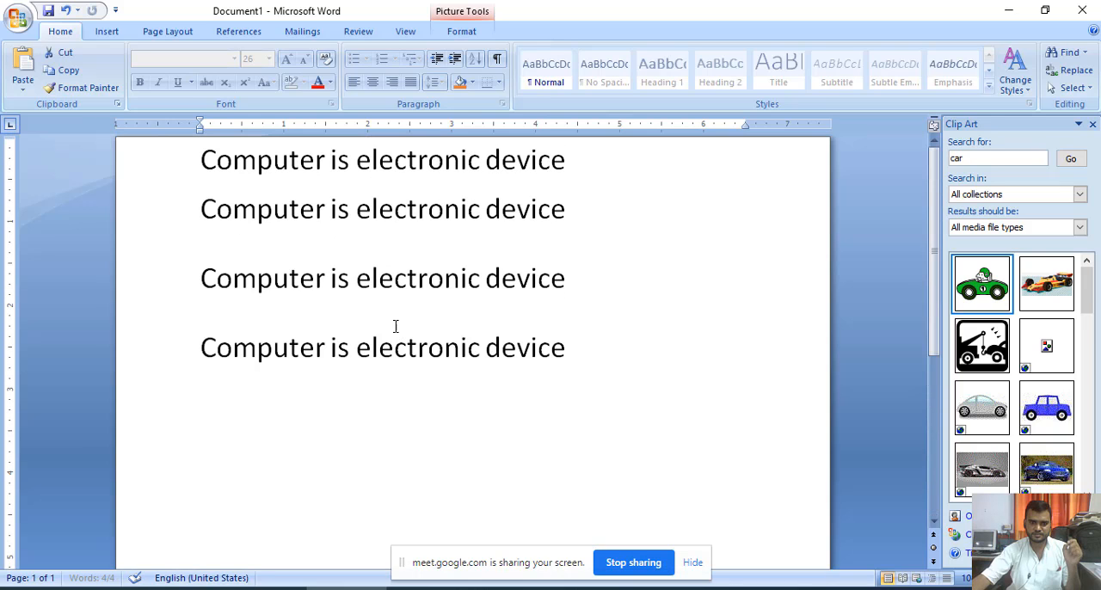
- Undo the last resize, then shrink the car picture from its lower-left corner to about half its width
key(ctrl+z)
drag(440, 286, 439, 351)
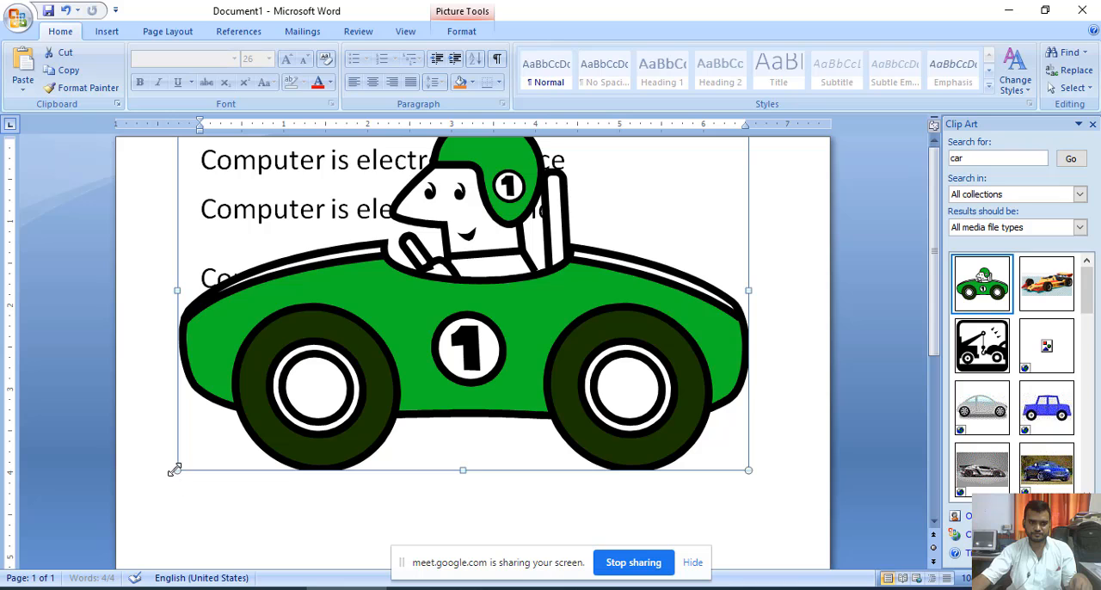
drag(175, 469, 576, 283)
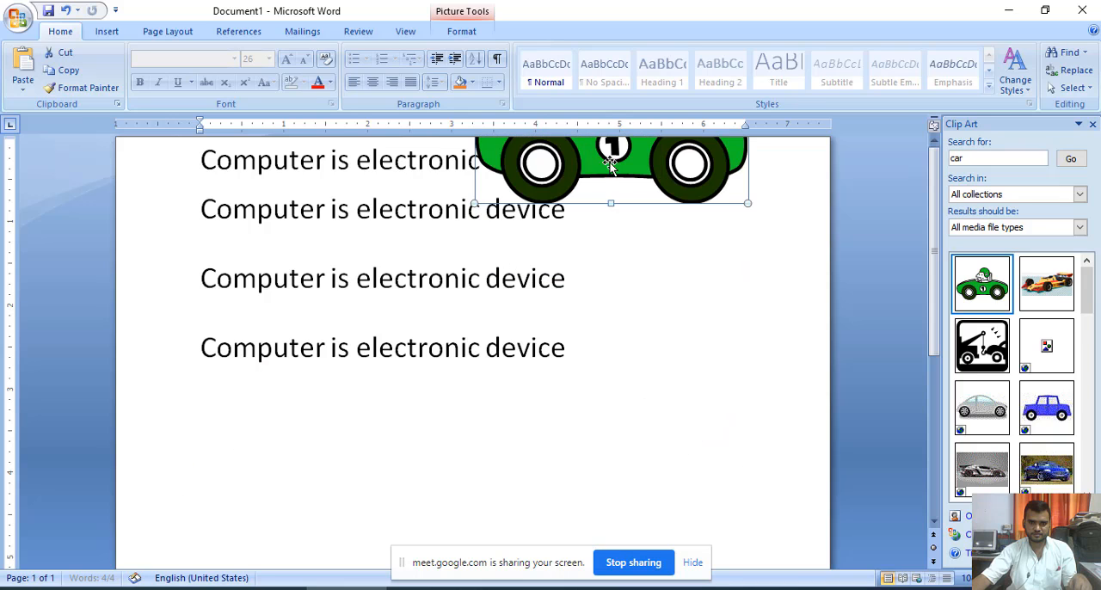
- Move the smaller car picture over the first two sentences and set its text wrapping to Square
drag(609, 165, 405, 401)
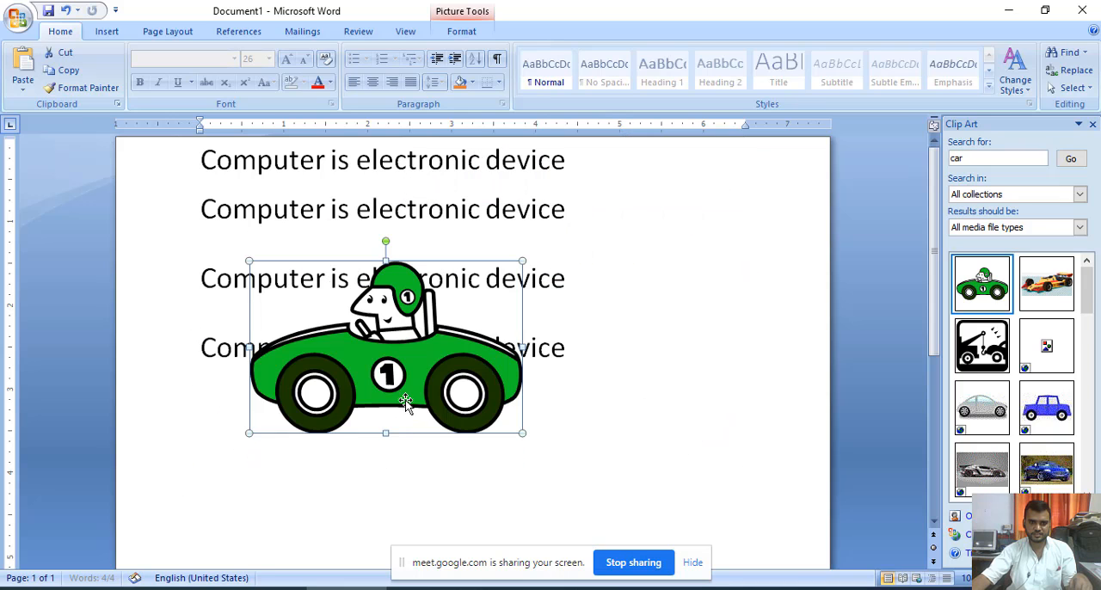
drag(369, 351, 378, 191)
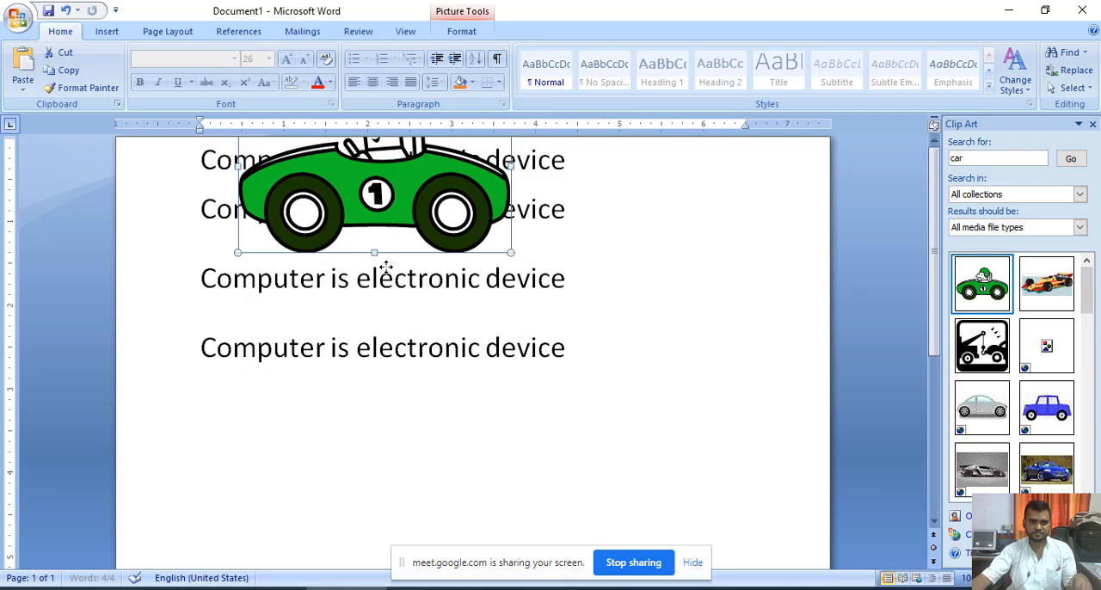
right_click(395, 197)
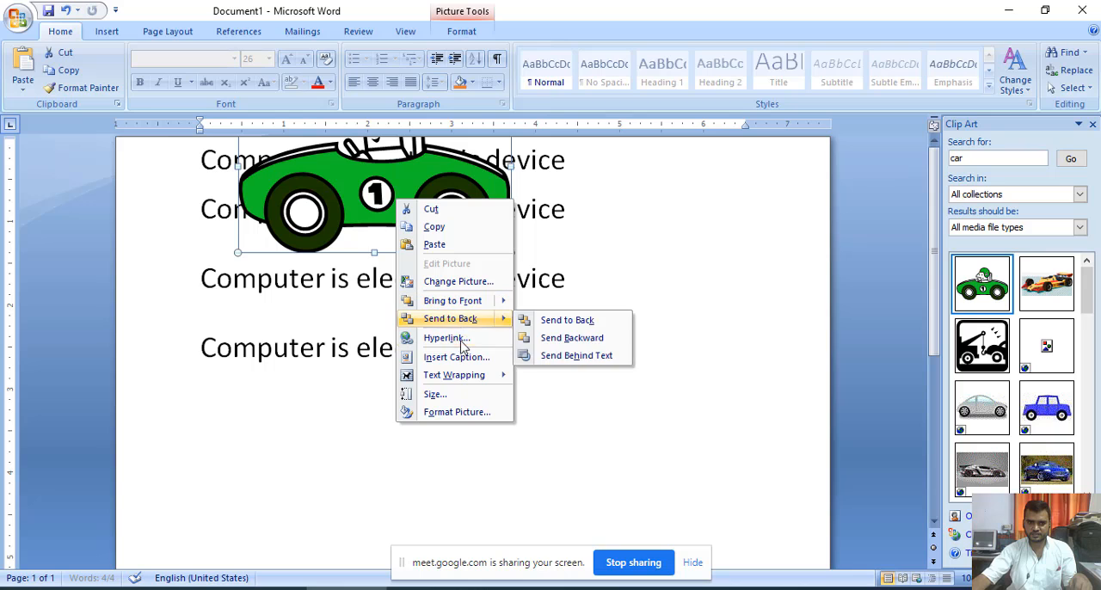
mouse_move(473, 375)
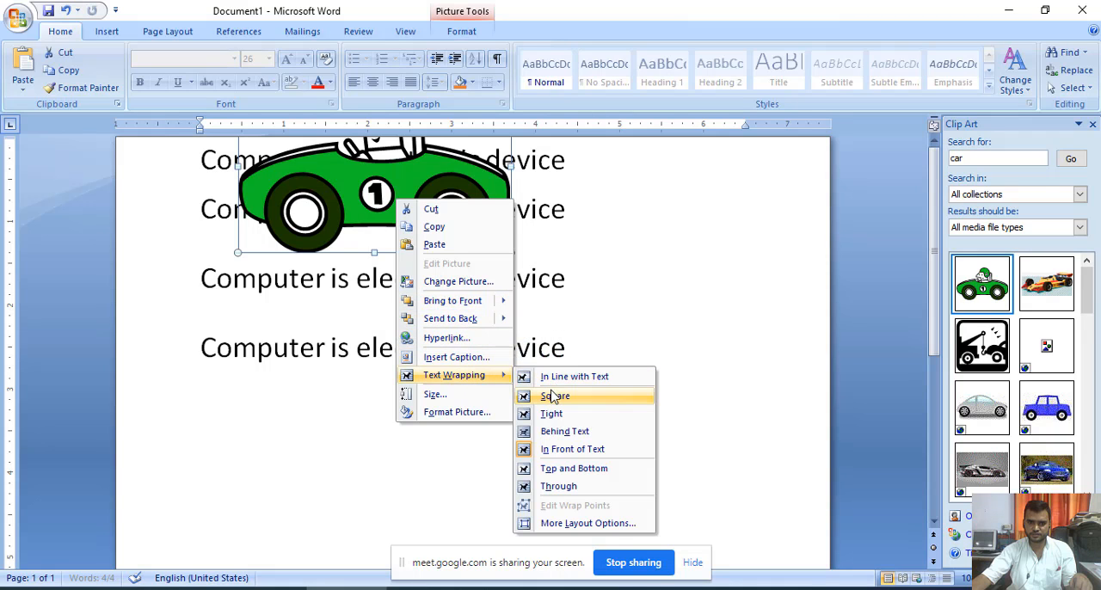
click(552, 399)
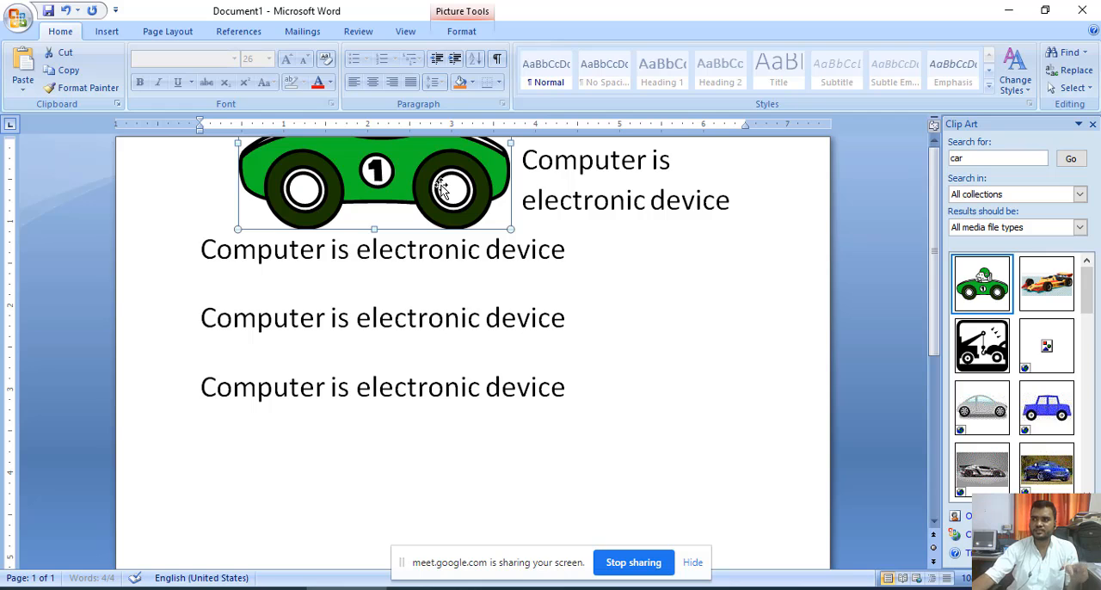
- Set the car picture's text wrapping to Tight
right_click(404, 183)
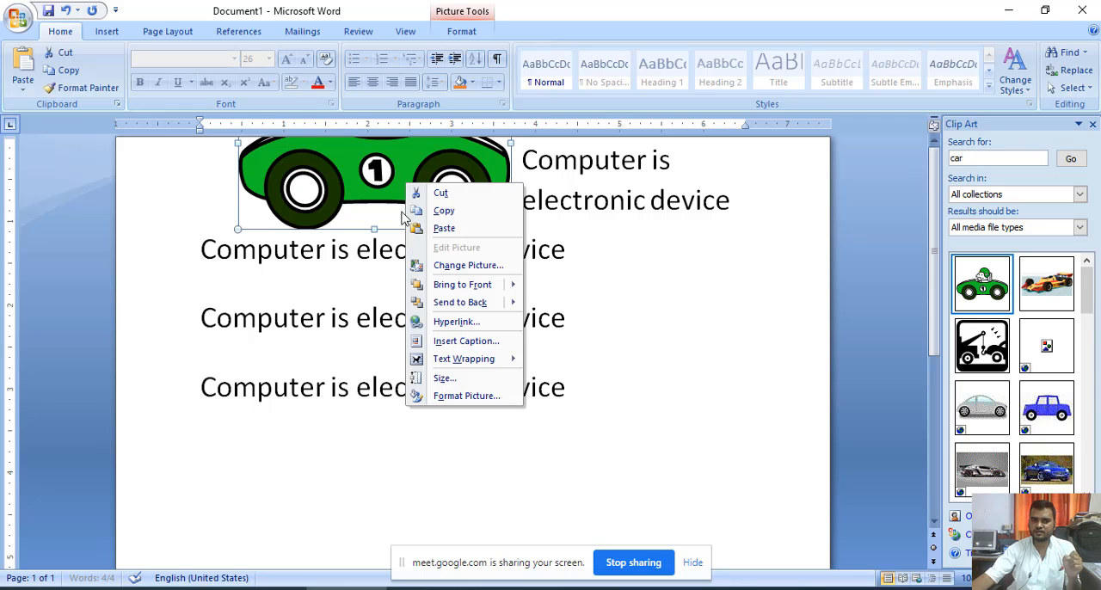
mouse_move(461, 366)
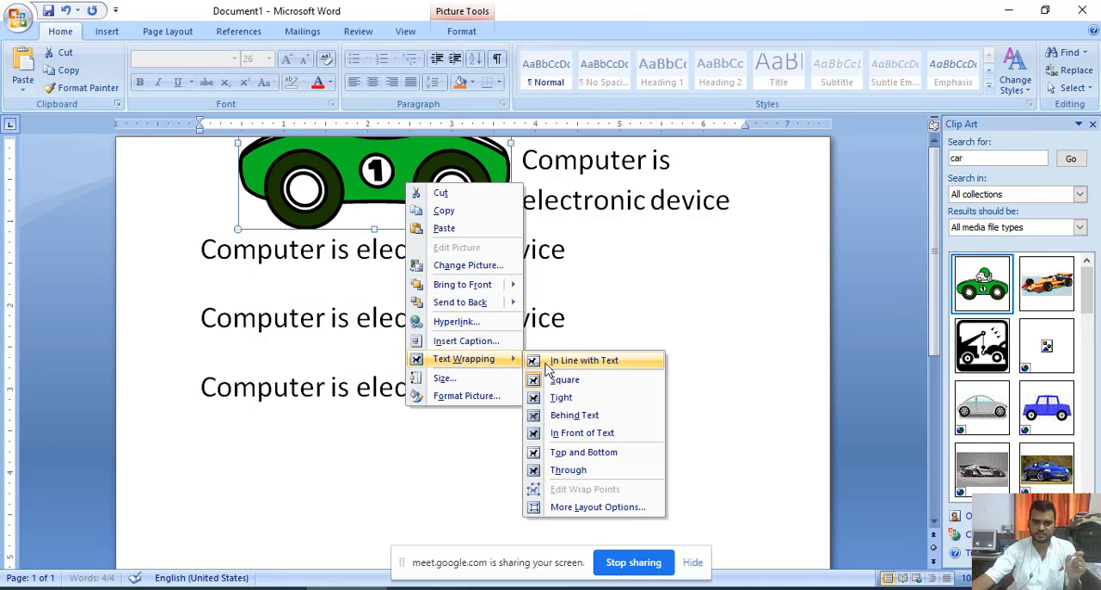
click(564, 402)
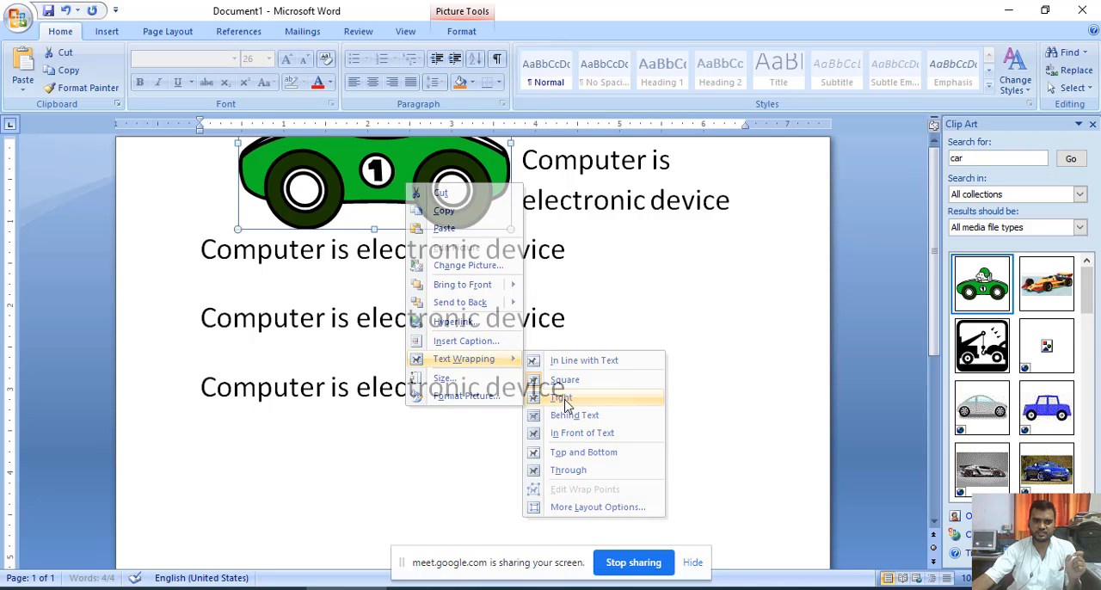
- Set the car picture's text wrapping to Top and Bottom and move it between the first and second sentences
right_click(379, 169)
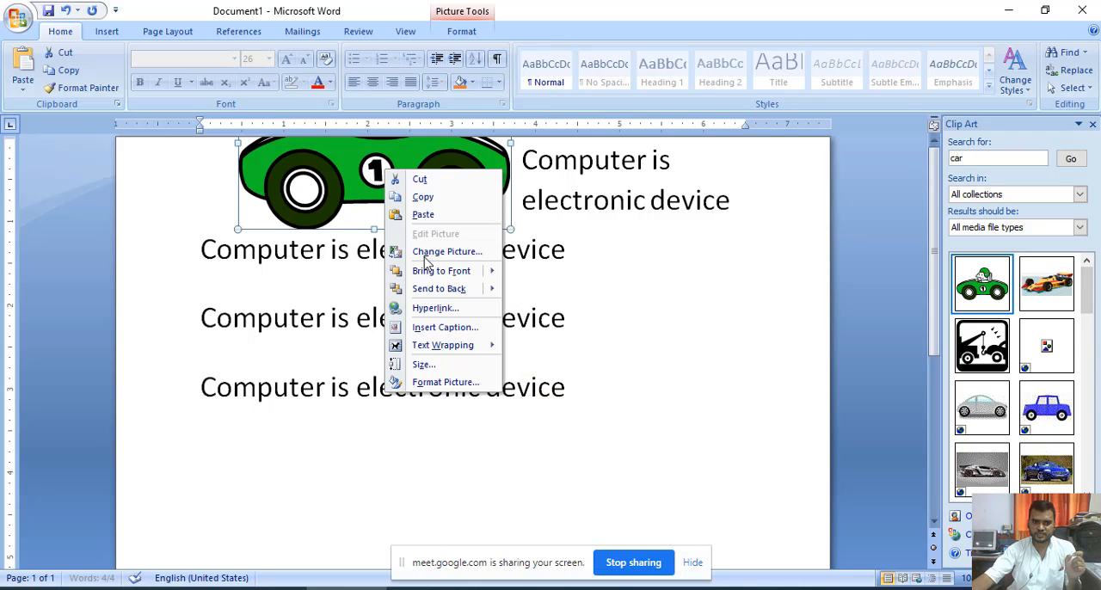
mouse_move(486, 352)
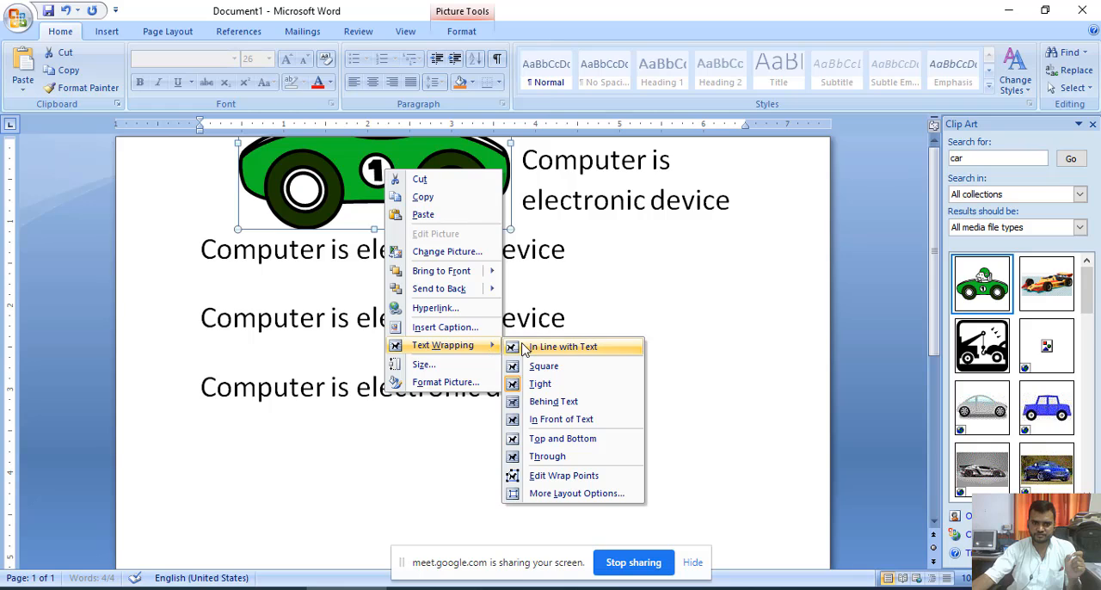
click(560, 440)
scroll(513, 440, down, 3)
scroll(513, 440, up, 3)
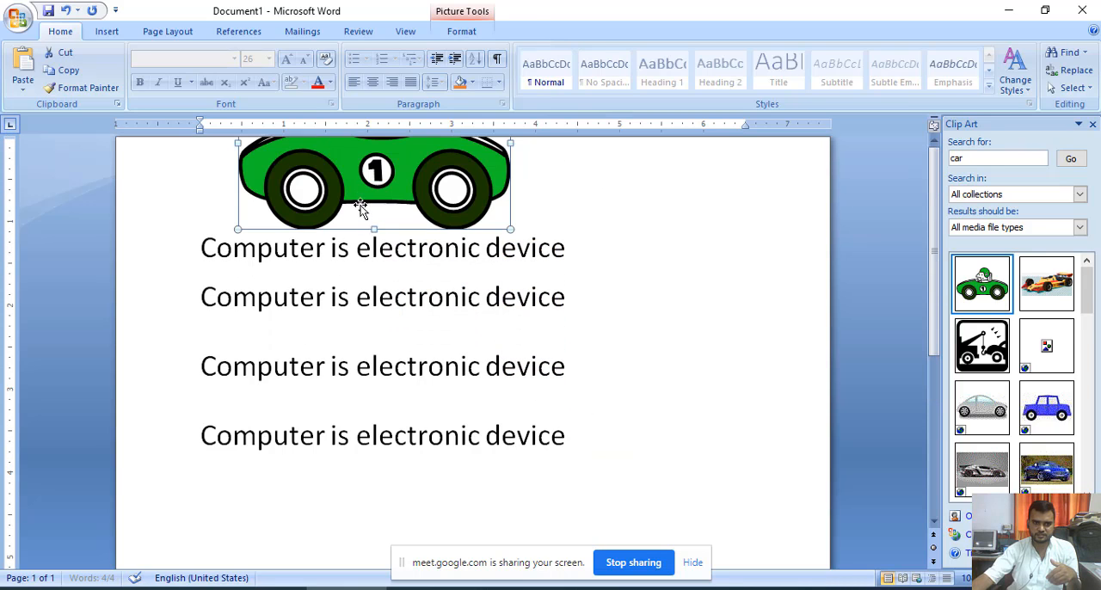
drag(361, 181, 367, 423)
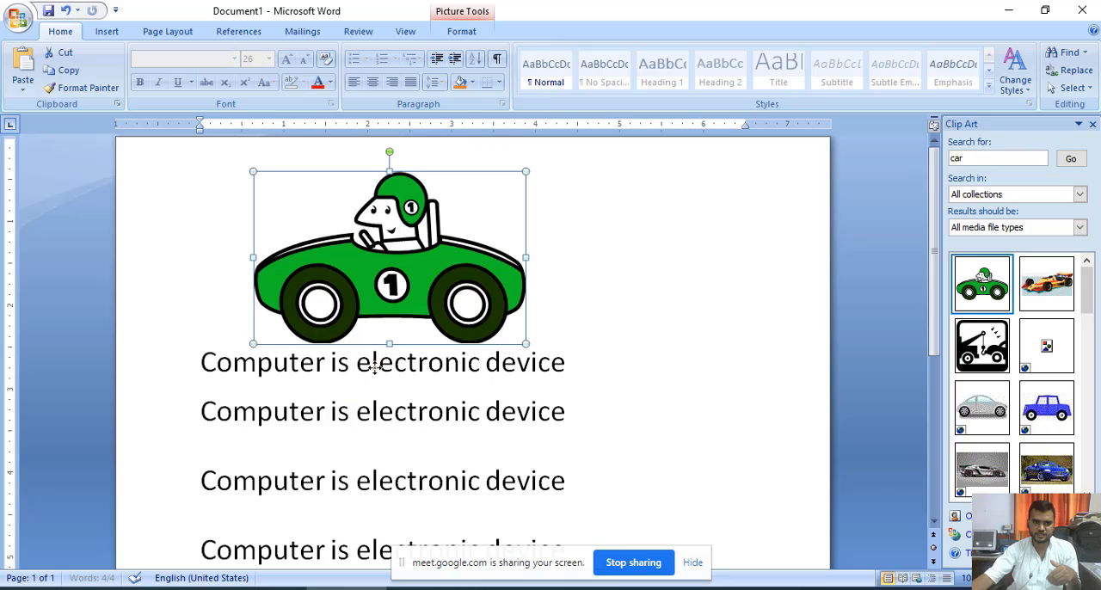
scroll(367, 425, up, 1)
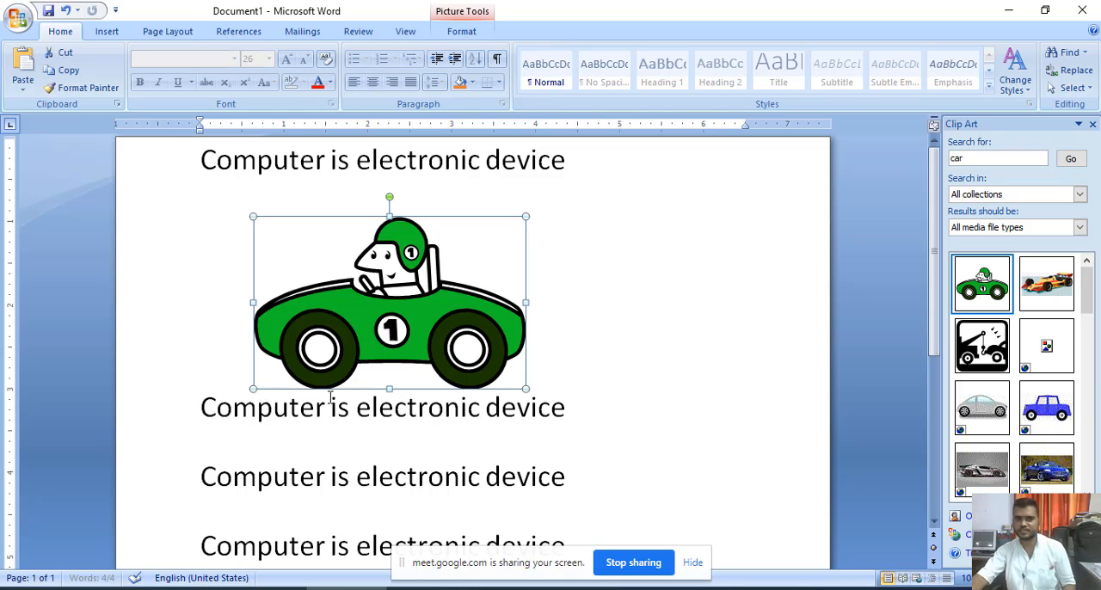
right_click(396, 292)
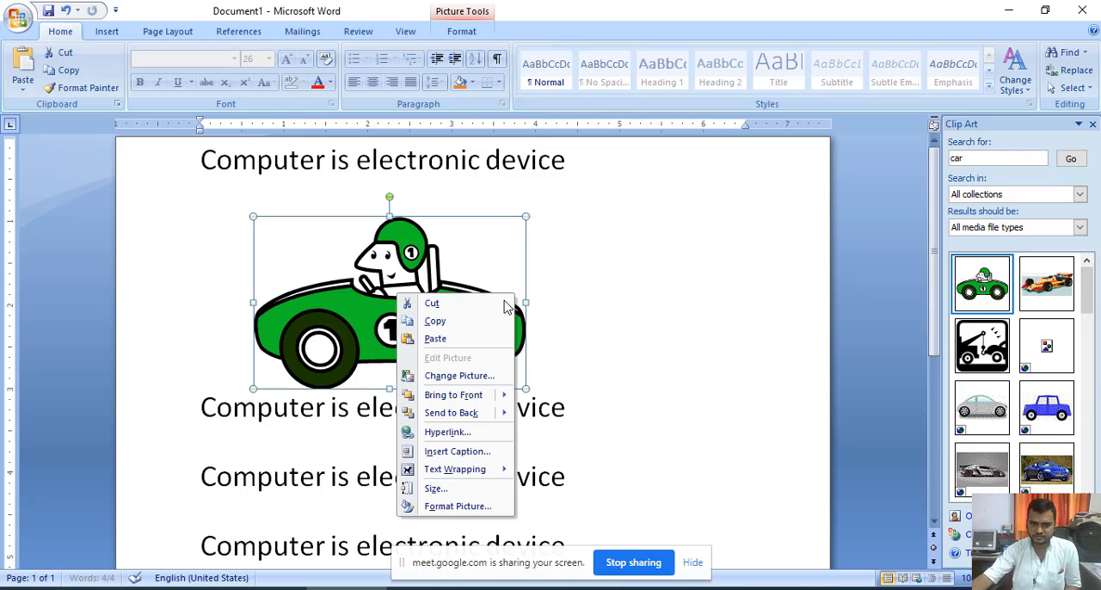
key(Escape)
click(655, 263)
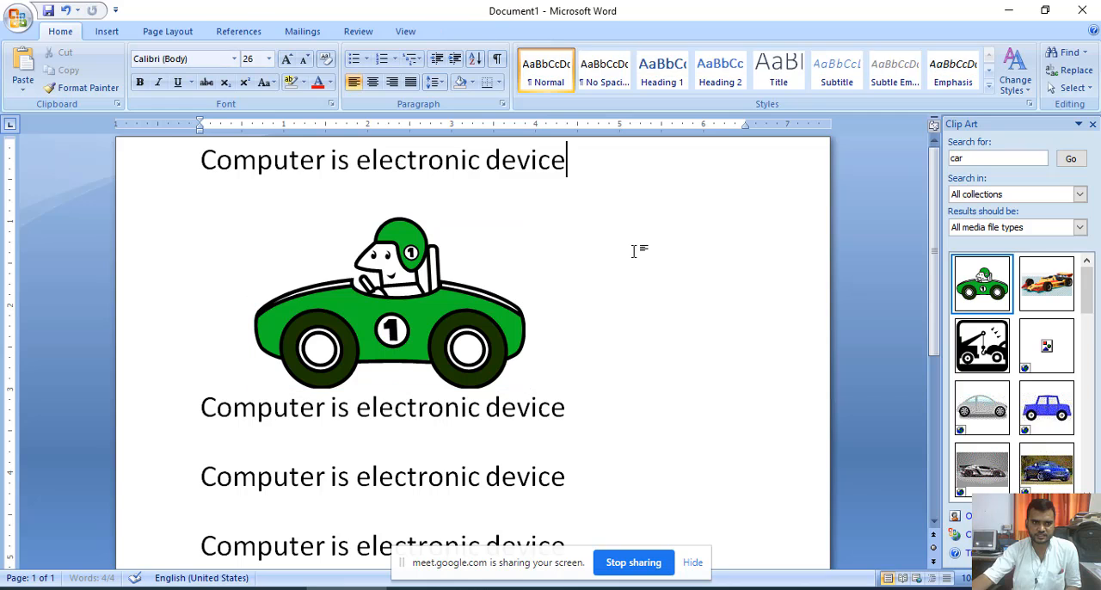
- Search the clip art for *.* to list every available picture
click(106, 31)
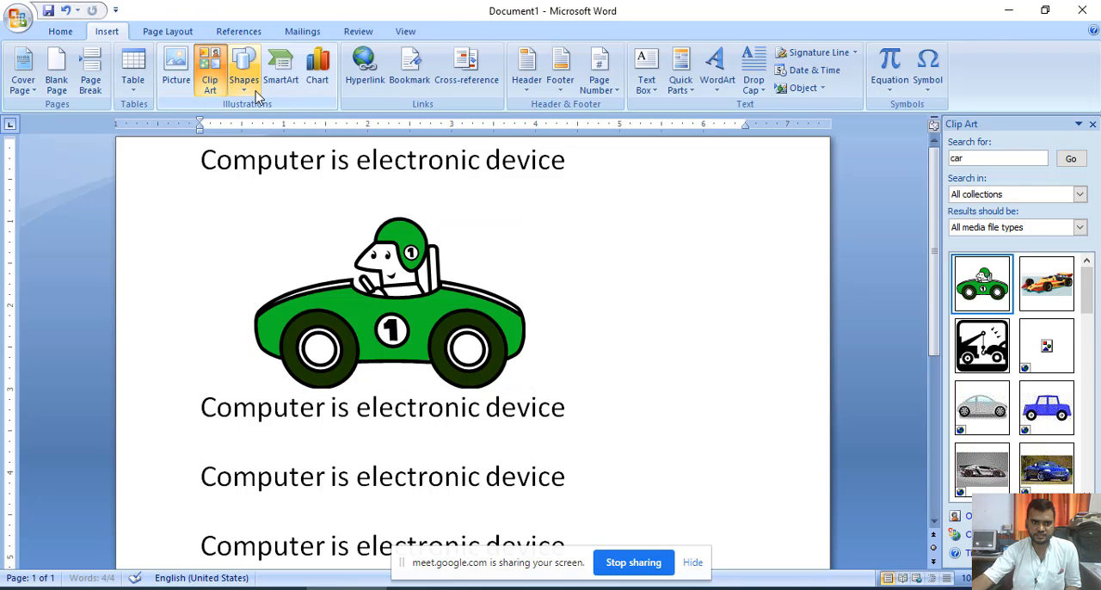
click(209, 79)
click(209, 84)
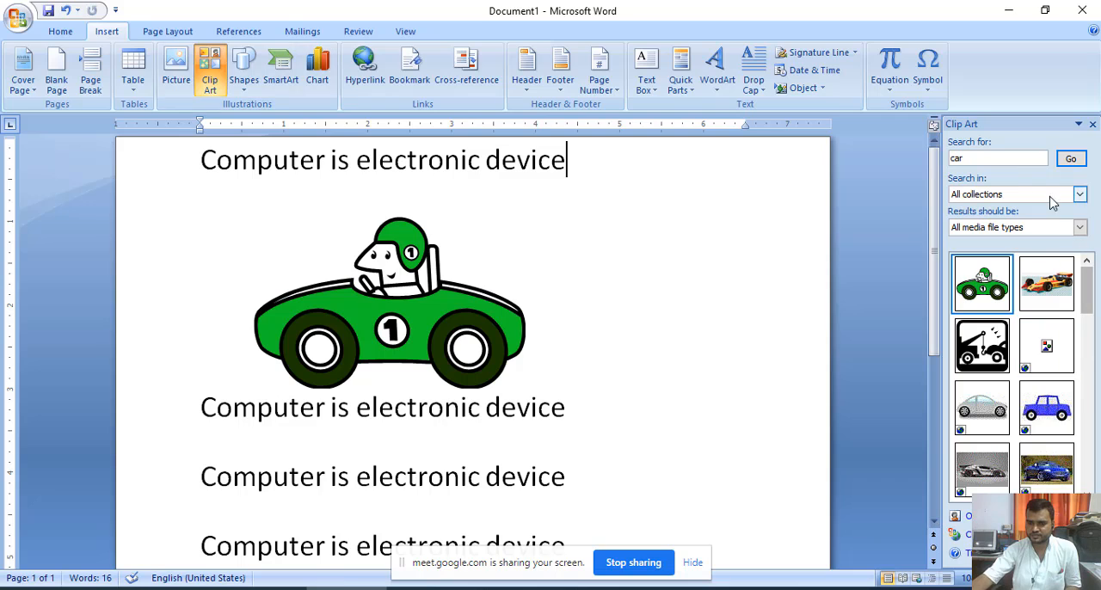
double_click(986, 158)
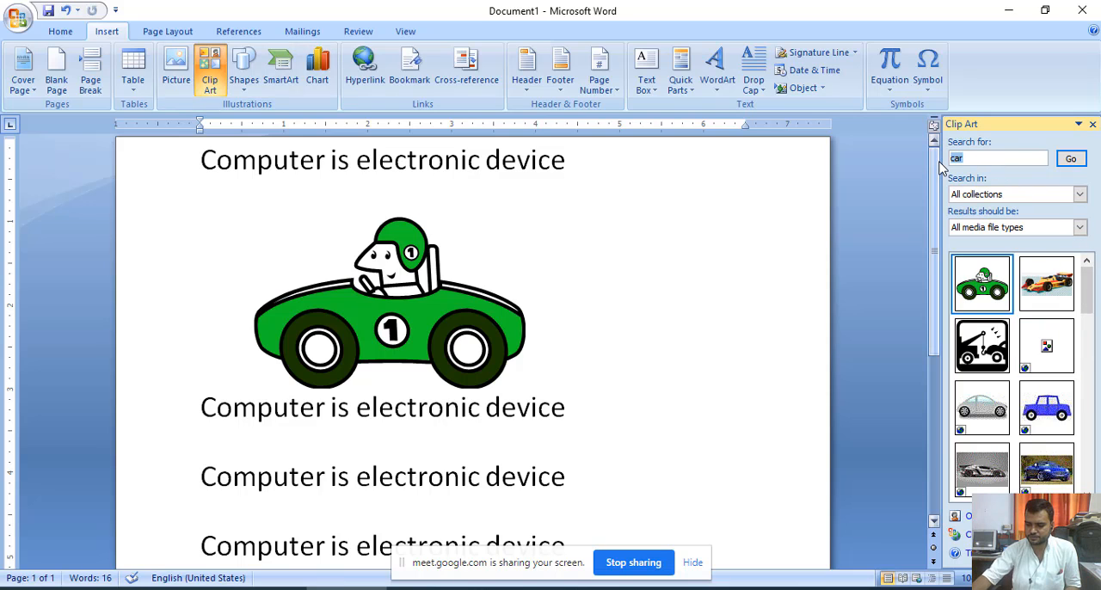
text(*.*)
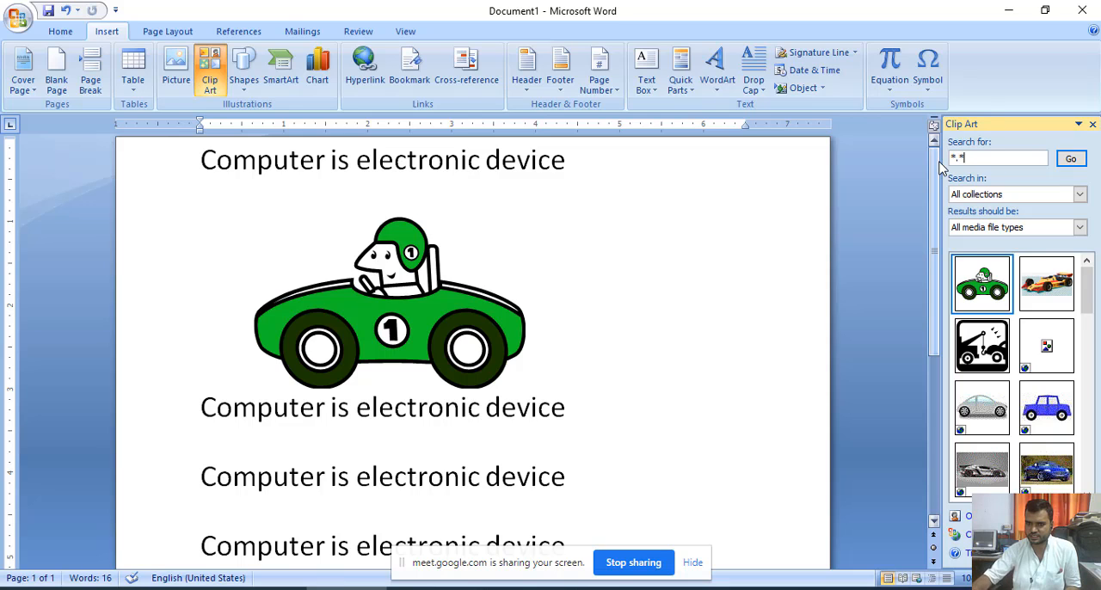
key(Return)
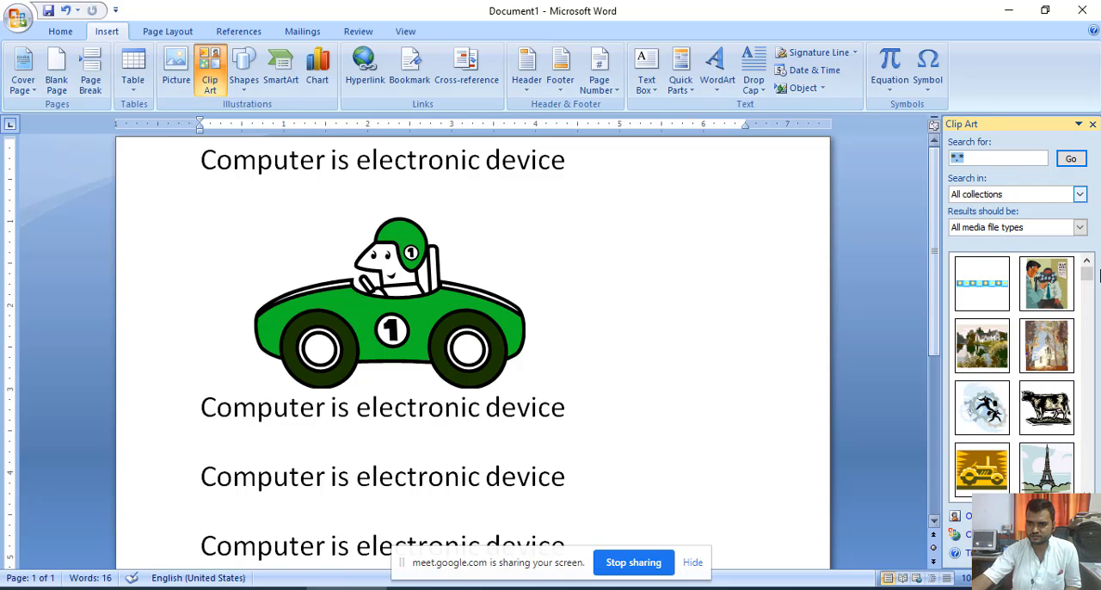
- Browse the clip art results and insert the picture of the vet with a girl holding a cat
drag(1086, 276, 1086, 295)
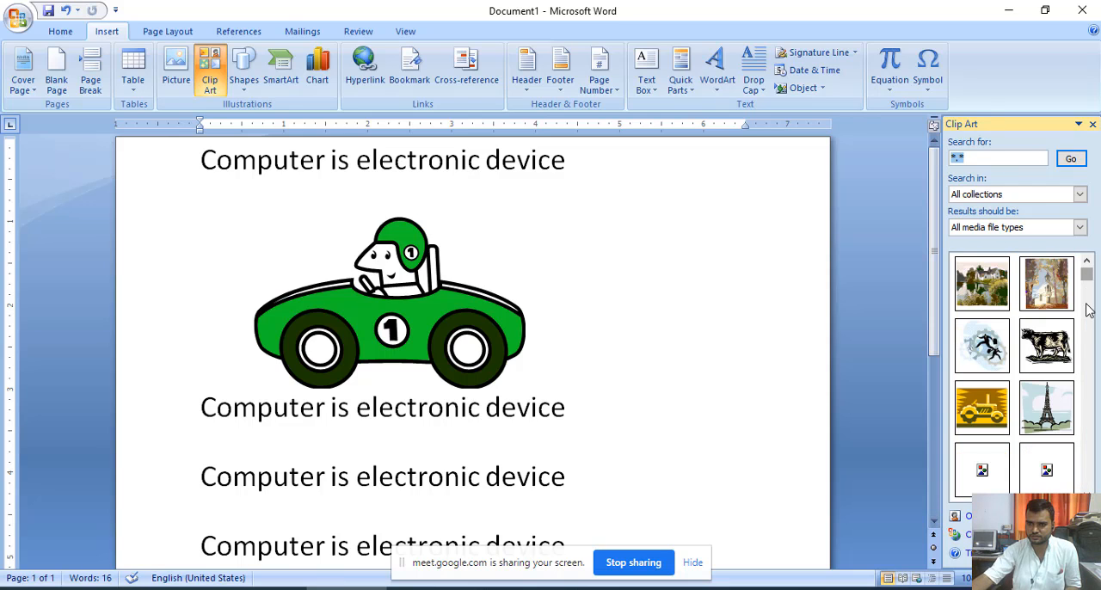
click(1087, 310)
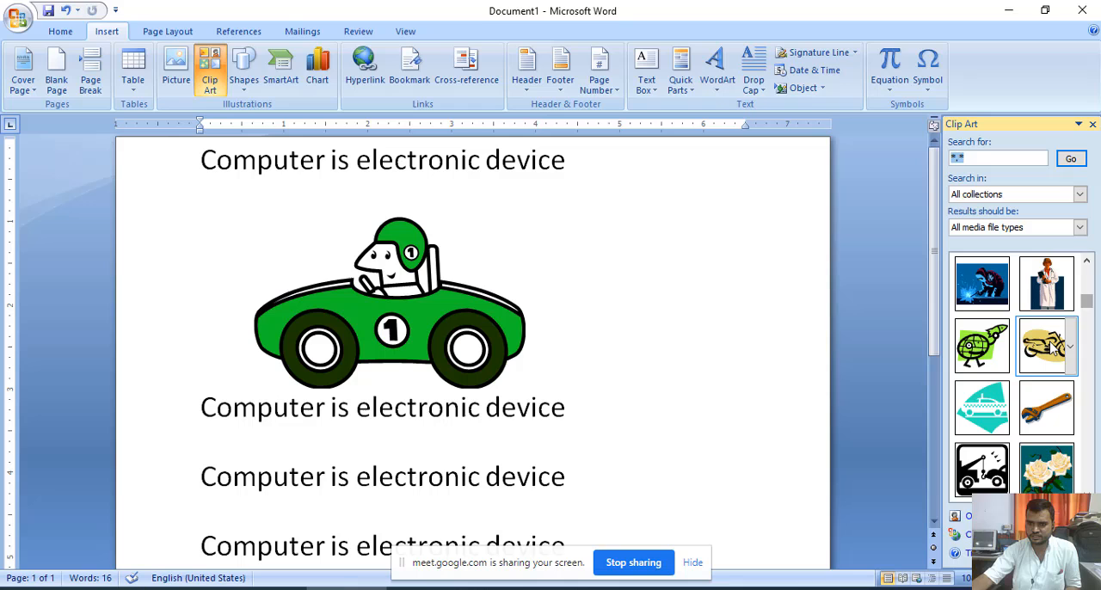
click(1087, 264)
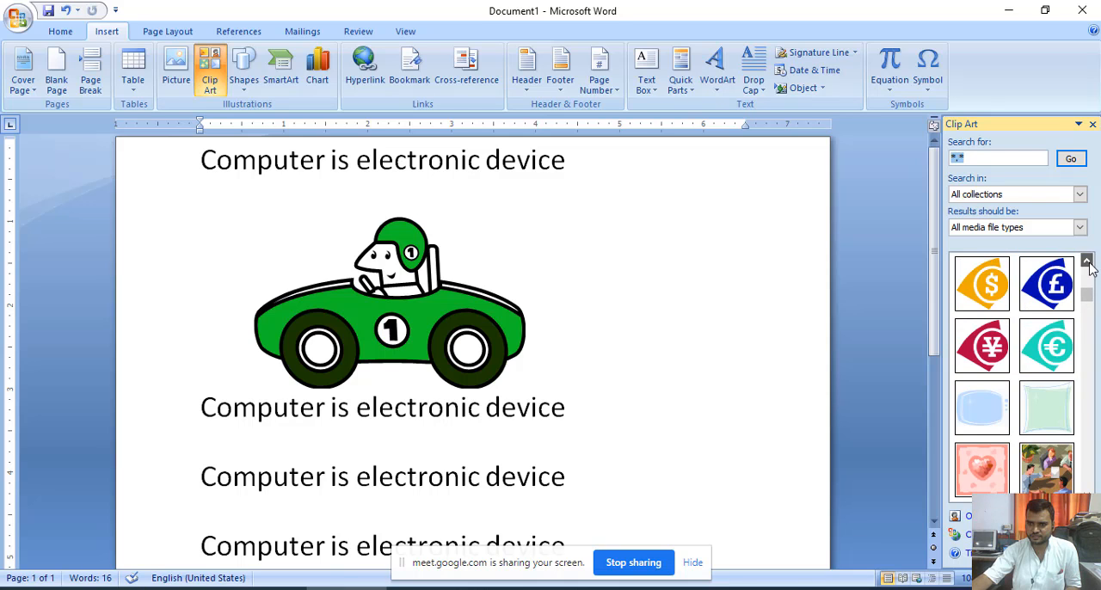
click(1087, 262)
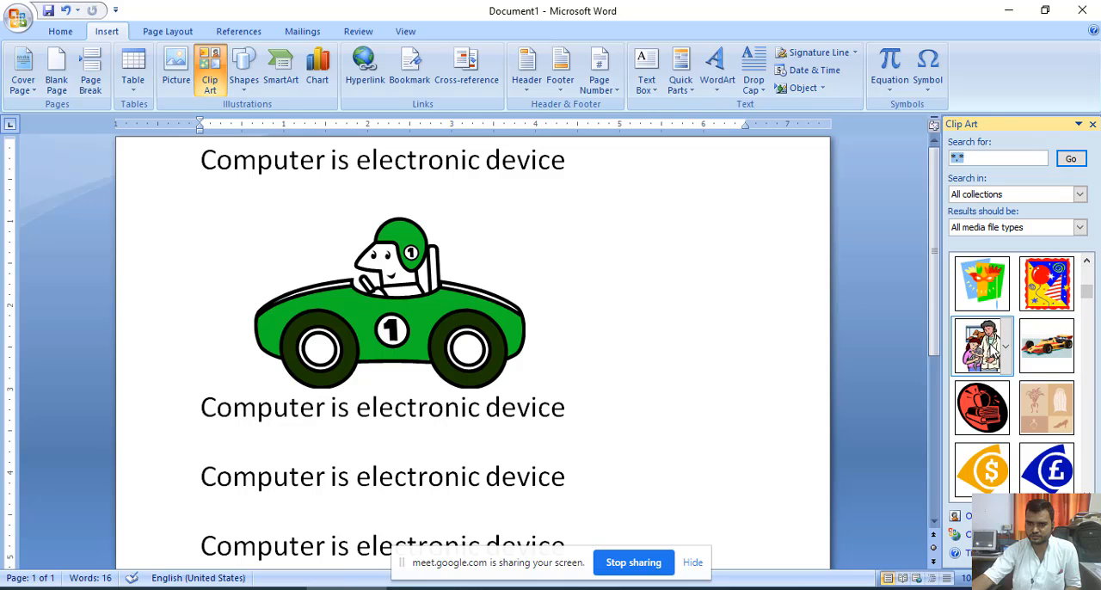
click(987, 342)
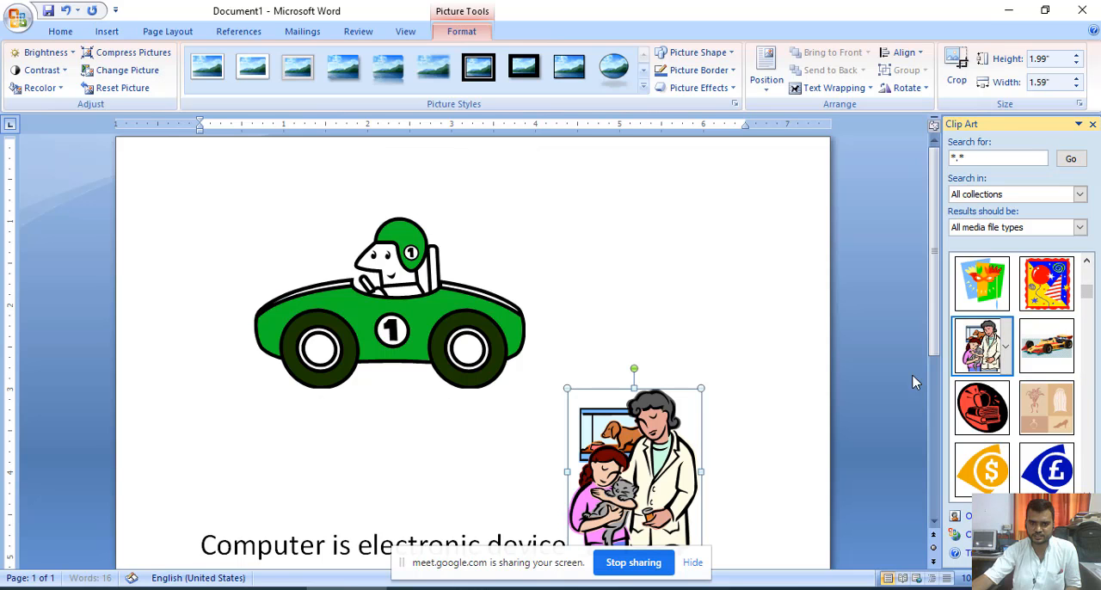
- Undo the vet clip art insertion and the earlier car picture changes until only the four sentences remain
right_click(615, 446)
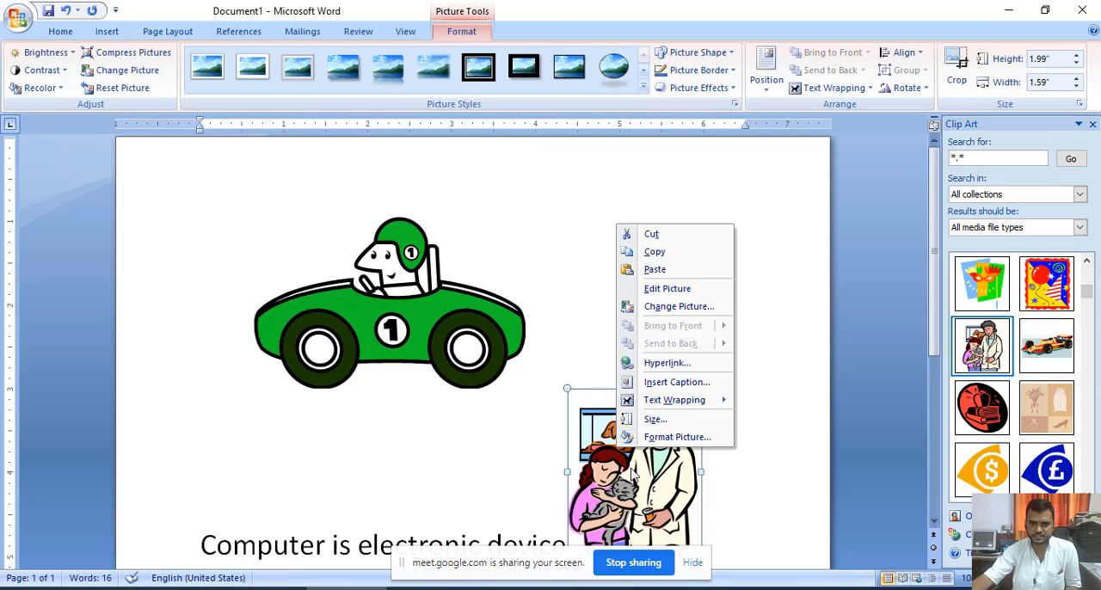
click(613, 366)
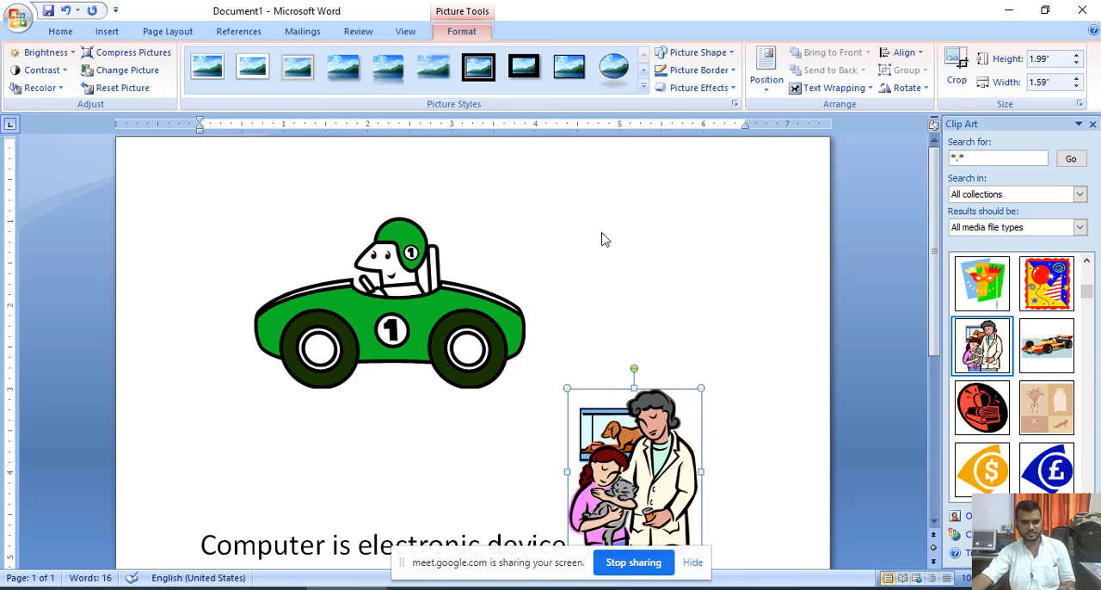
key(ctrl+z)
key(ctrl+z)
key(ctrl+z)
key(ctrl+z)
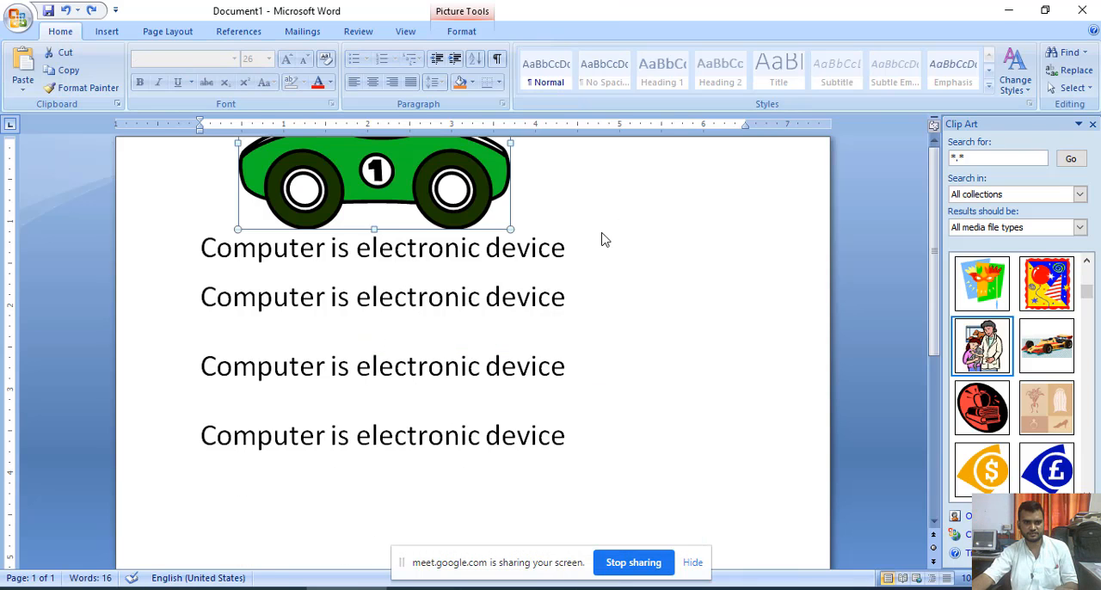
key(ctrl+z)
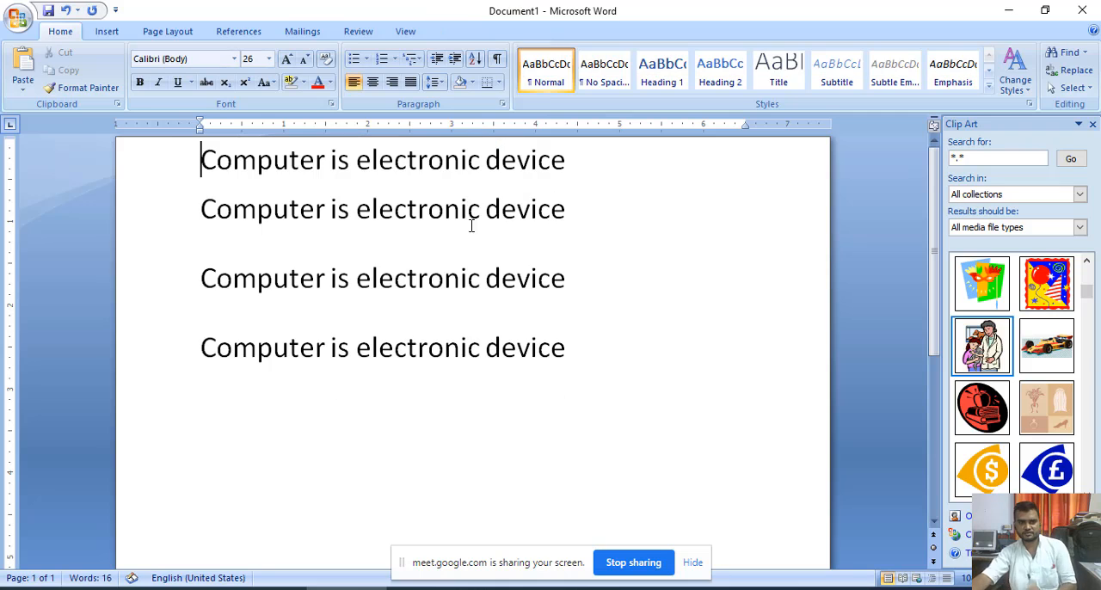
click(105, 33)
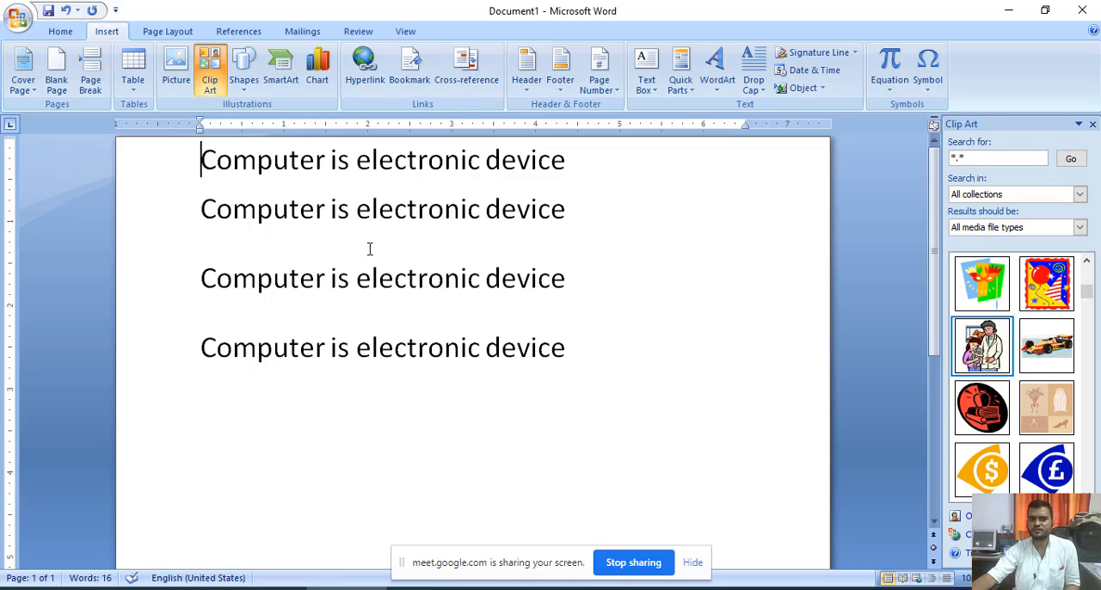
click(399, 244)
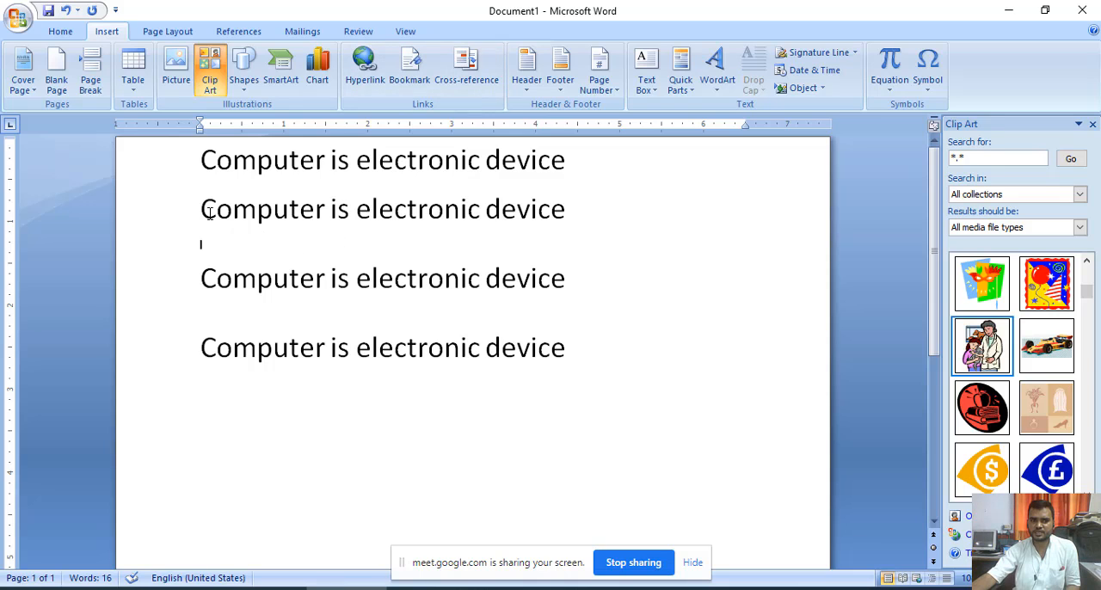
drag(203, 221, 332, 229)
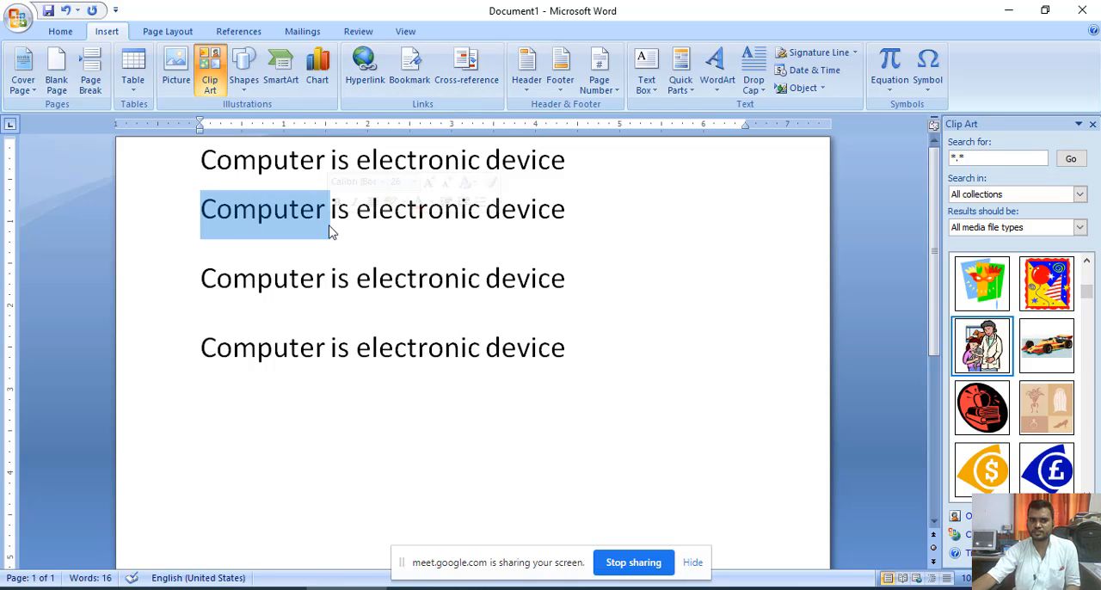
click(373, 251)
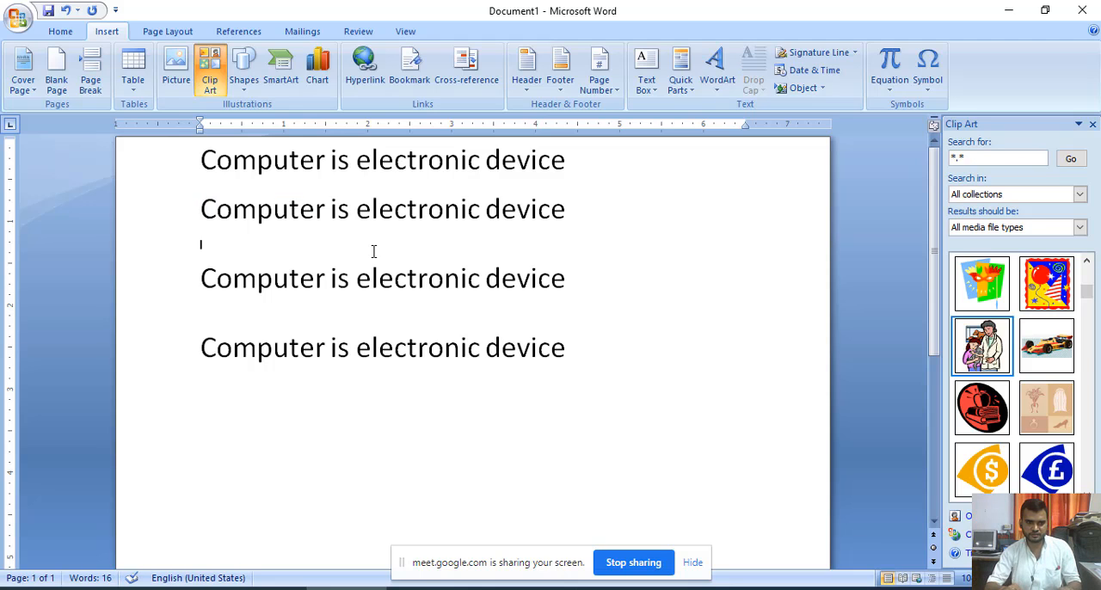
text(www.google.com)
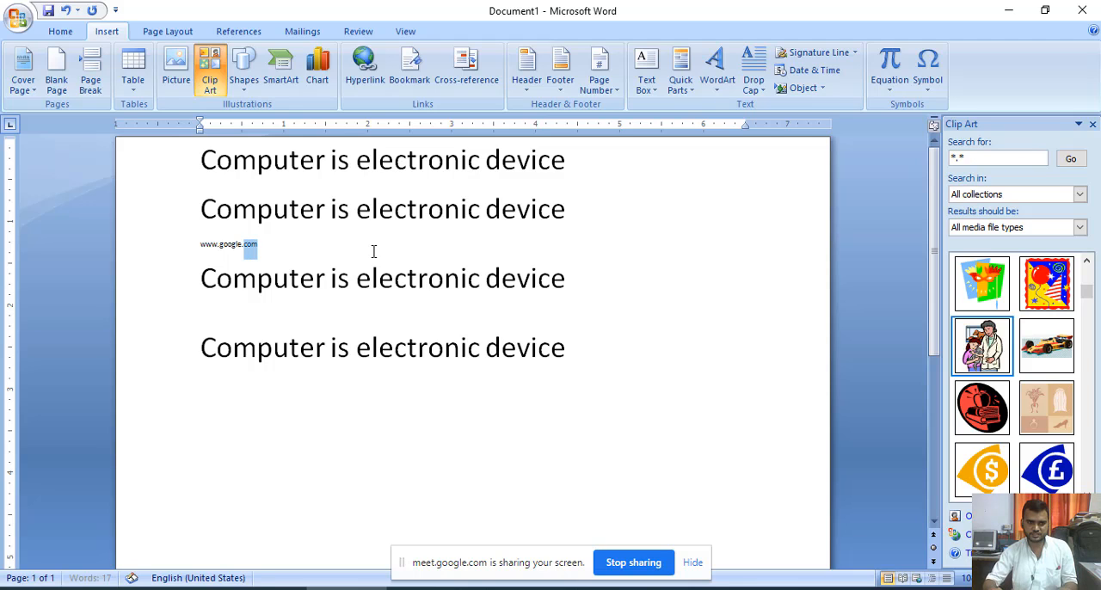
key(ctrl+shift+Left)
key(ctrl+shift+Left)
key(ctrl+shift+Left)
key(ctrl+shift+Left)
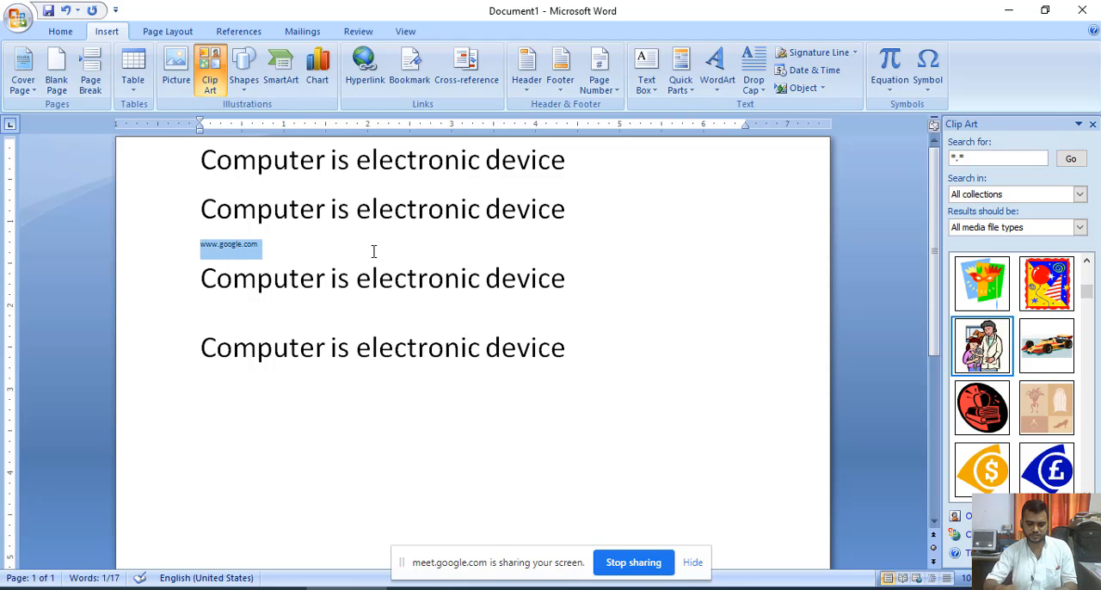
key(ctrl+shift+period)
key(ctrl+shift+period)
key(ctrl+shift+period)
key(ctrl+shift+period)
key(ctrl+shift+period)
key(ctrl+shift+period)
key(ctrl+shift+period)
key(ctrl+shift+period)
key(ctrl+shift+period)
key(ctrl+shift+period)
key(ctrl+shift+period)
key(ctrl+shift+period)
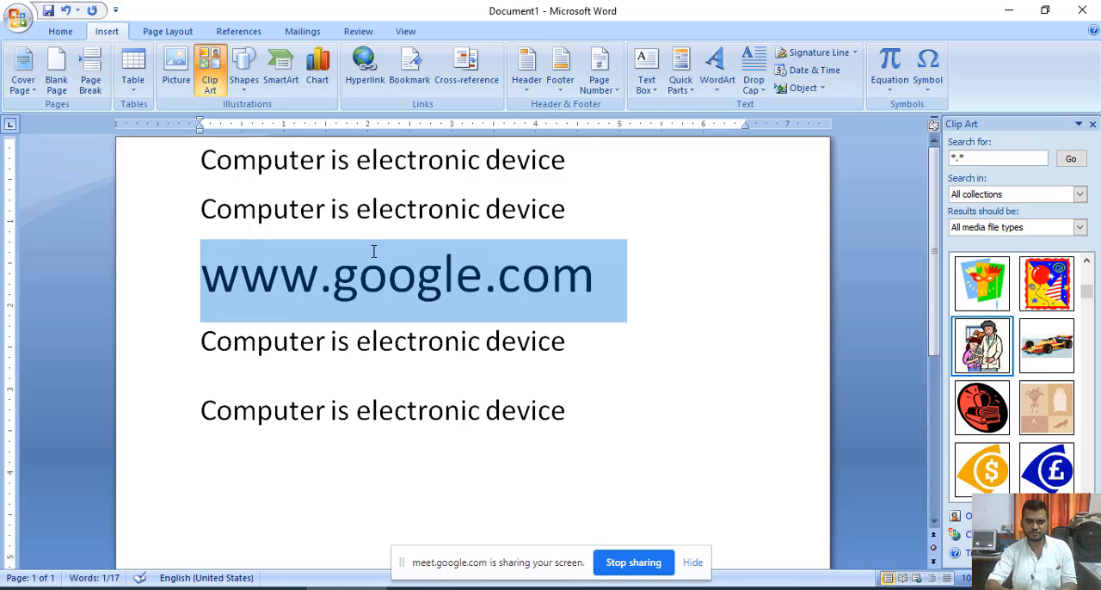
key(ctrl+shift+comma)
click(506, 265)
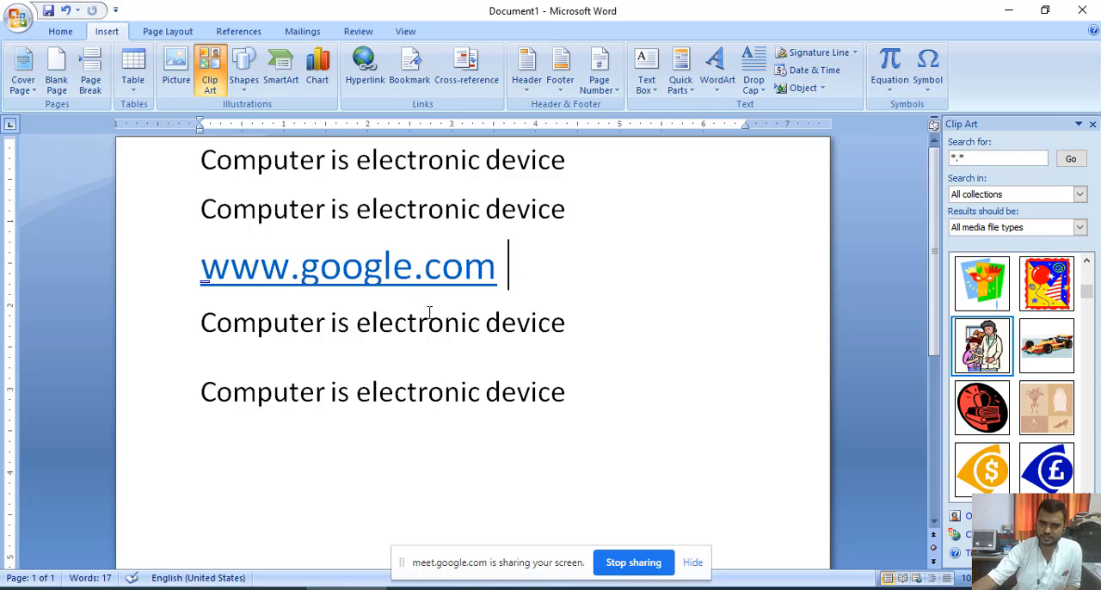
ctrl+click(327, 275)
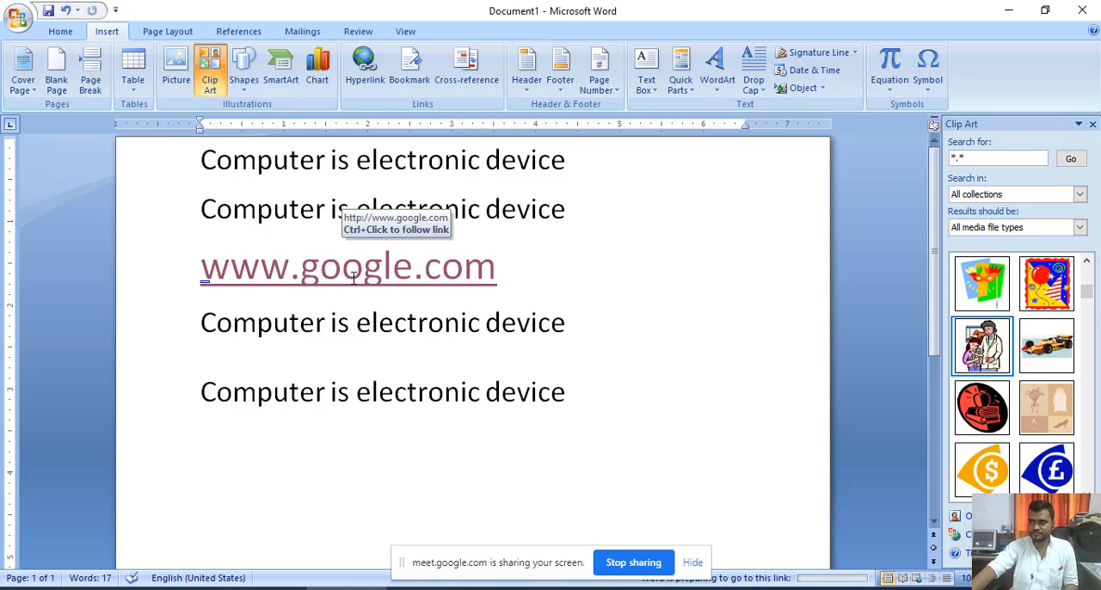
scroll(305, 354, down, 3)
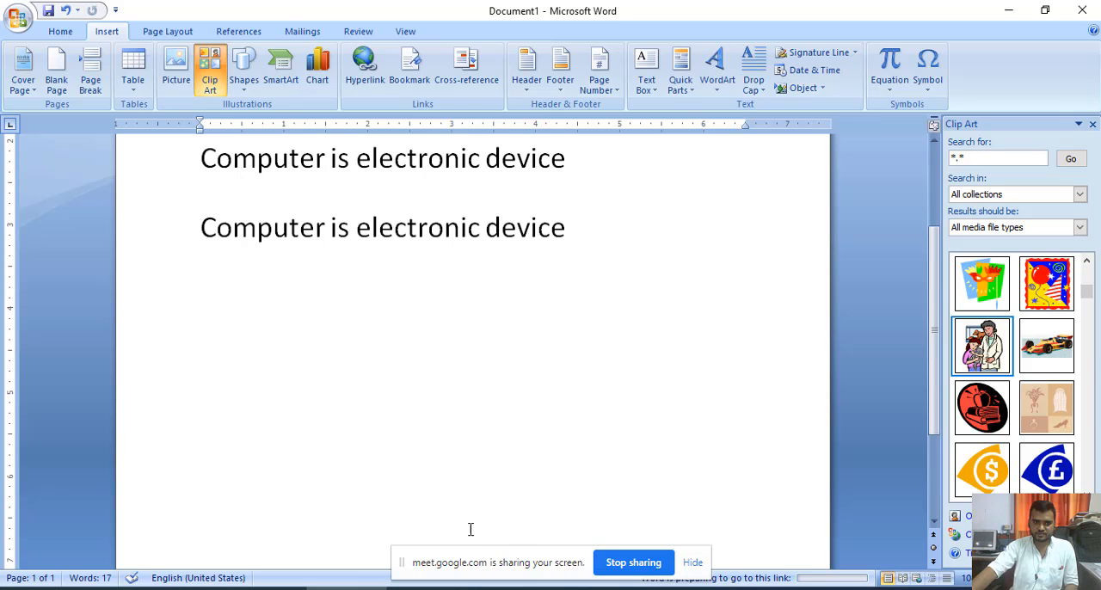
scroll(470, 529, up, 3)
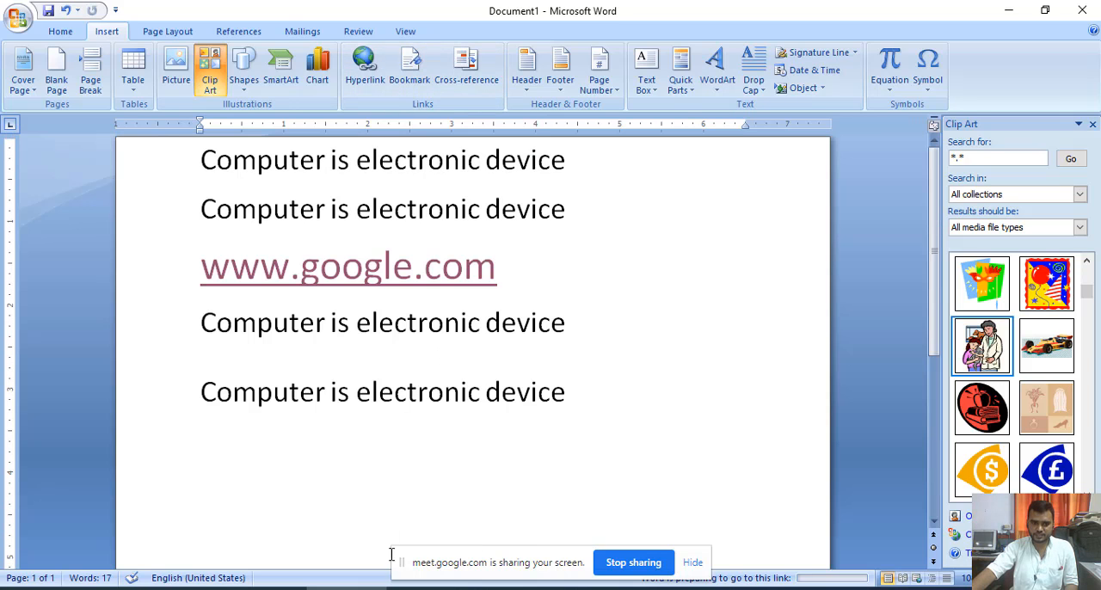
click(496, 588)
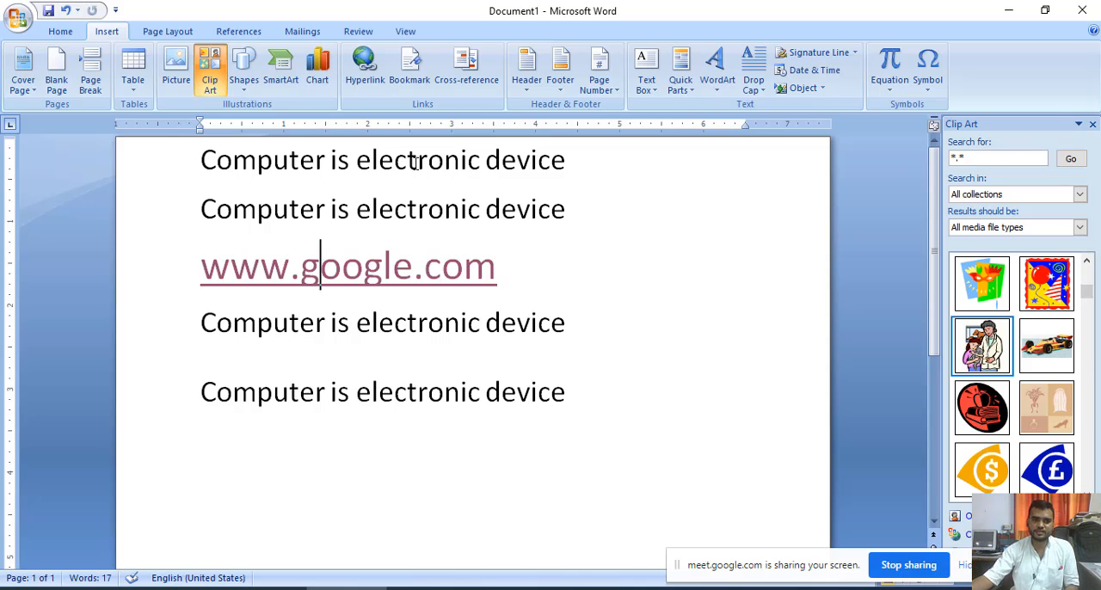
- View the Bookmark dialog without adding a bookmark, and close the Microsoft Edge window
click(410, 77)
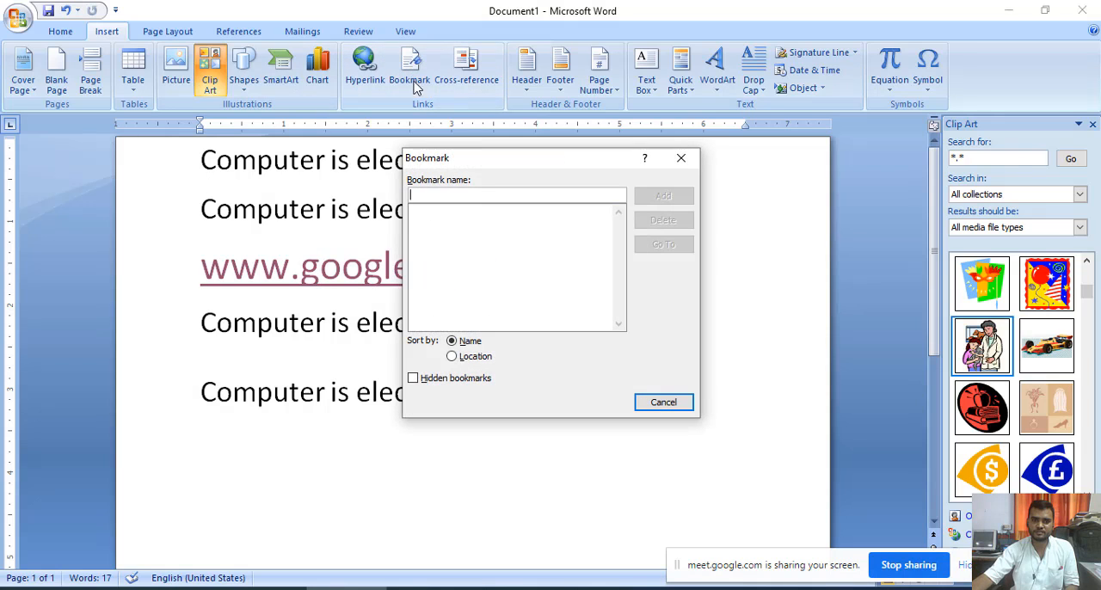
click(663, 402)
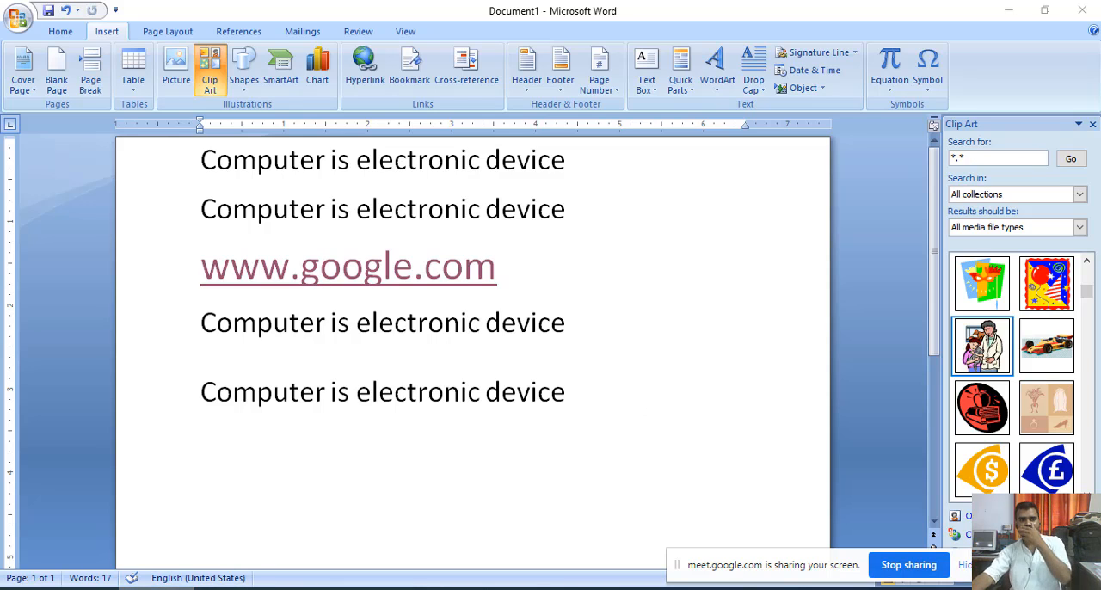
right_click(156, 588)
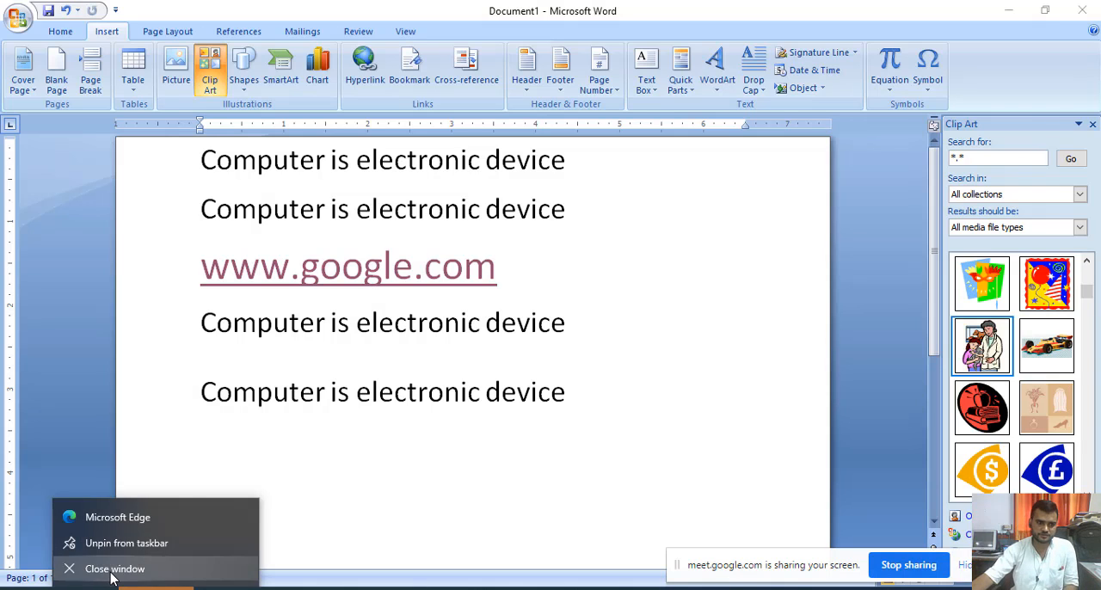
click(386, 168)
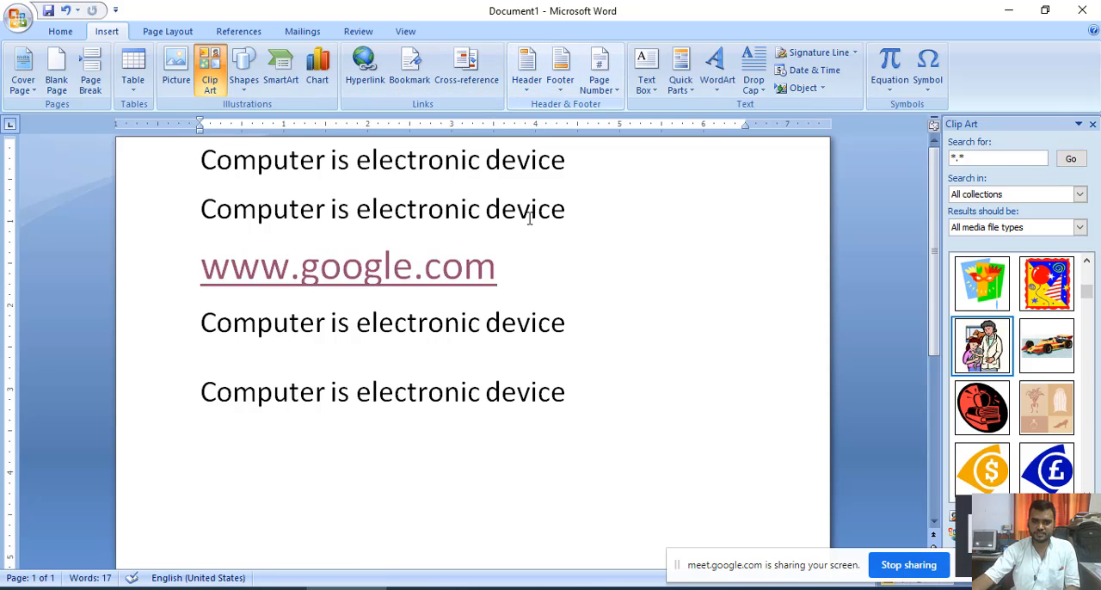
- Insert a Blank header with the text "COMPUTER Class 9th" and return to the document body
click(540, 314)
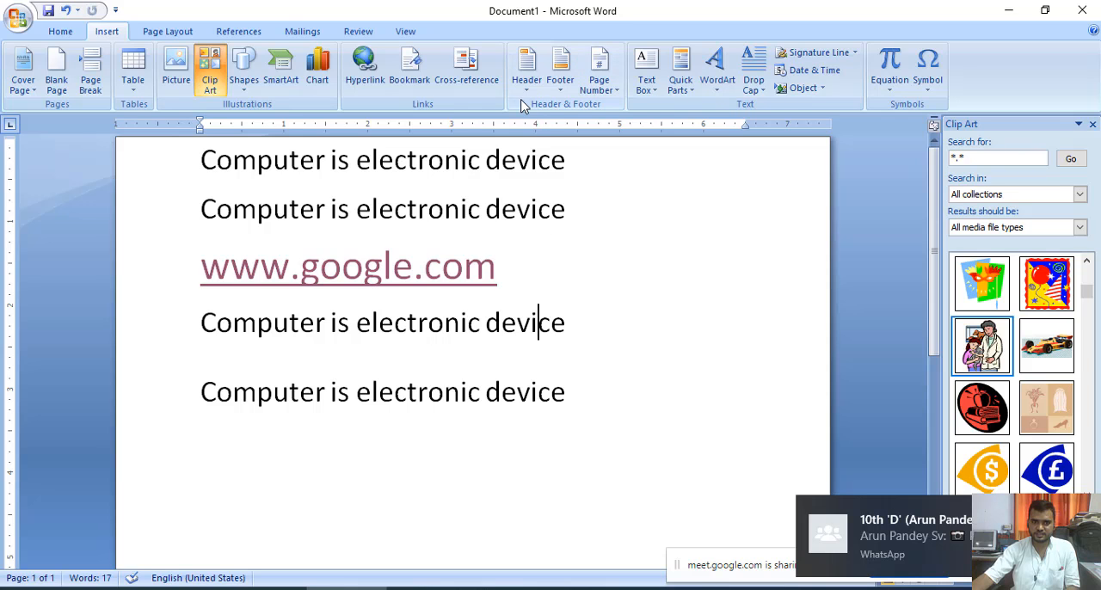
scroll(482, 376, down, 3)
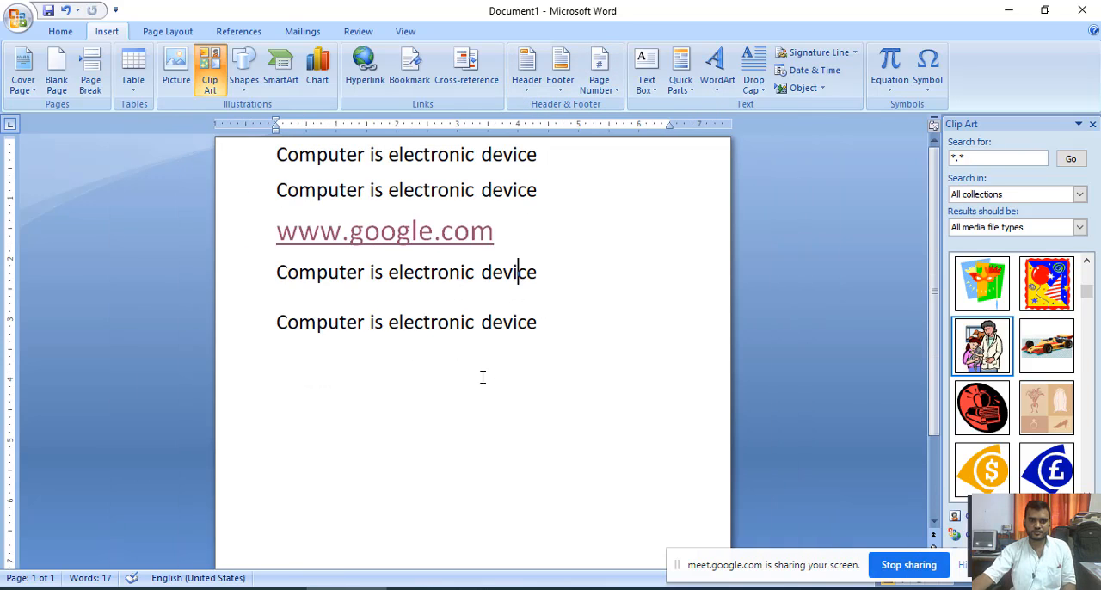
scroll(483, 377, up, 1)
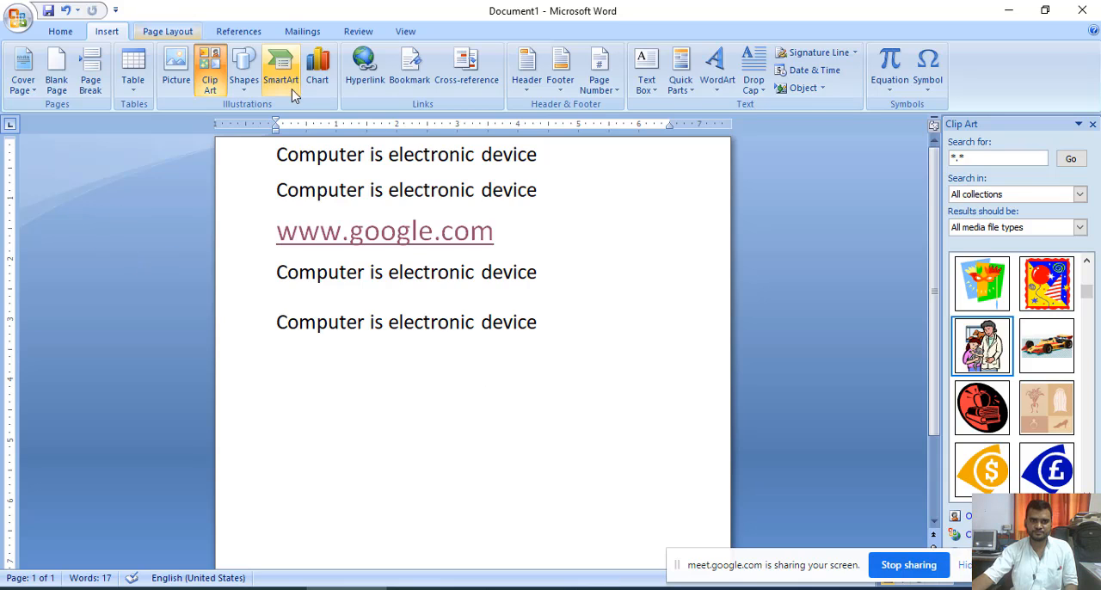
click(528, 87)
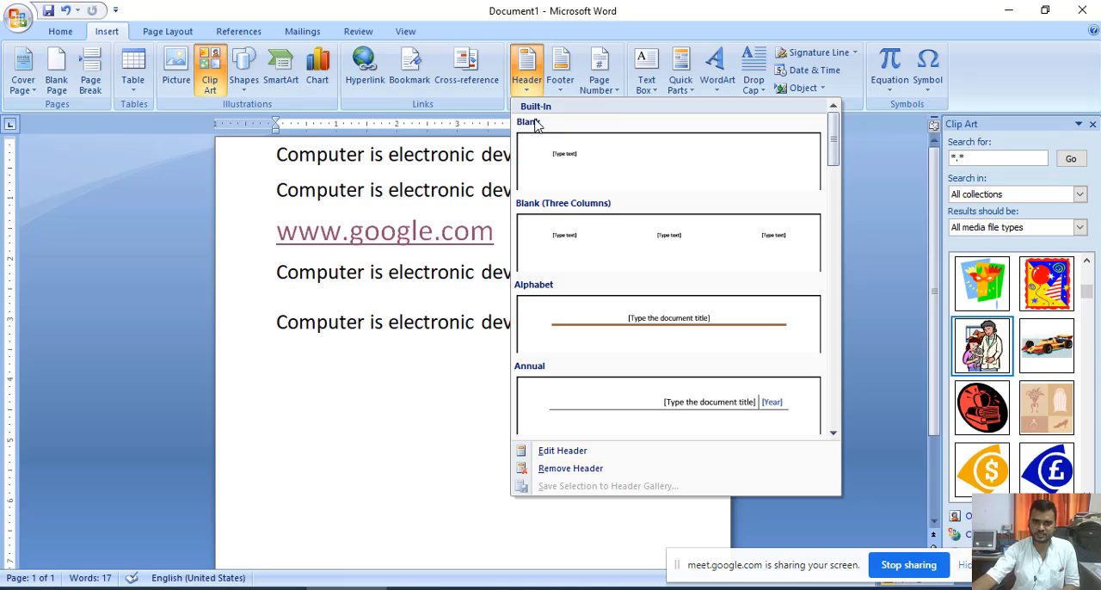
click(567, 157)
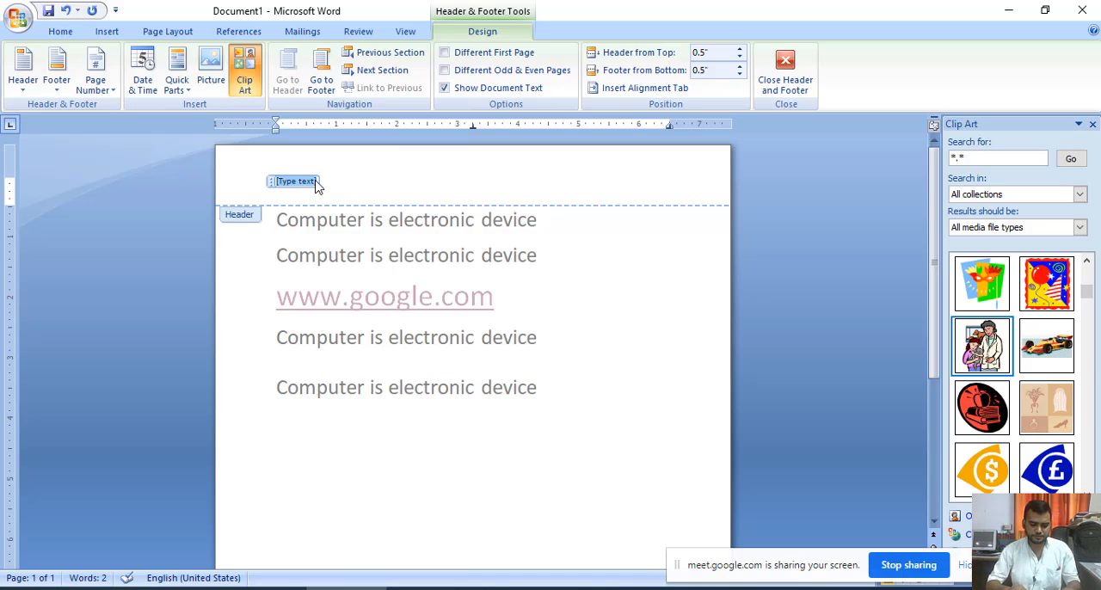
text(COMPUT)
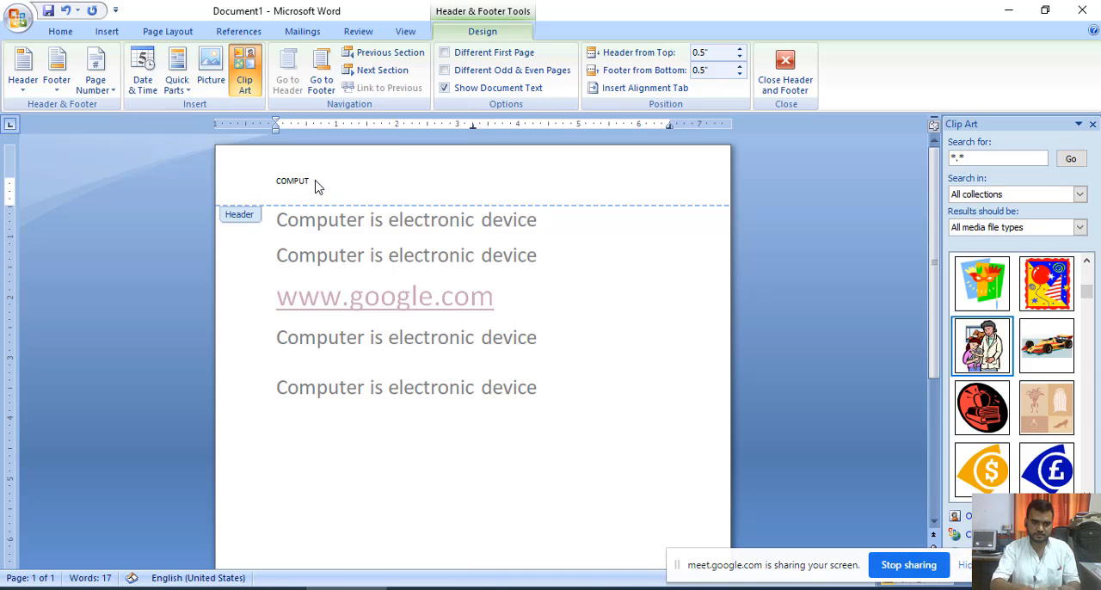
text(ER cLASS)
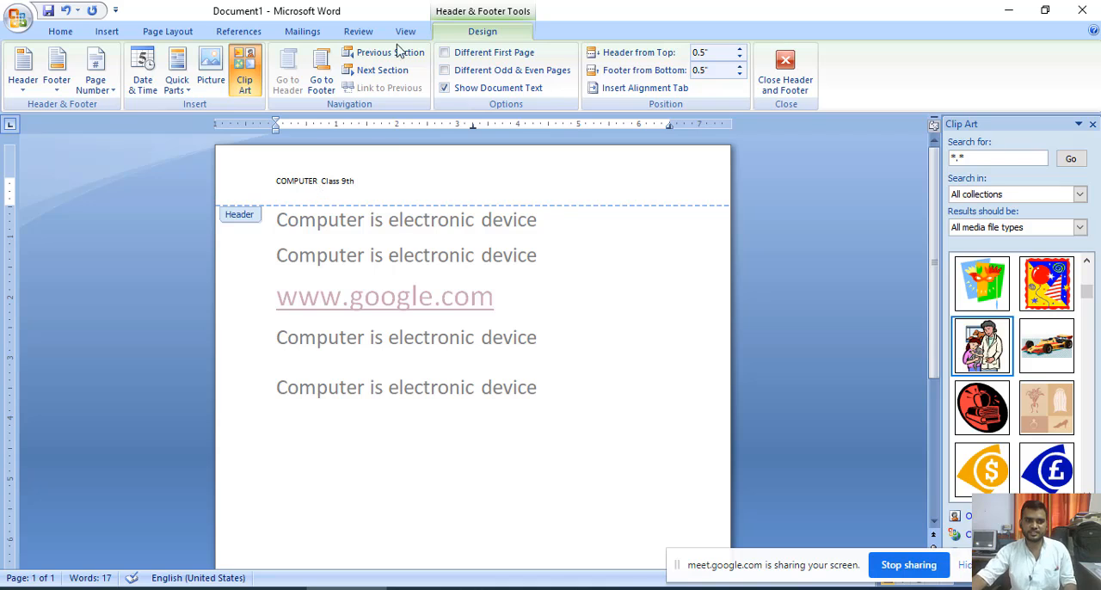
double_click(517, 337)
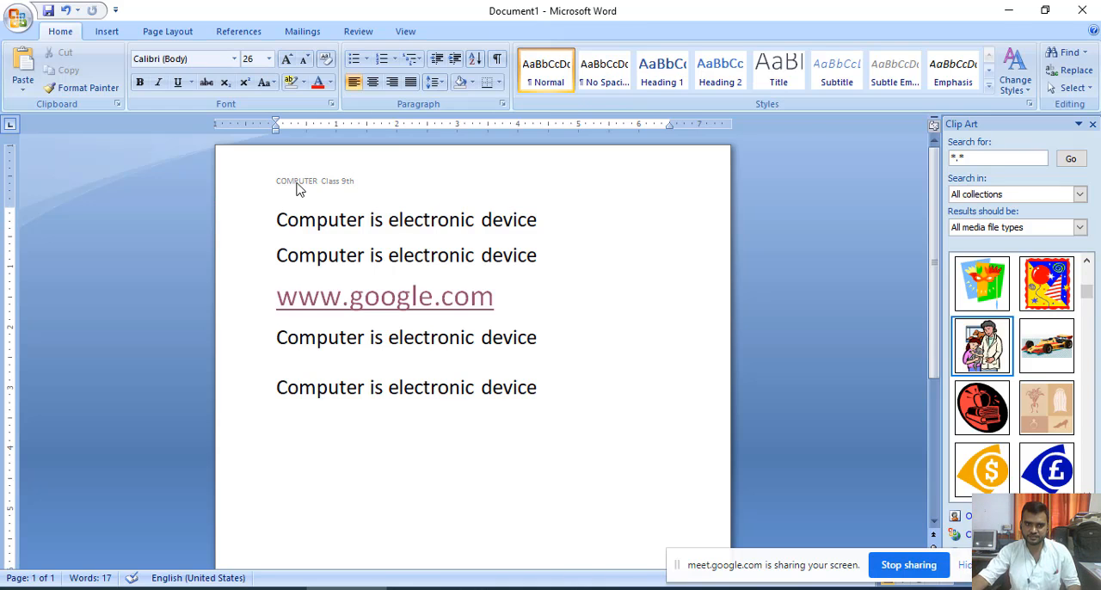
- Check the page for its header and view the built-in footer designs without inserting one
scroll(401, 354, down, 2)
scroll(401, 354, down, 3)
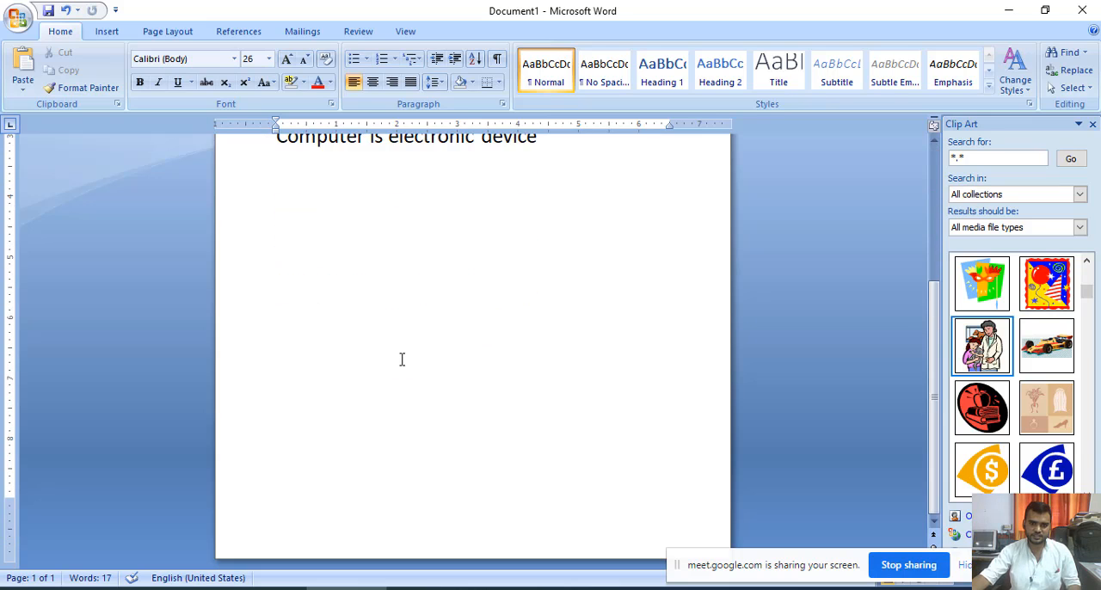
scroll(401, 358, up, 5)
click(121, 31)
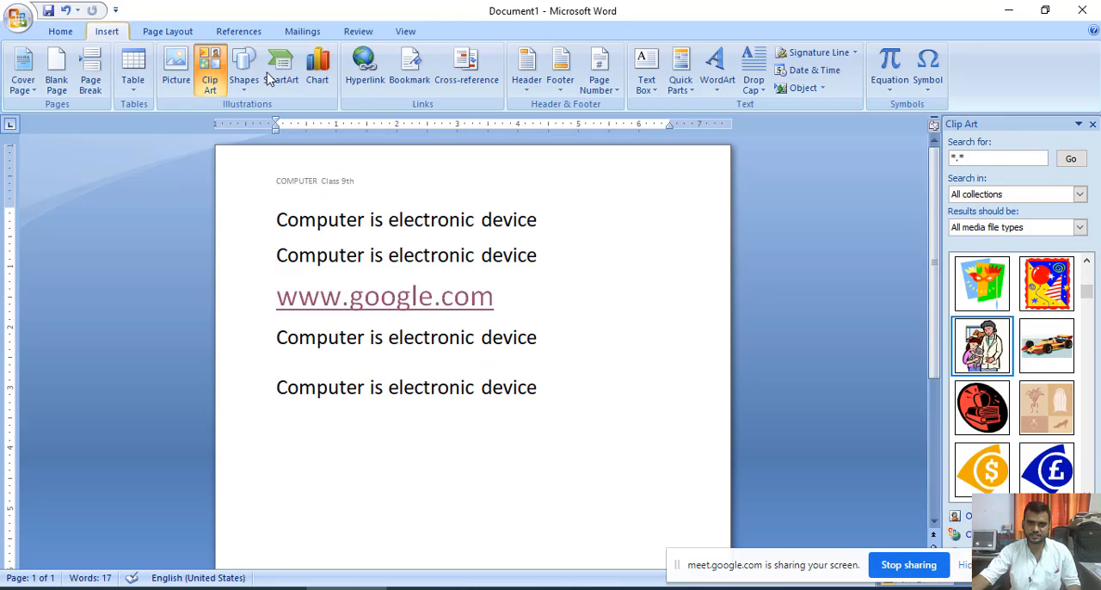
click(561, 90)
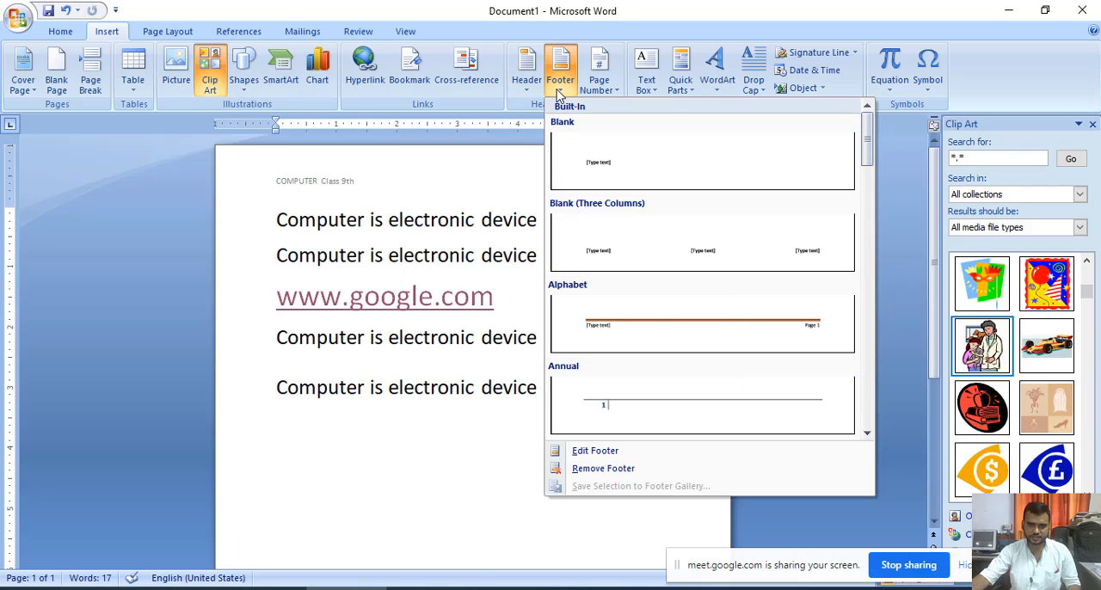
click(464, 171)
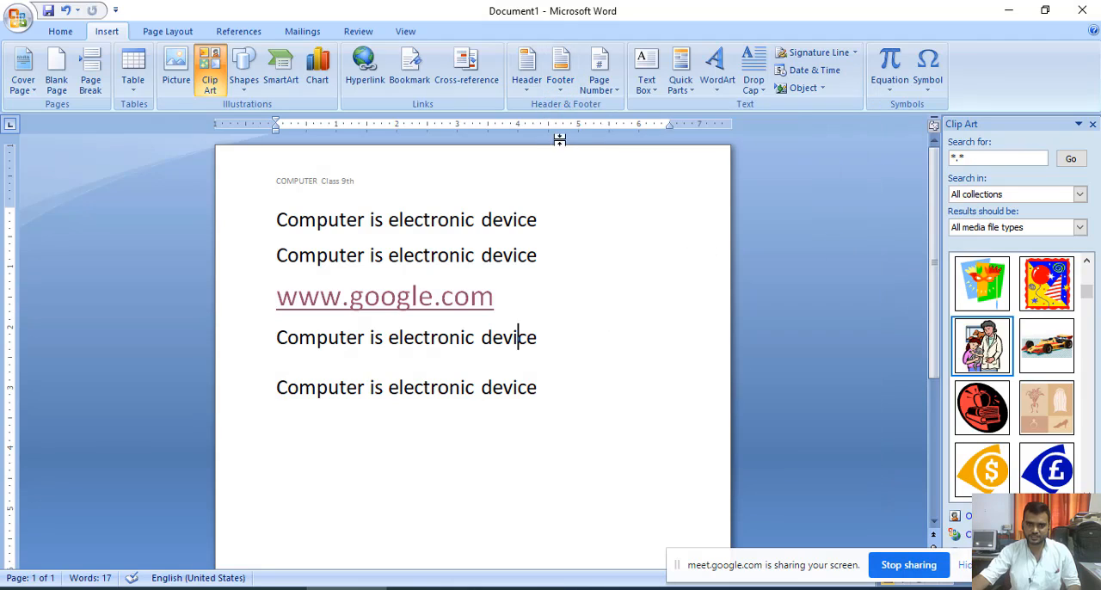
- Compare the page number positions and insert a Plain Number 2 page number at the top of the page
click(616, 93)
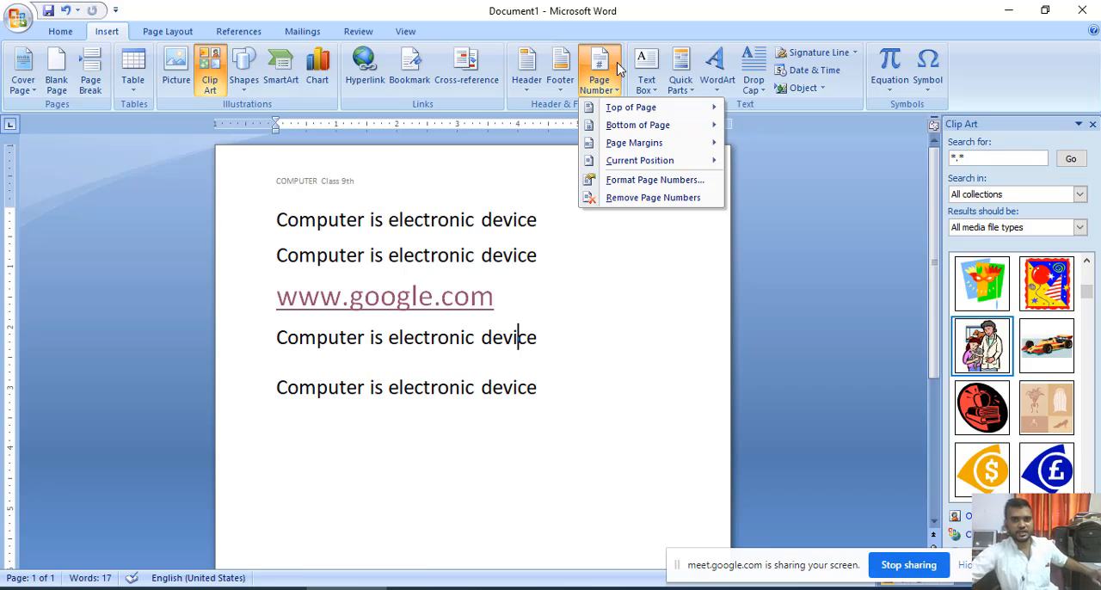
mouse_move(608, 112)
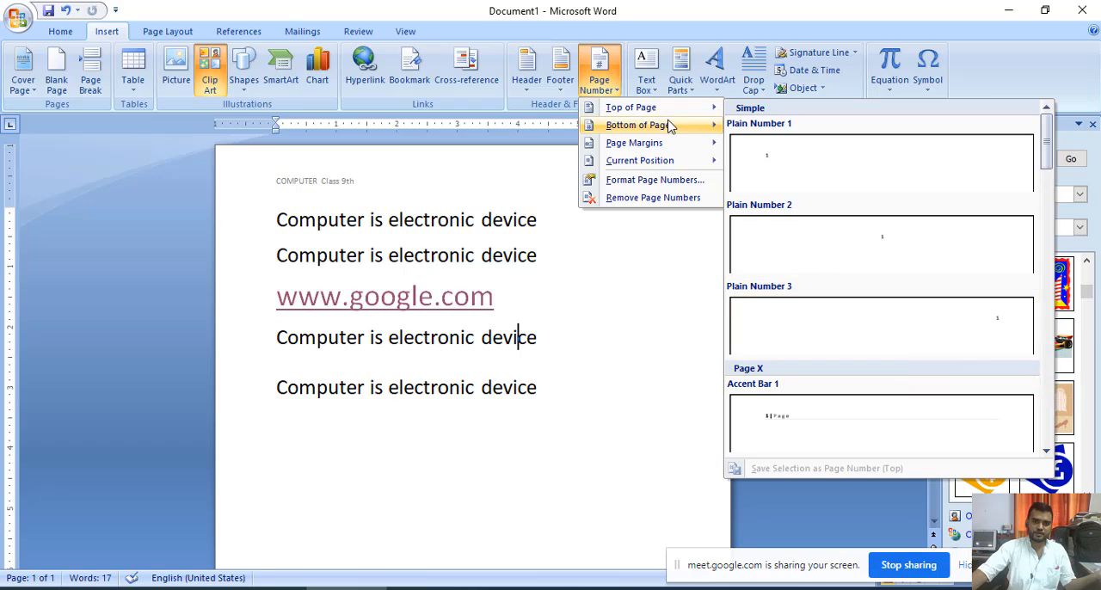
mouse_move(669, 127)
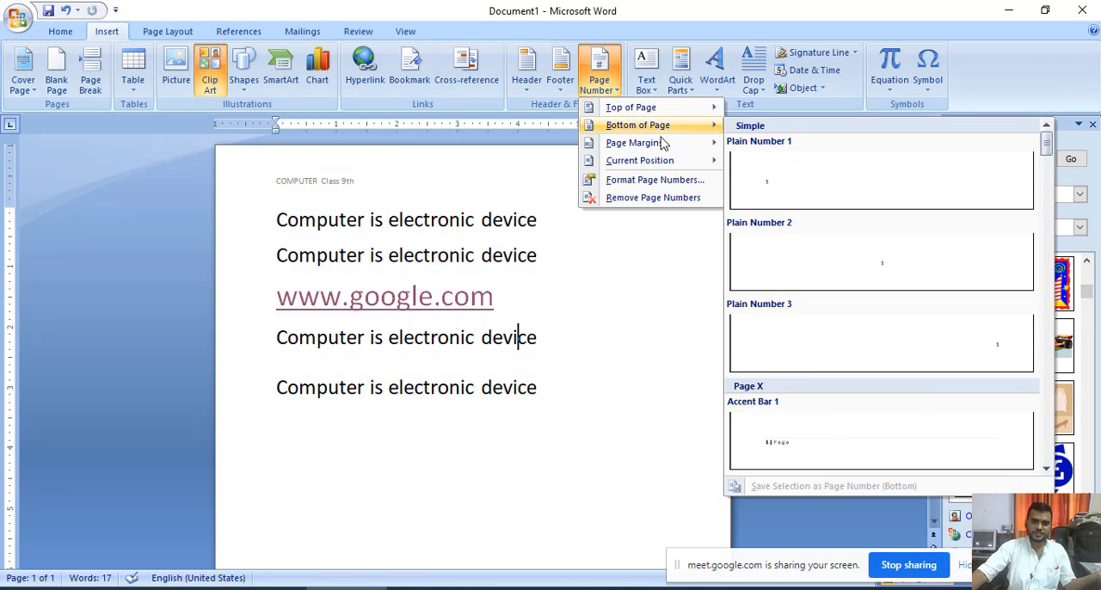
mouse_move(654, 143)
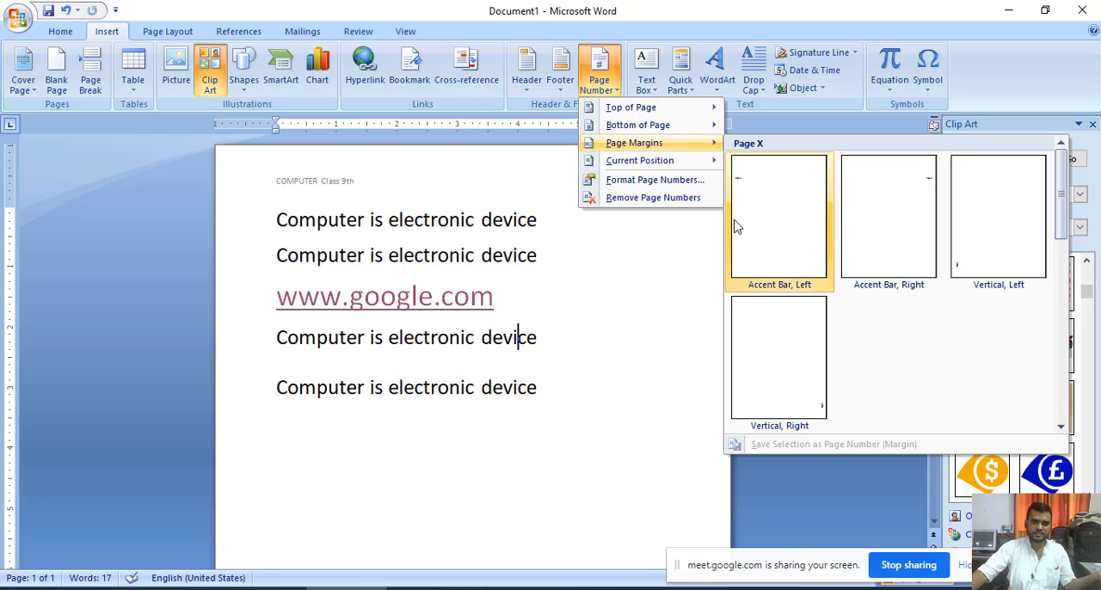
mouse_move(688, 166)
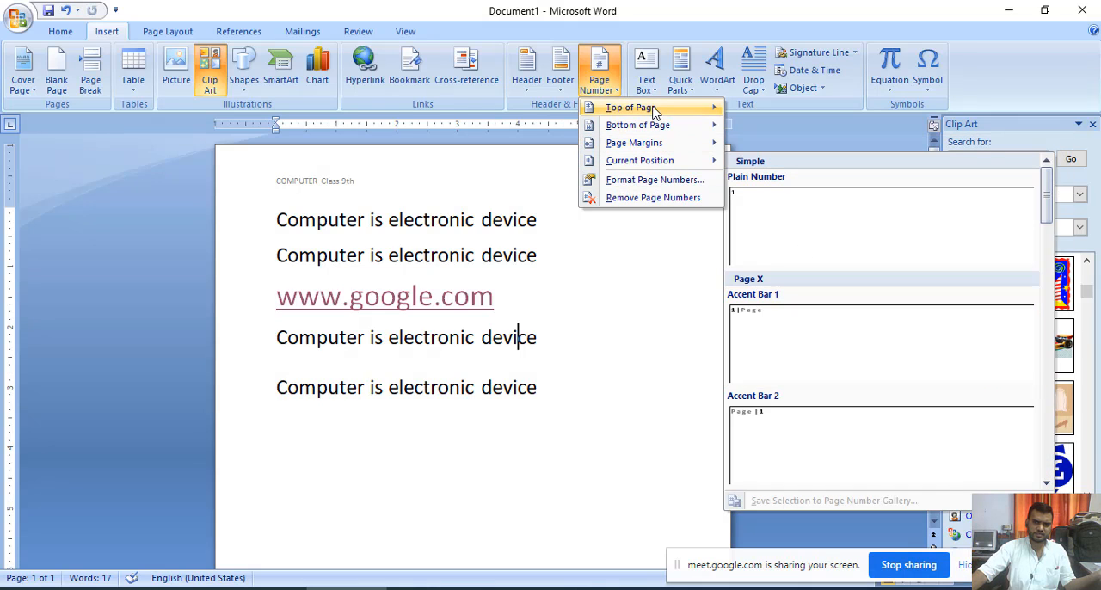
mouse_move(687, 110)
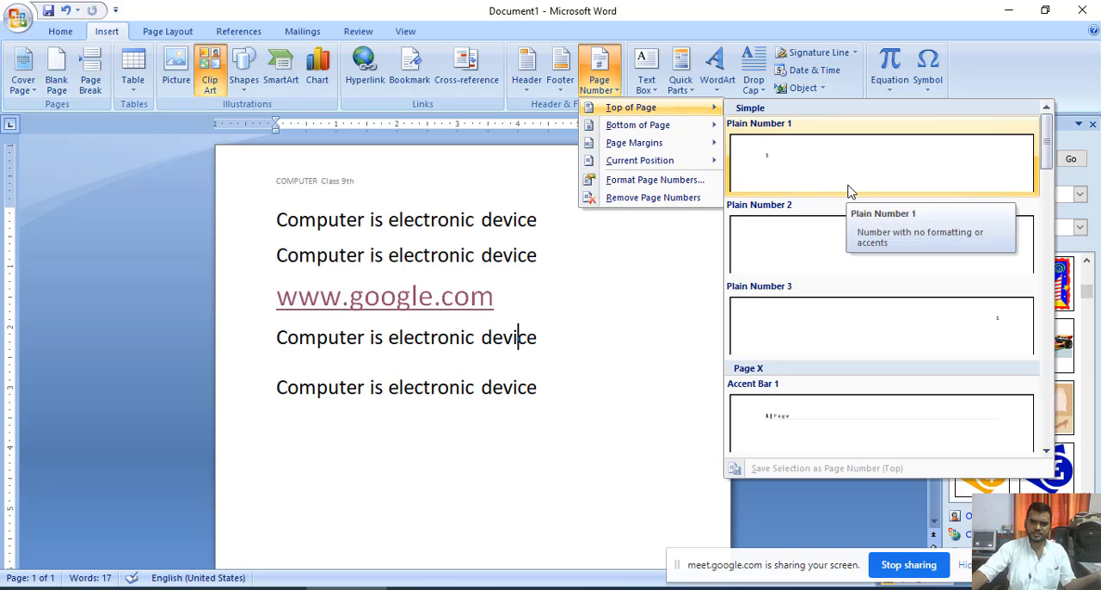
click(886, 254)
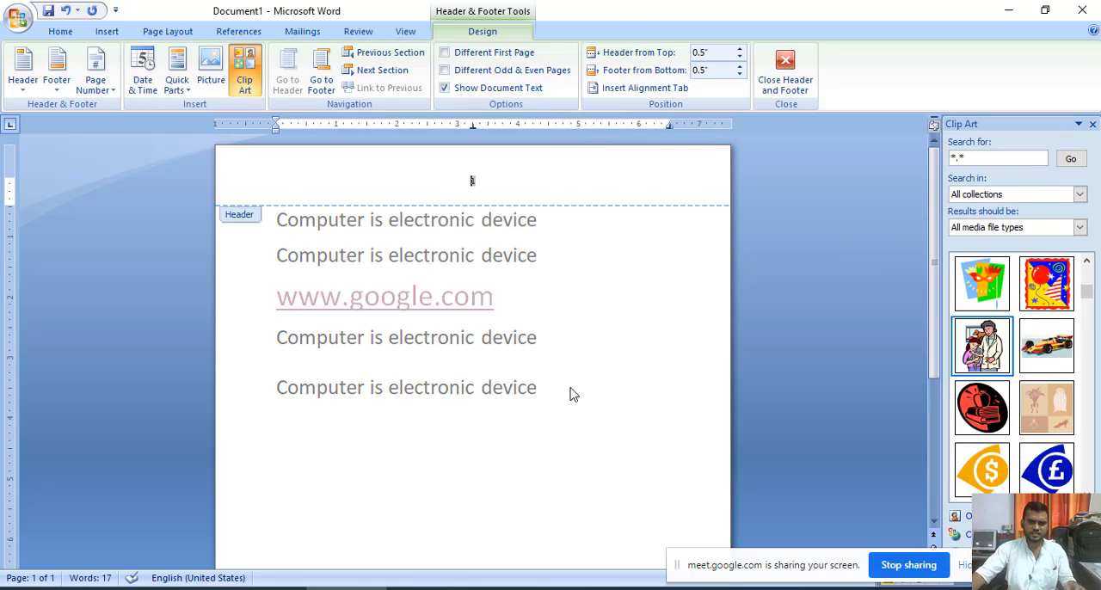
- Leave the header, copy all the body text and paste it repeatedly until the document runs onto a second page
double_click(536, 388)
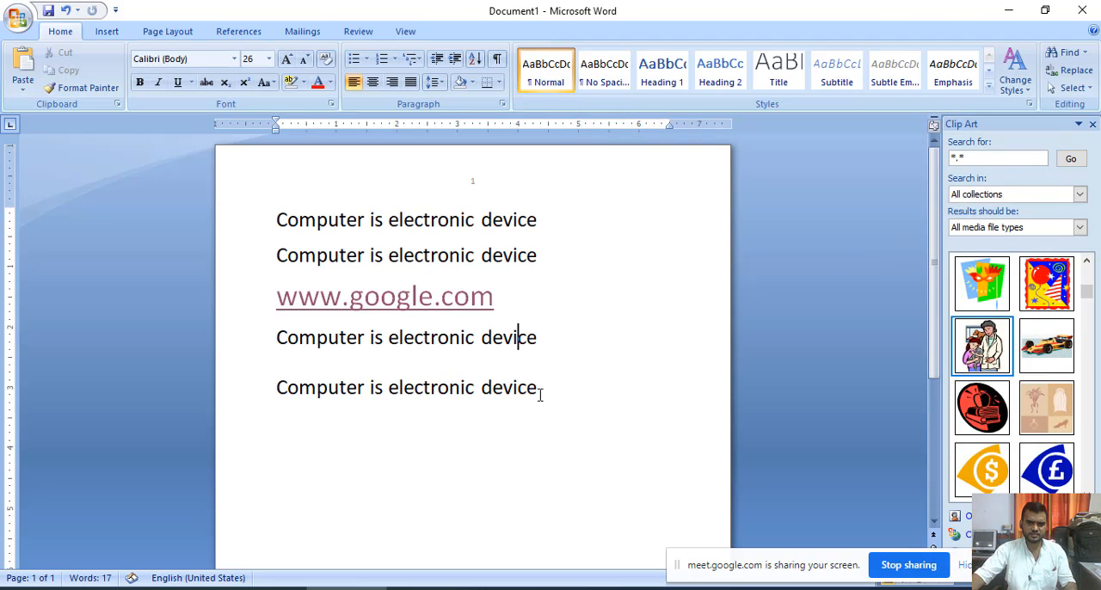
drag(536, 387, 310, 227)
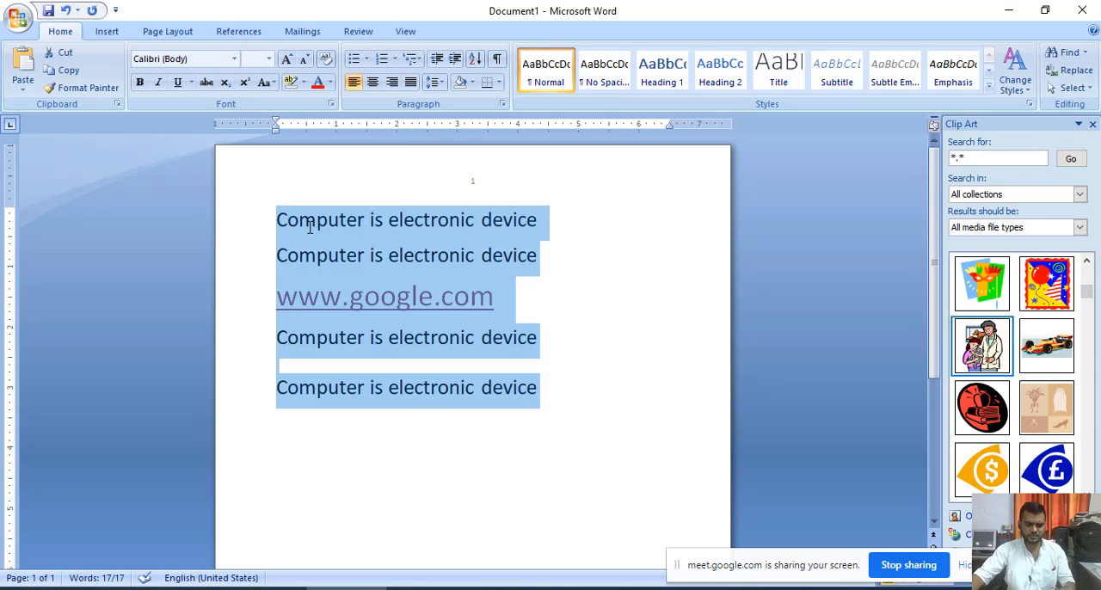
key(ctrl+c)
key(ctrl+v)
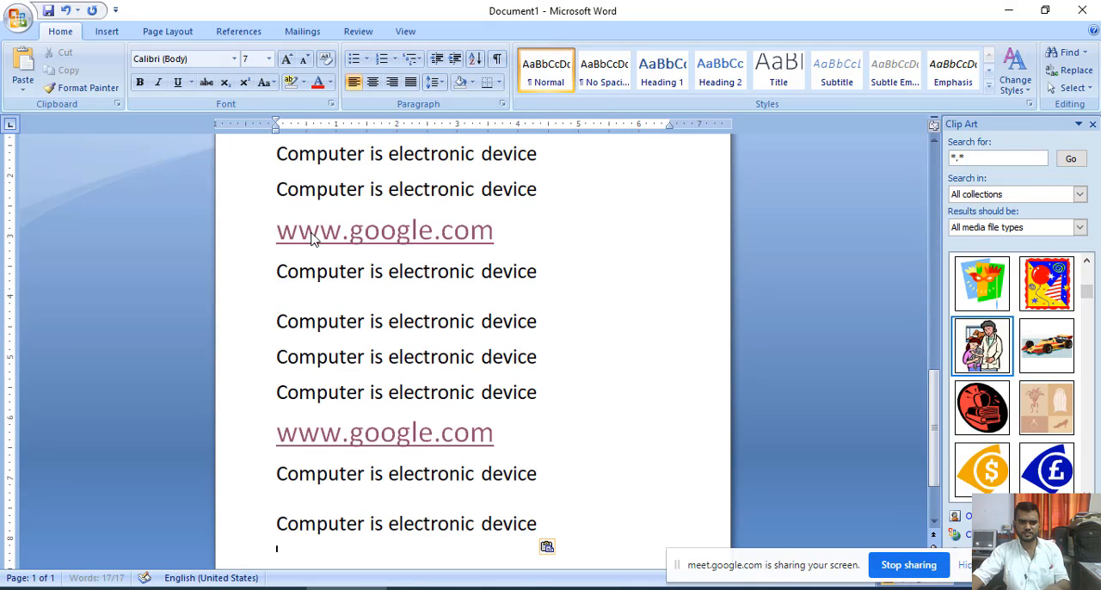
scroll(625, 334, down, 1)
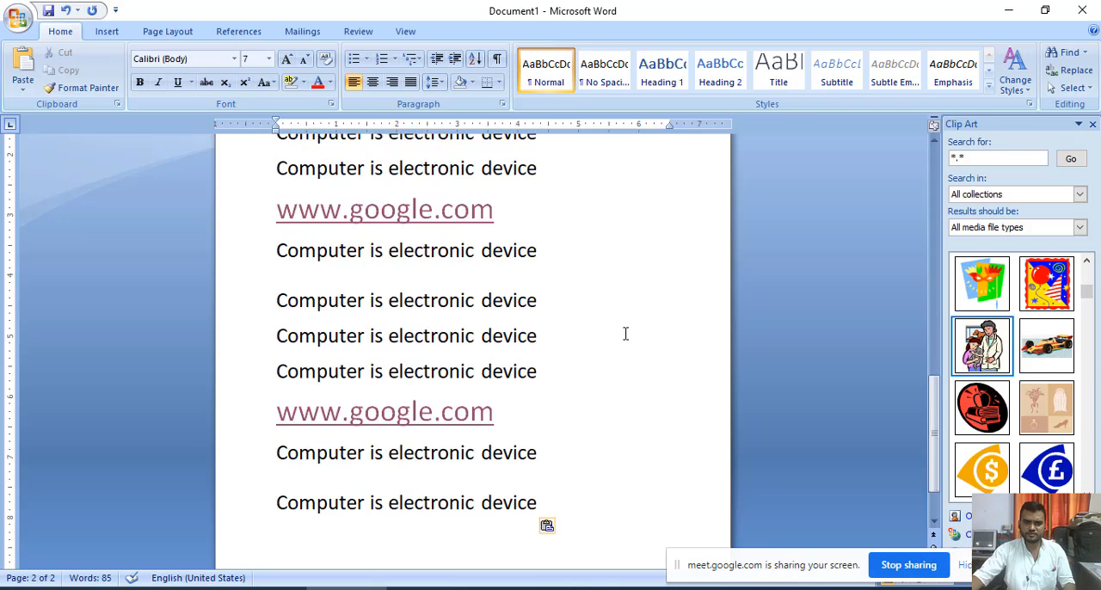
scroll(625, 334, down, 2)
scroll(518, 344, up, 5)
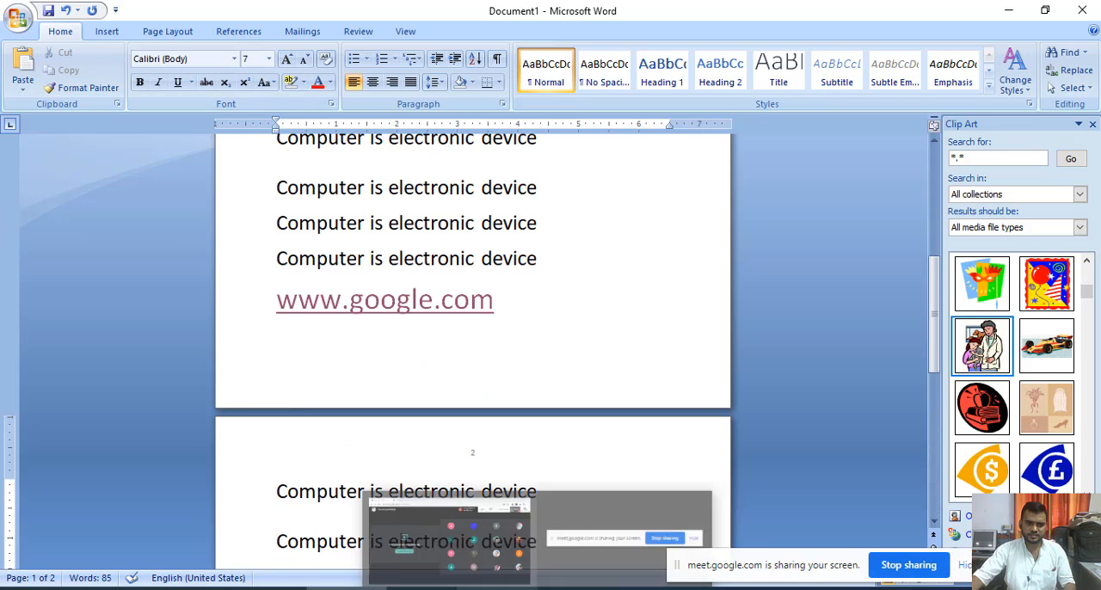
scroll(415, 496, up, 3)
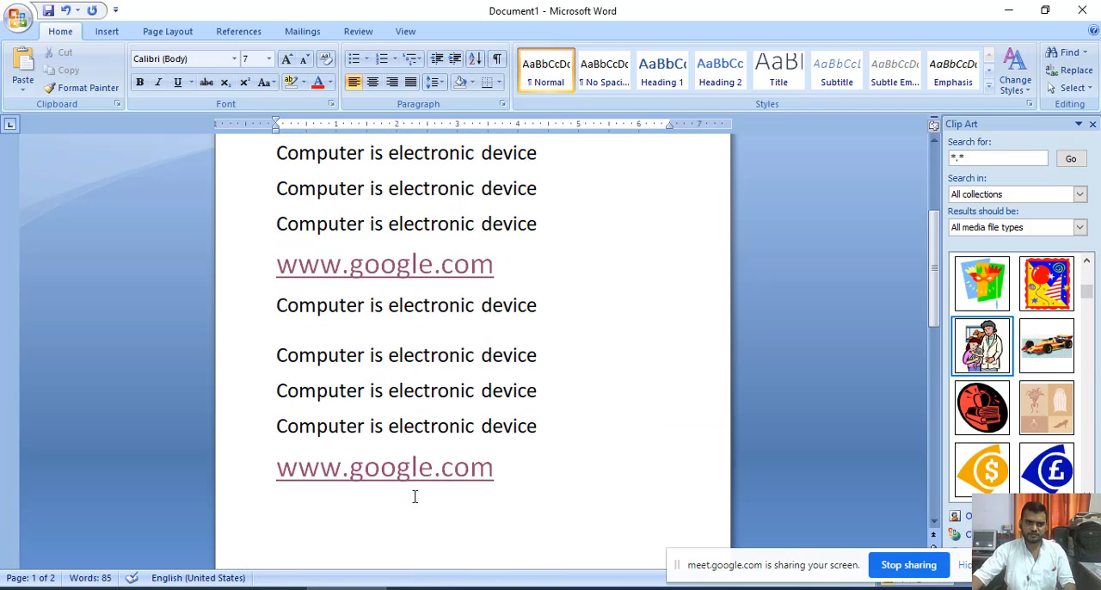
- Insert WordArt reading "COMPUTER 9th" in the dark green 3-D style at the end of the document
click(120, 31)
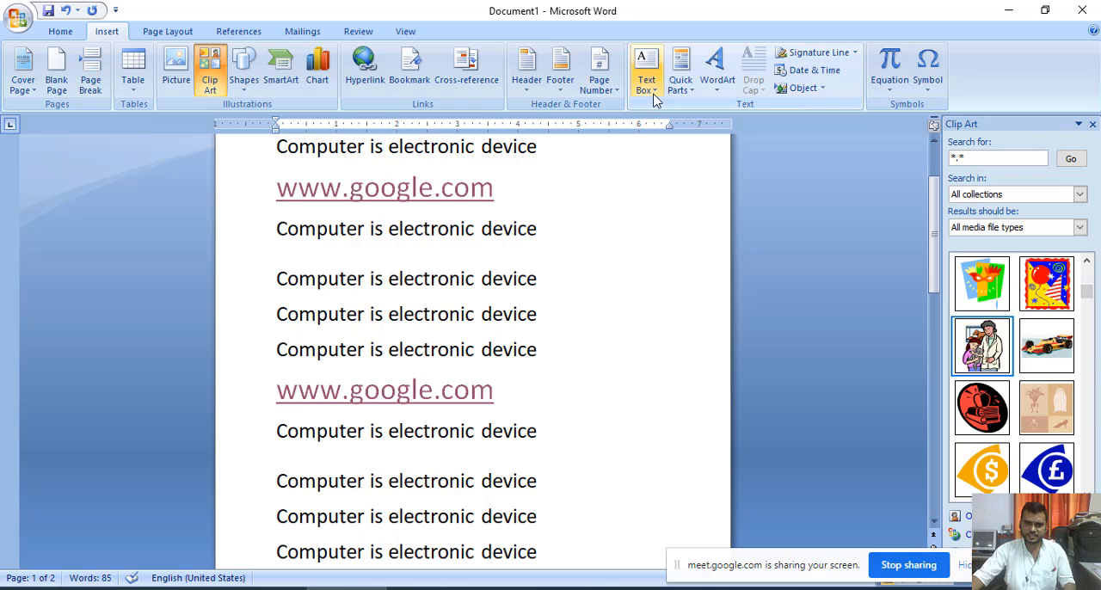
click(717, 86)
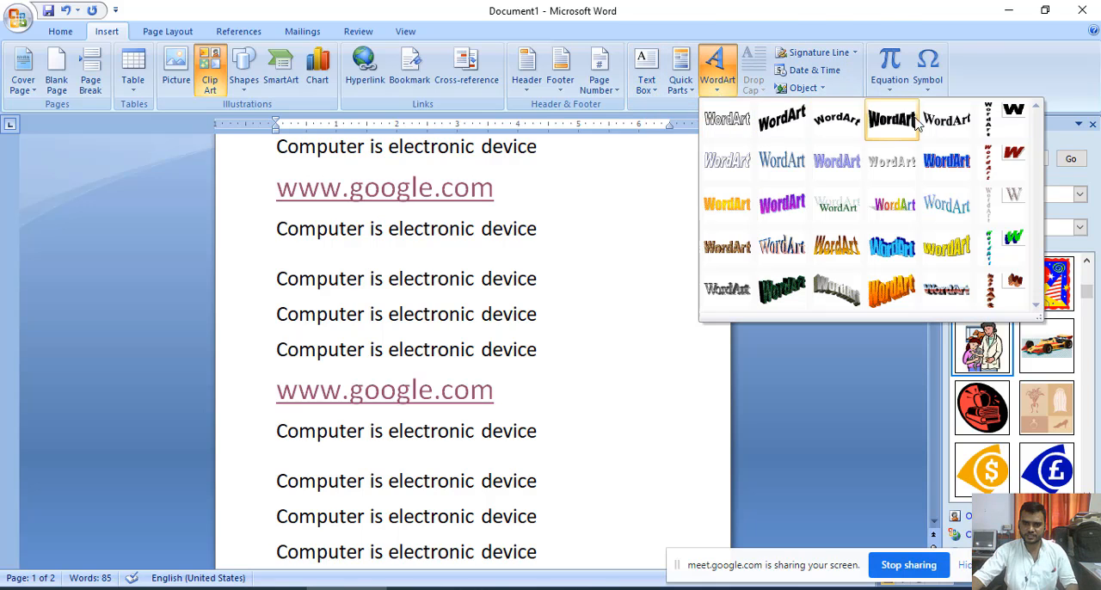
click(778, 292)
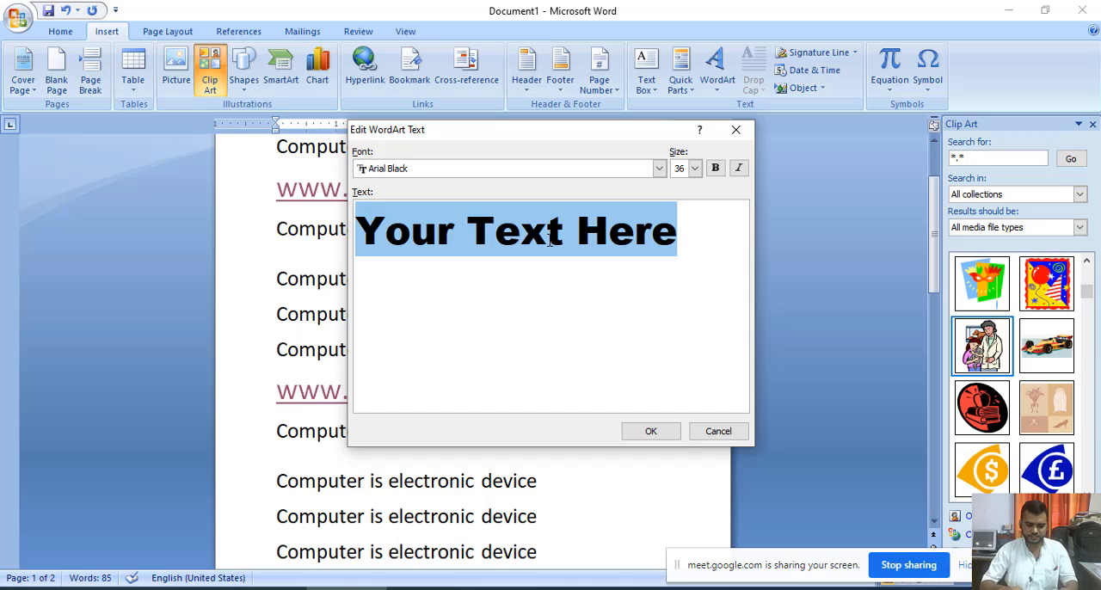
text(COMPUTER)
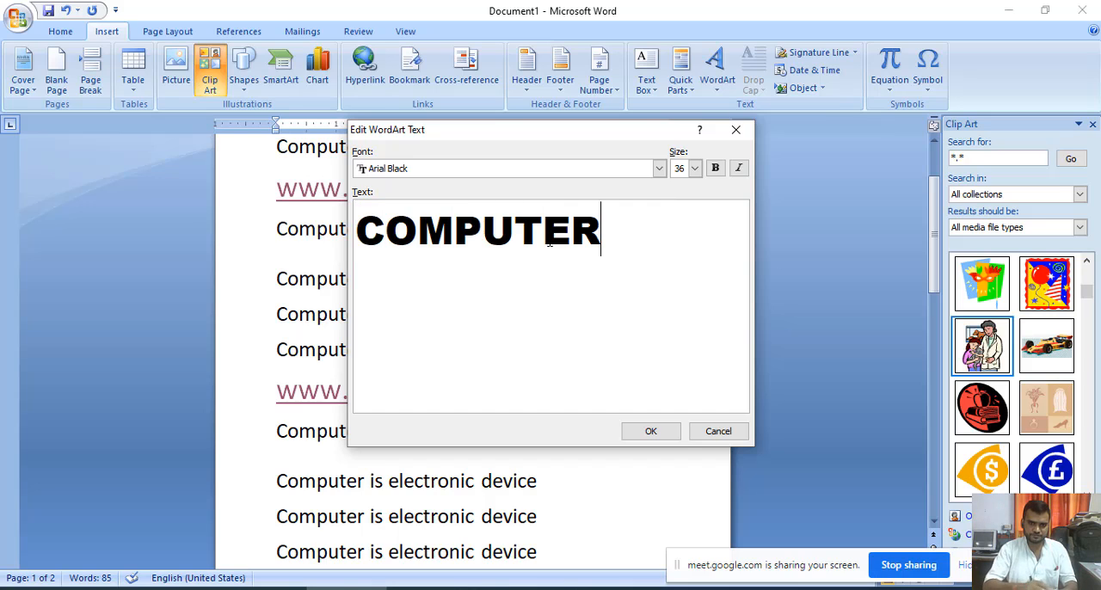
text( 9)
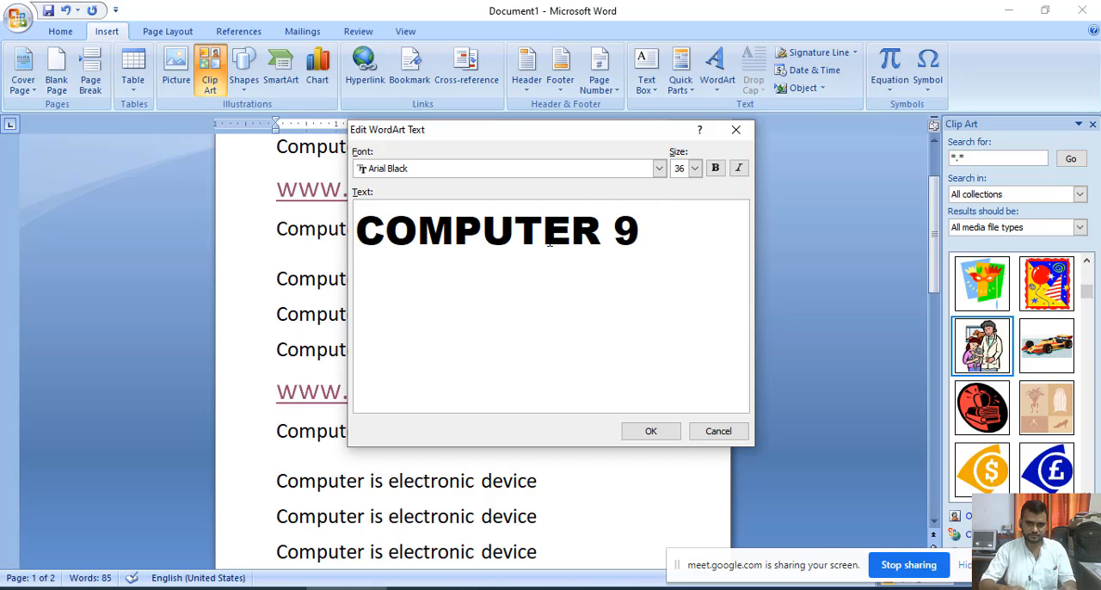
text(A)
key(BackSpace)
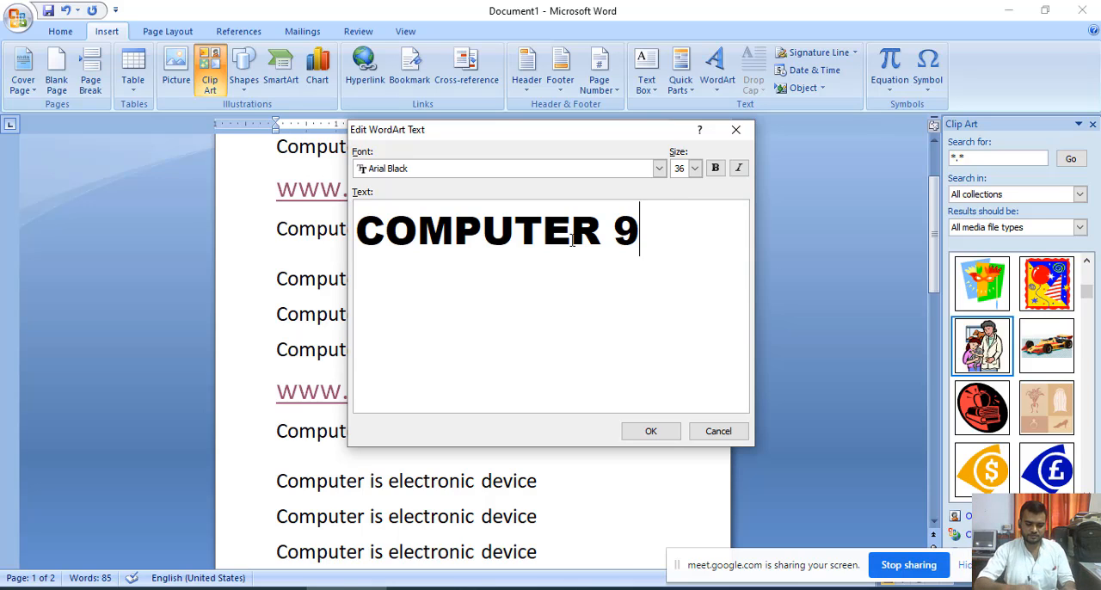
text(th)
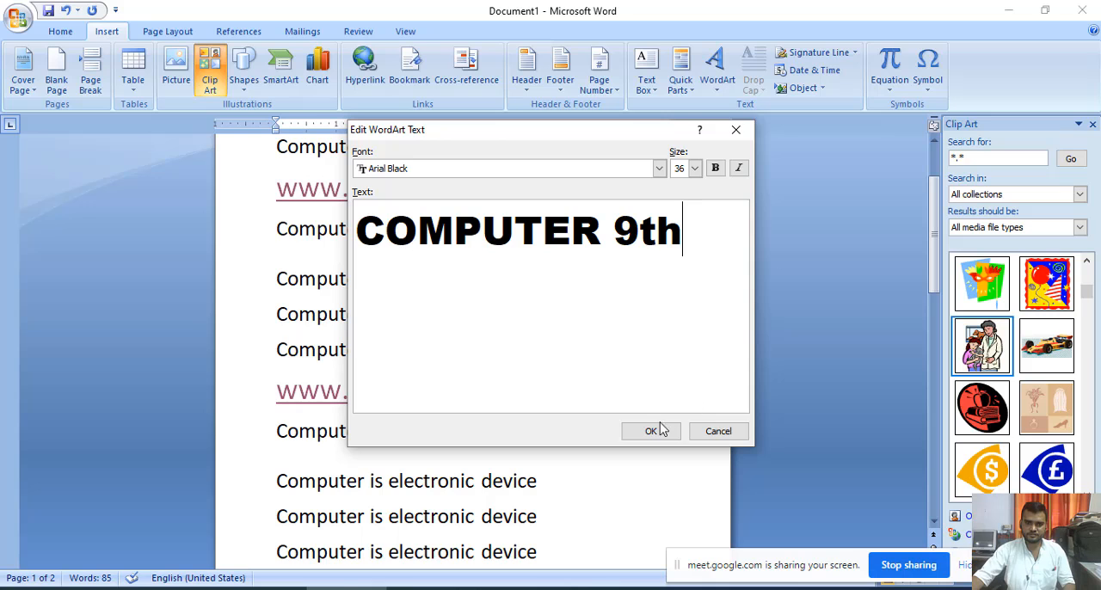
click(659, 430)
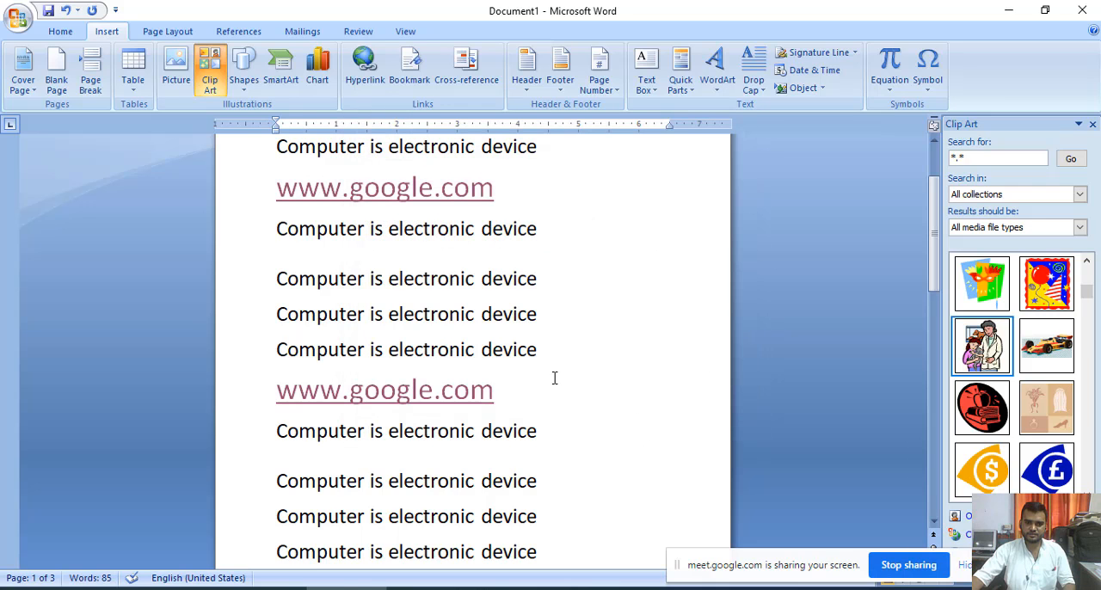
- Set the green WordArt's wrapping style to In front of text and widen it to about 5.07 inches
scroll(554, 378, down, 3)
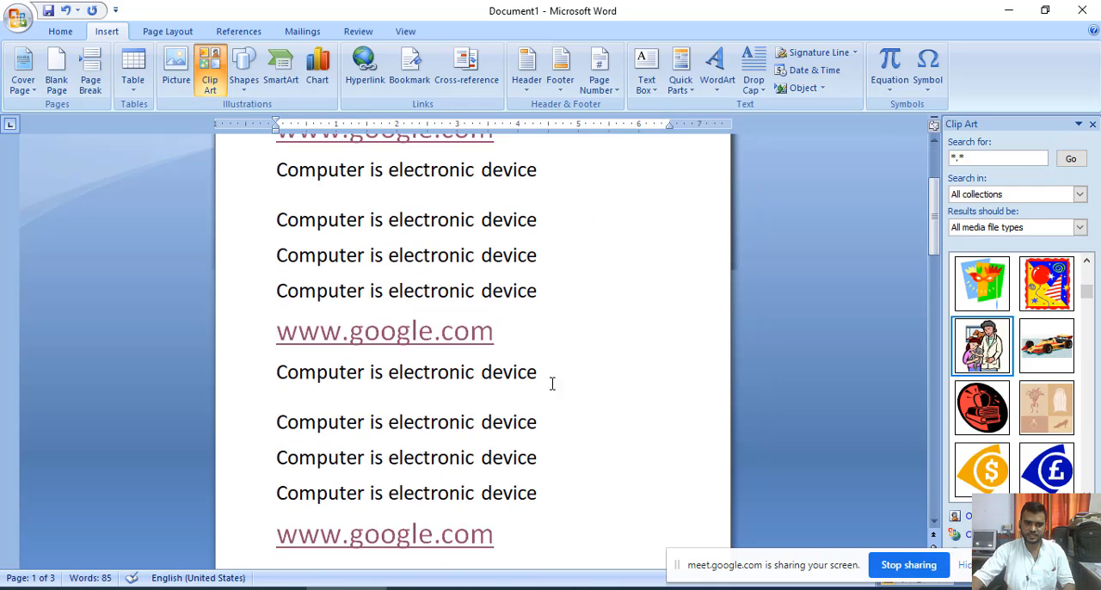
scroll(552, 383, down, 15)
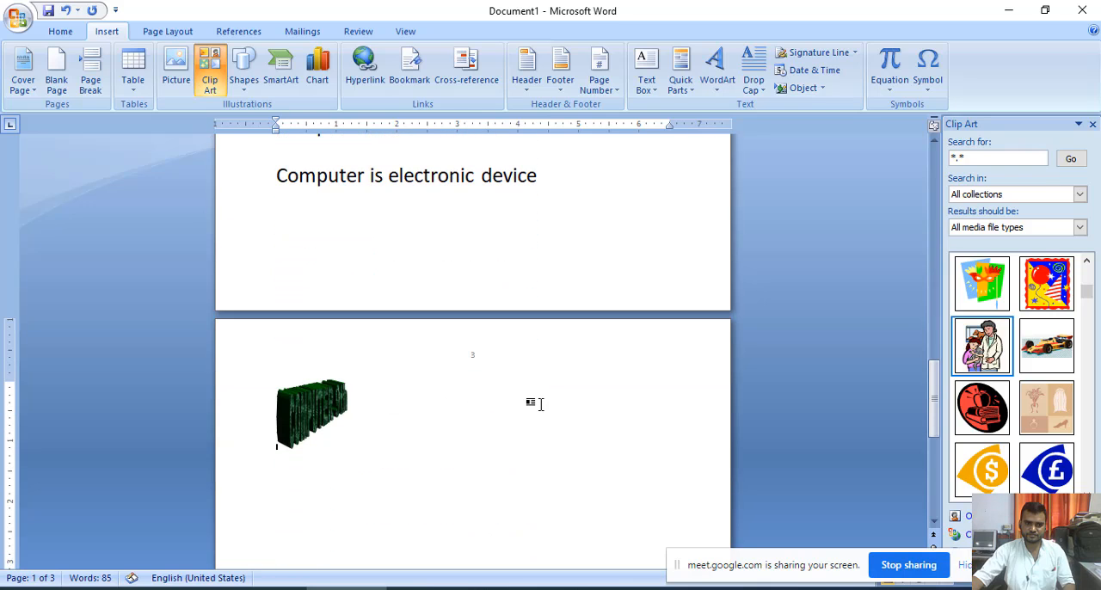
click(337, 416)
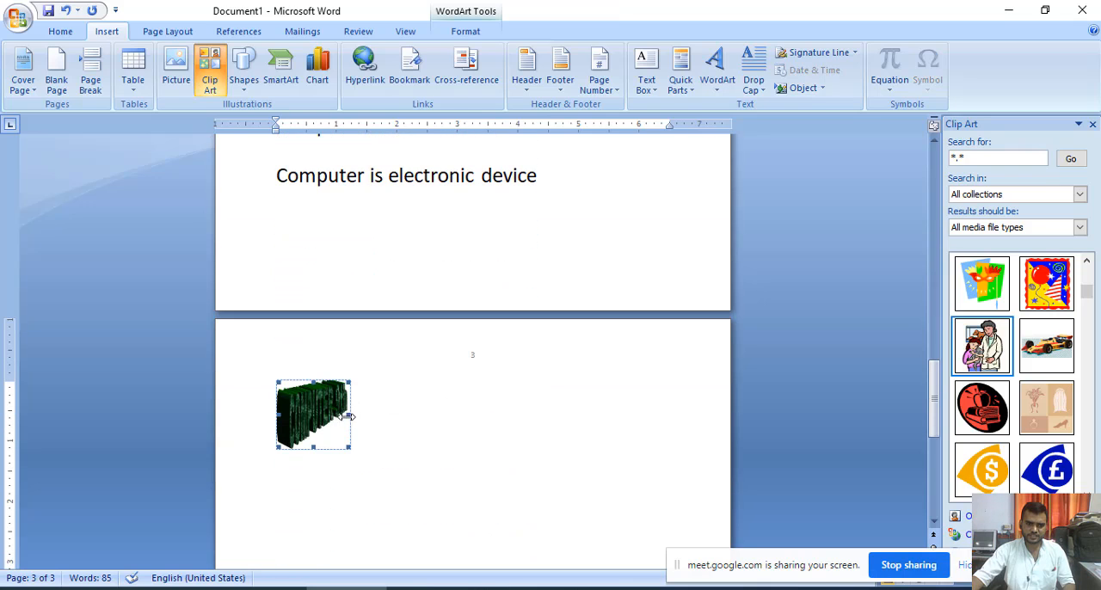
right_click(310, 419)
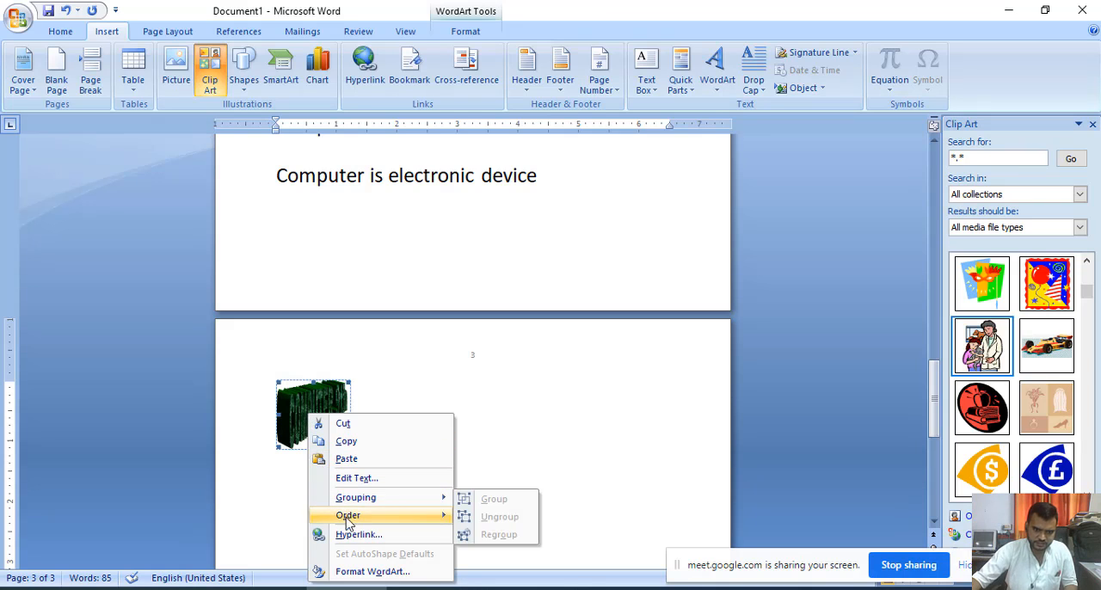
click(360, 571)
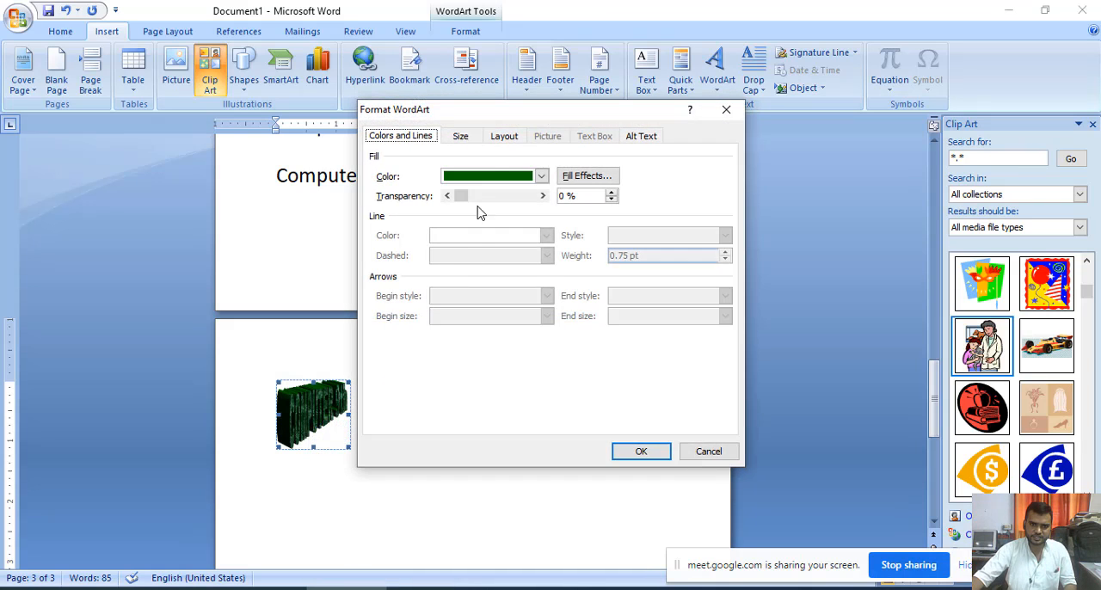
click(516, 137)
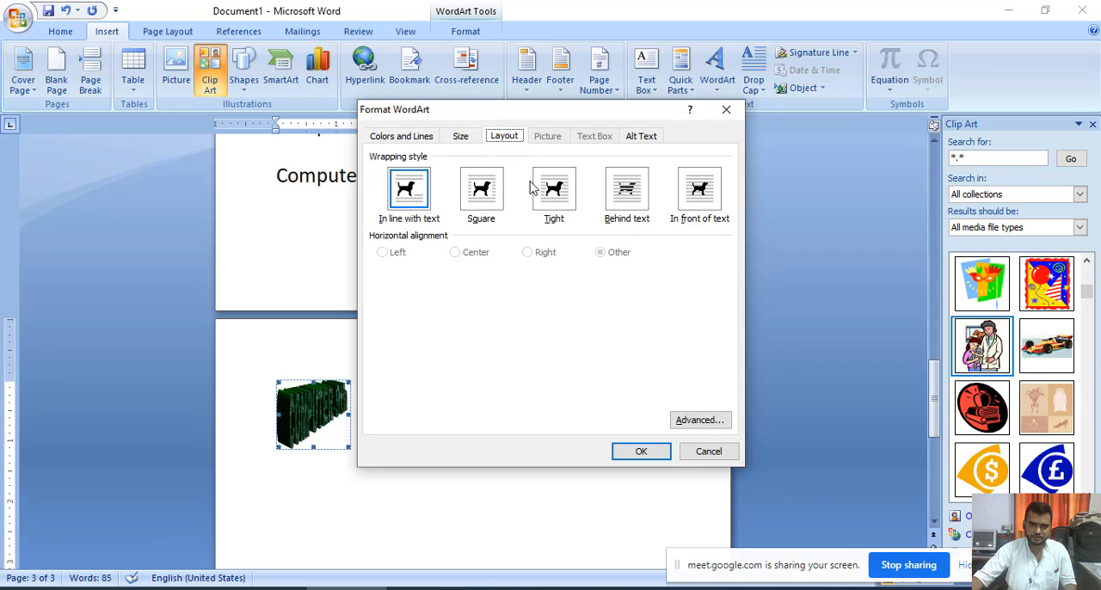
click(705, 194)
click(653, 451)
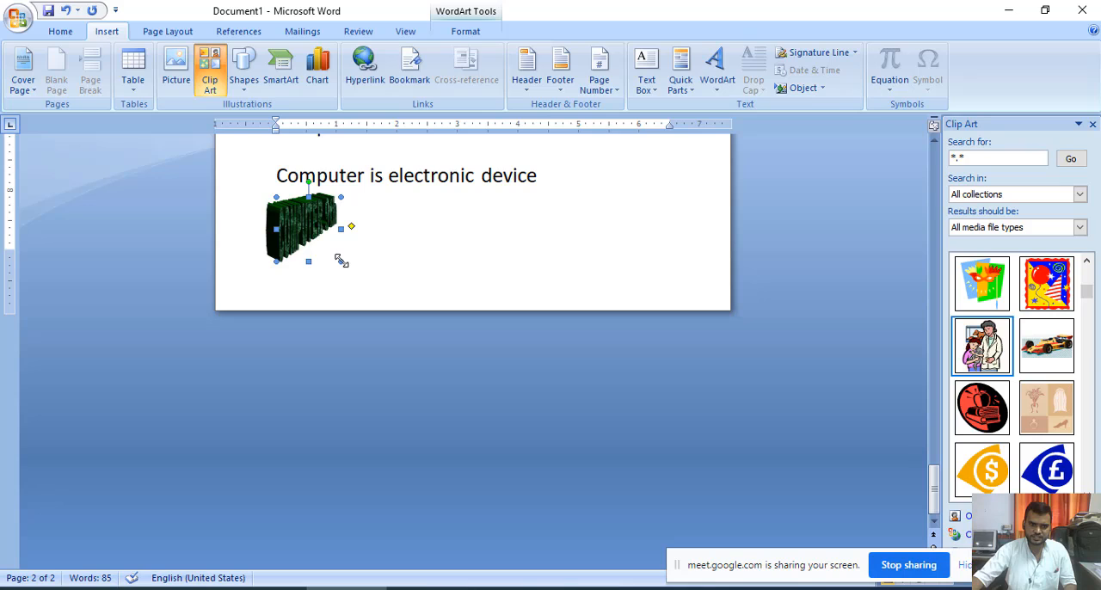
drag(582, 260, 582, 259)
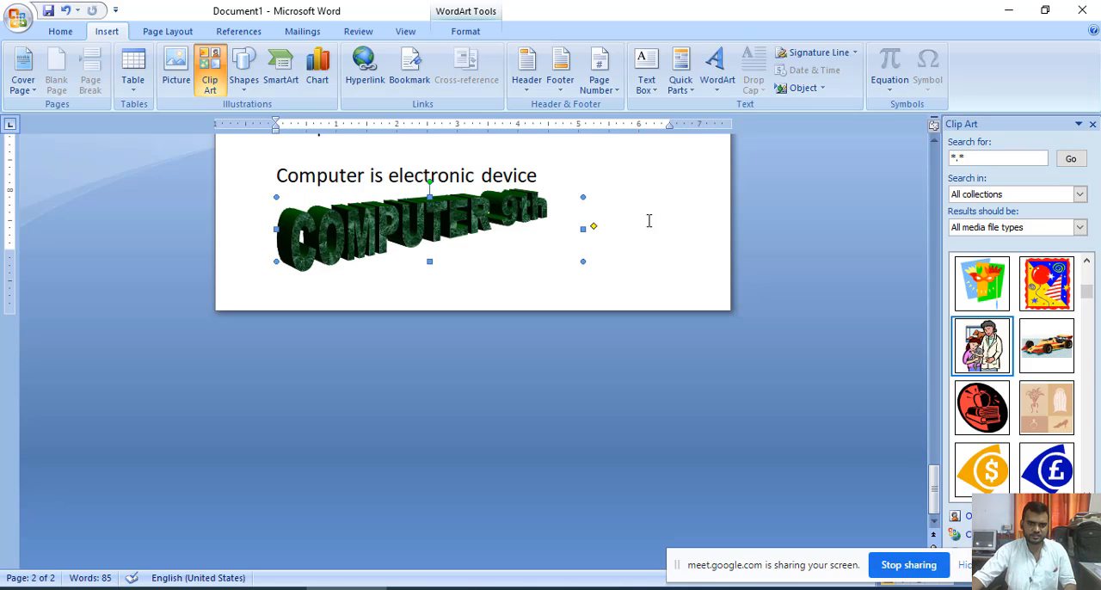
- Change the WordArt to the brown stone-textured style and widen it to about 6.4 inches
click(549, 215)
click(420, 216)
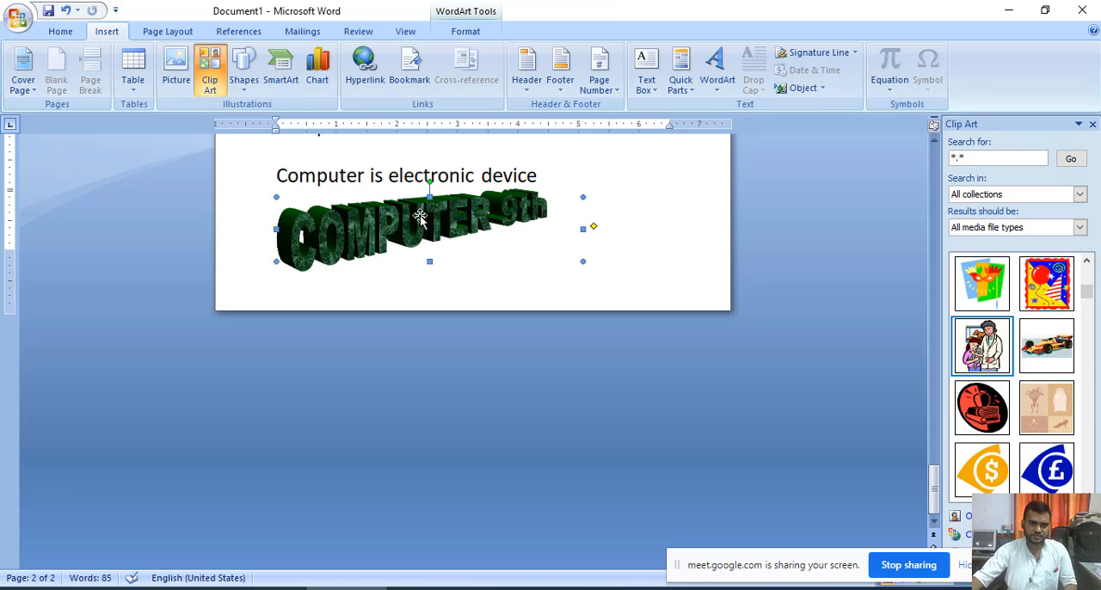
click(410, 220)
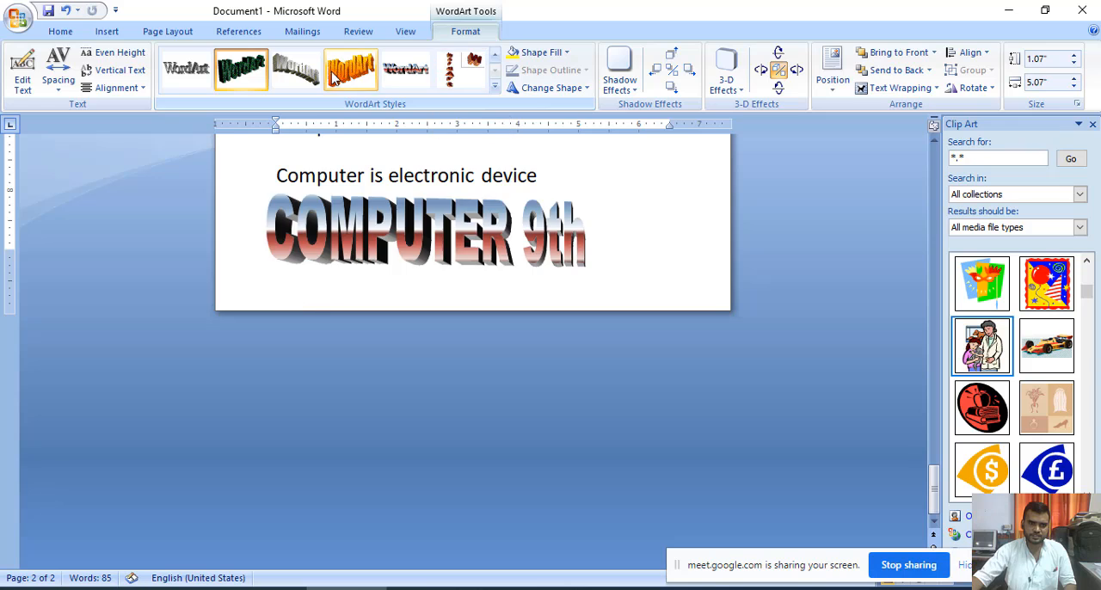
click(495, 93)
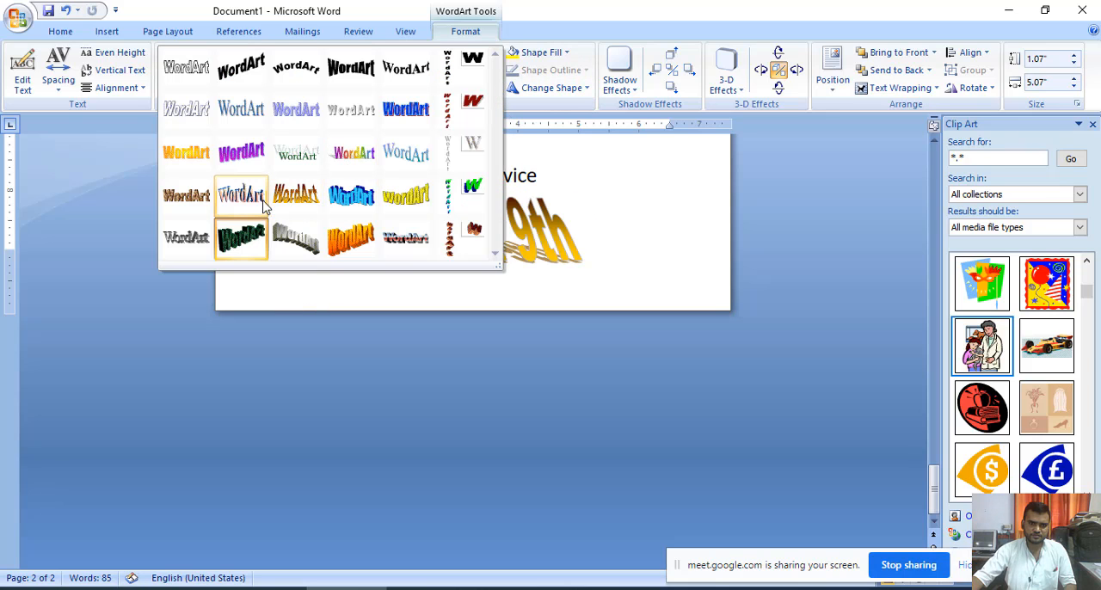
click(186, 196)
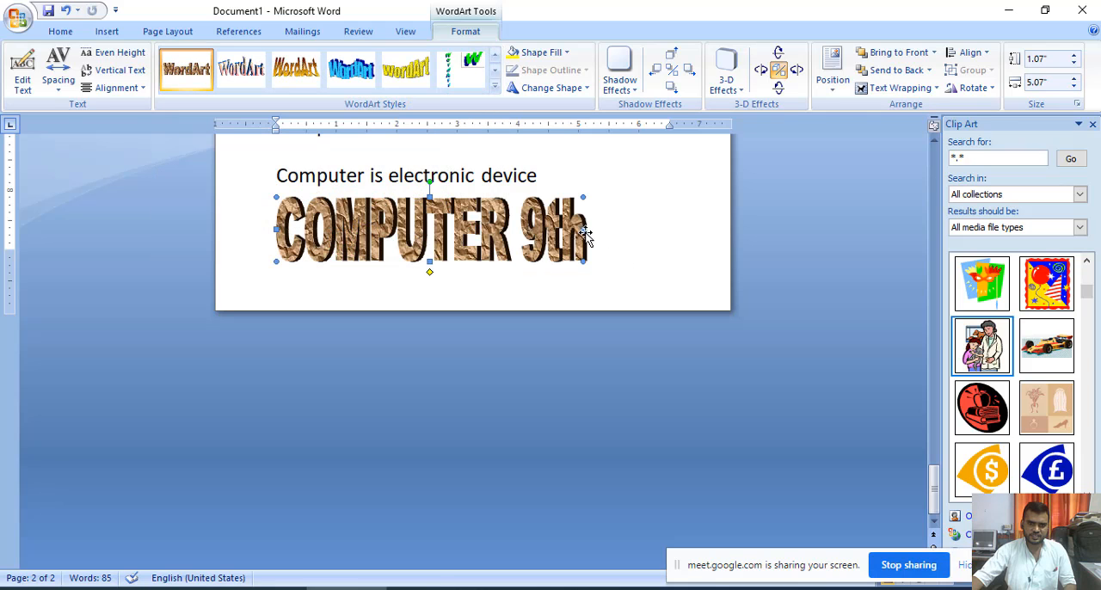
drag(662, 233, 663, 233)
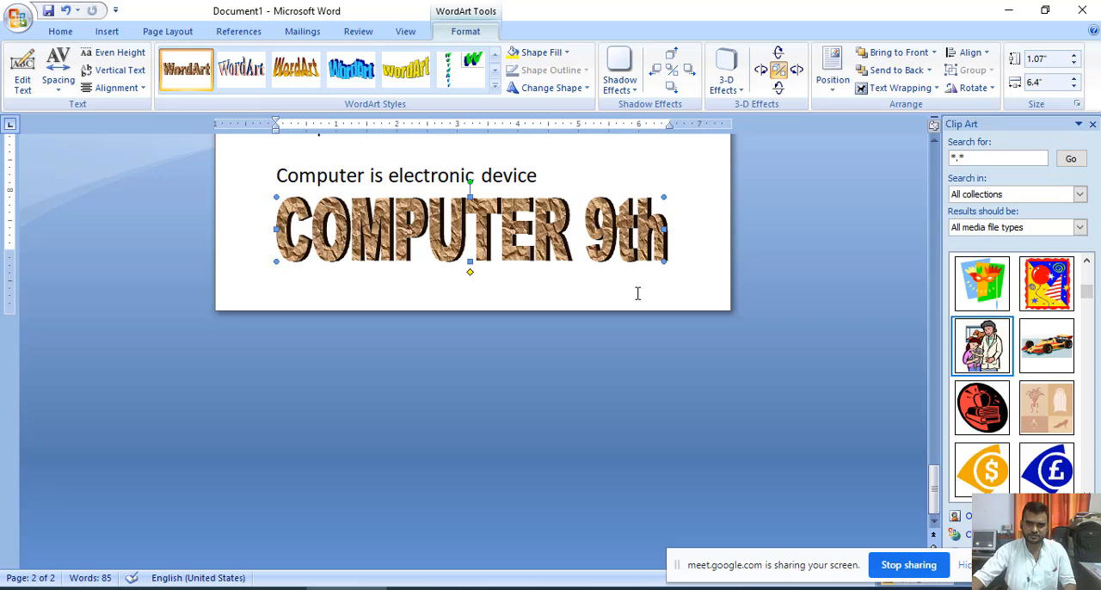
- View the built-in equations, the common symbols and the full Symbol dialog without inserting anything
click(107, 31)
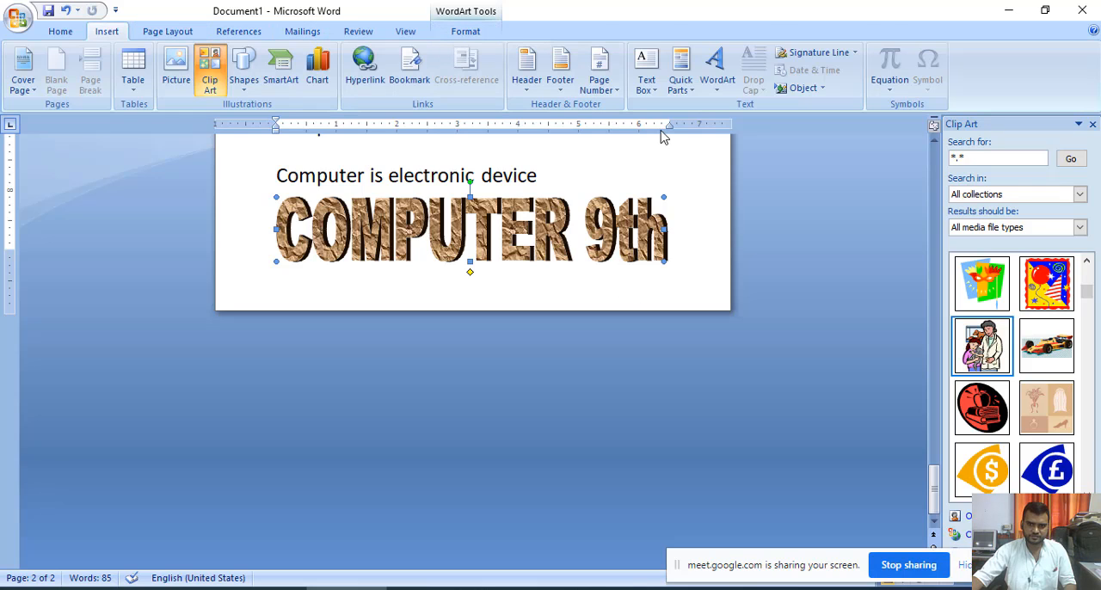
click(774, 279)
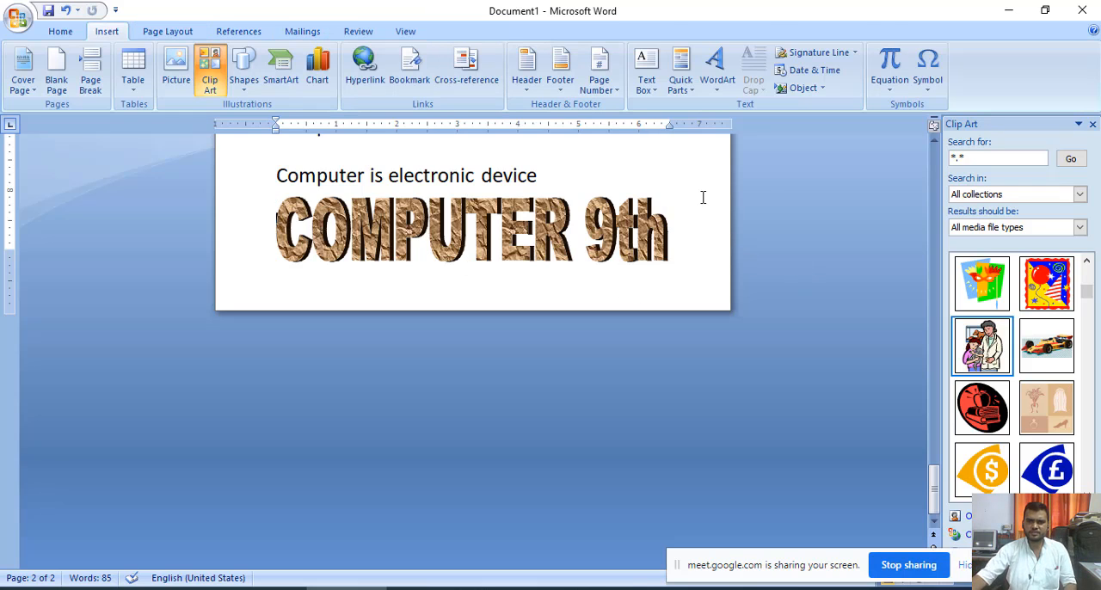
click(891, 95)
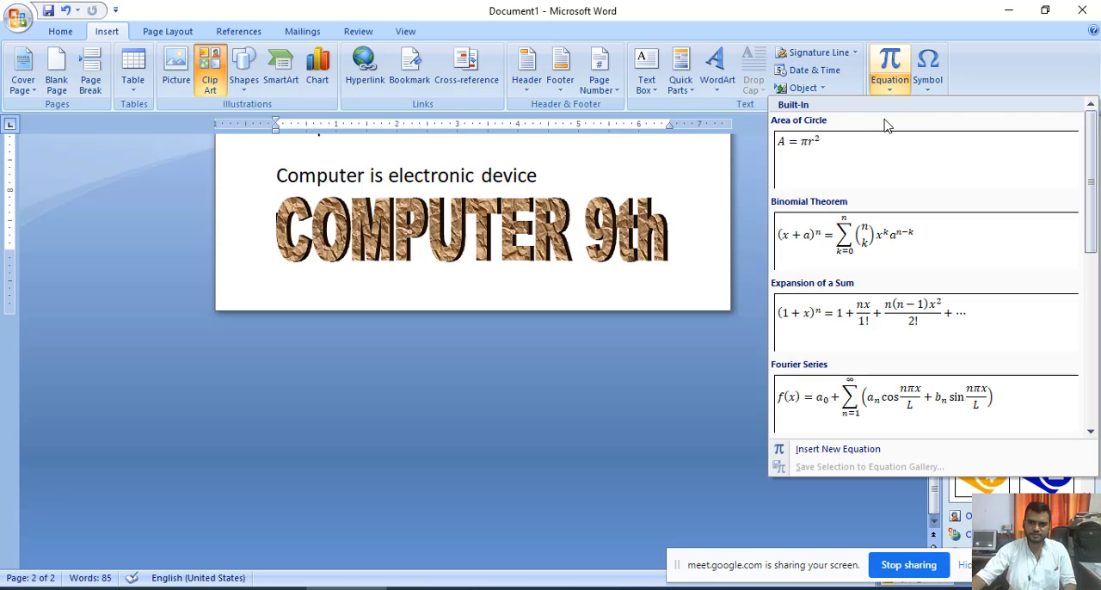
click(670, 413)
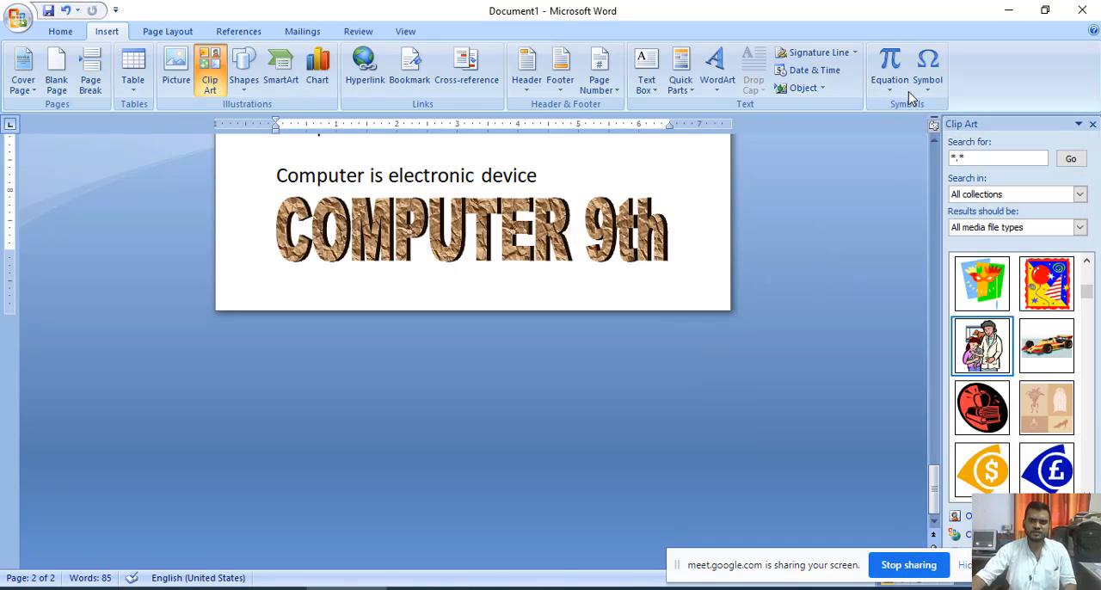
click(928, 94)
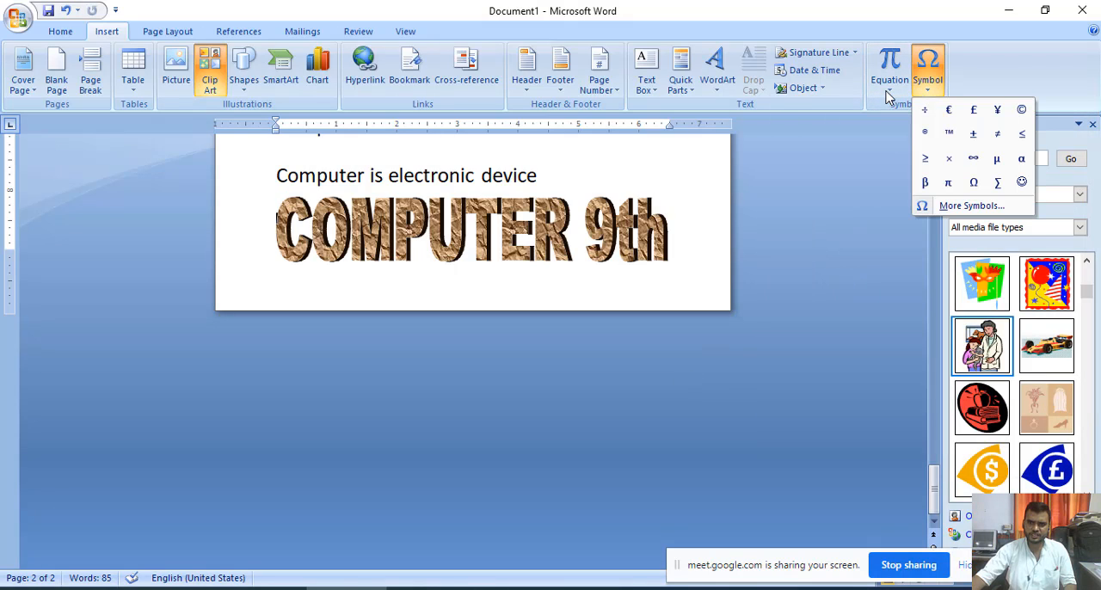
click(886, 91)
click(936, 92)
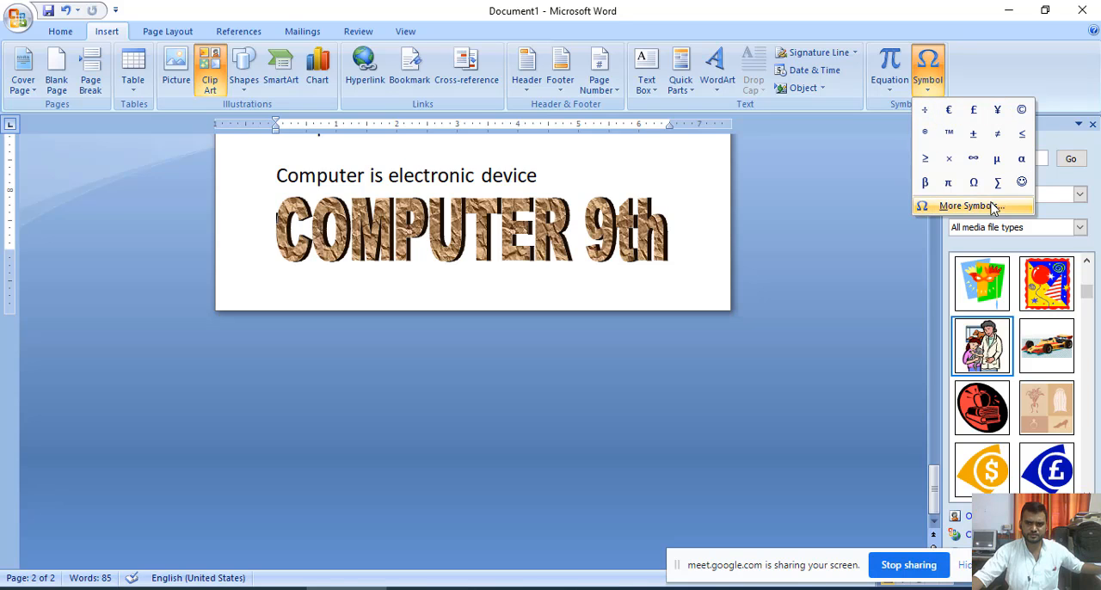
click(954, 206)
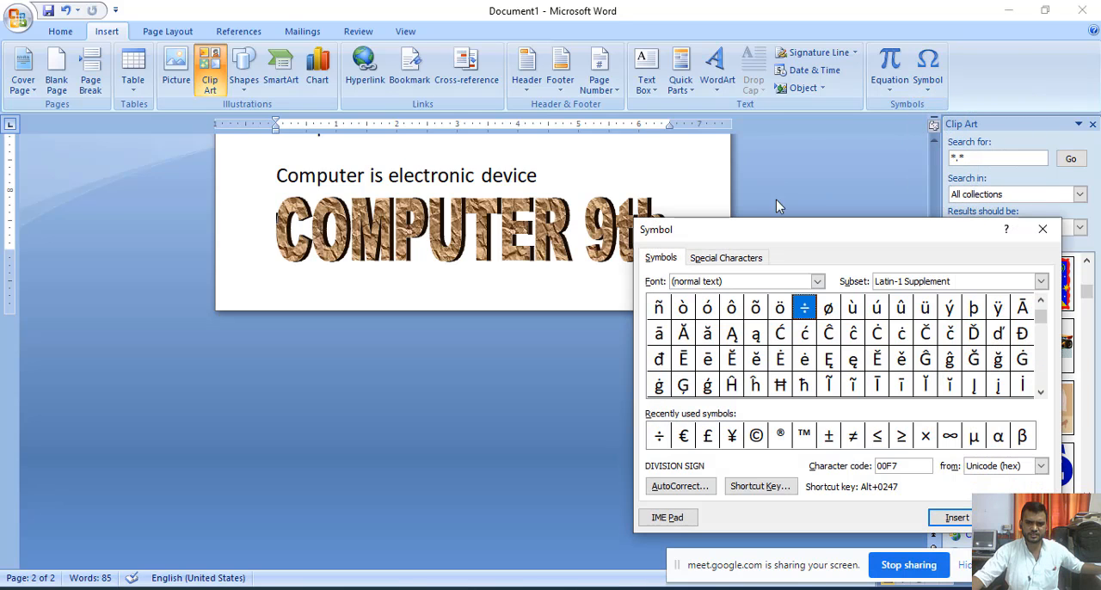
drag(1043, 322, 1043, 396)
click(1021, 517)
scroll(604, 318, up, 5)
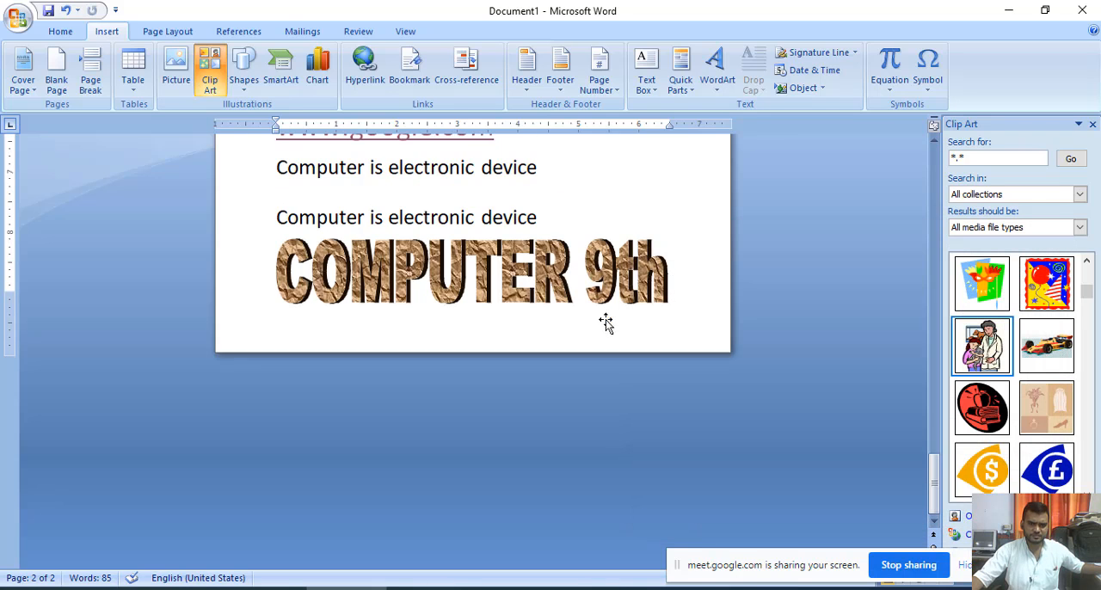